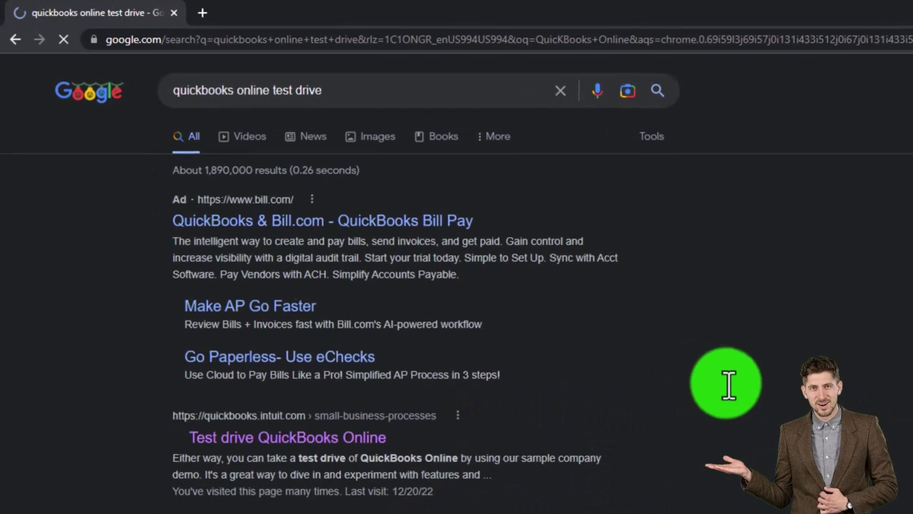
- Open the United States QuickBooks Online test drive from the search results and pass the security verification
{"action": "scroll", "coordinate": [728, 389], "scroll_direction": "down", "scroll_amount": 2}
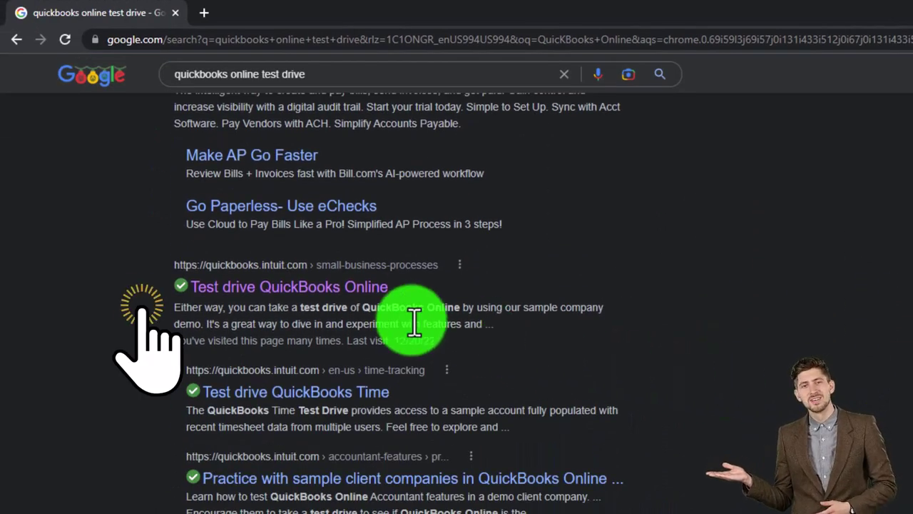
{"action": "left_click", "coordinate": [307, 286]}
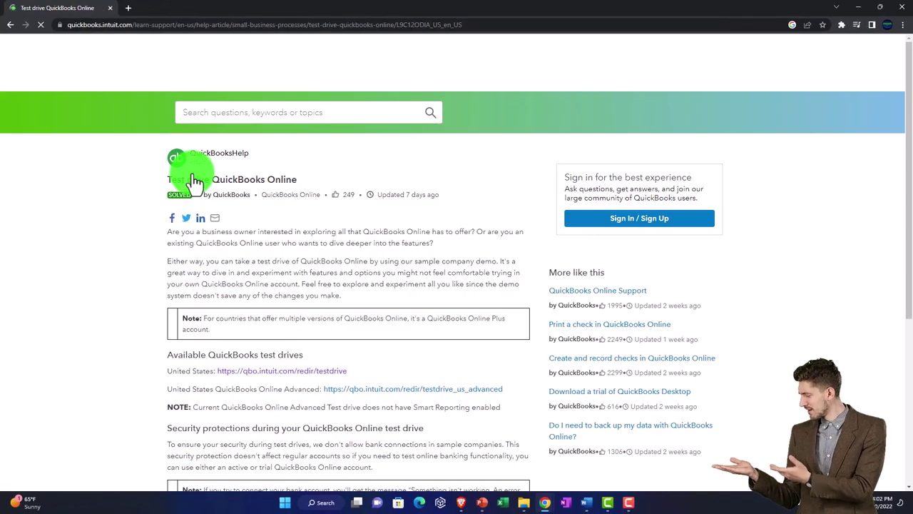
{"action": "scroll", "coordinate": [133, 295], "scroll_direction": "down", "scroll_amount": 3}
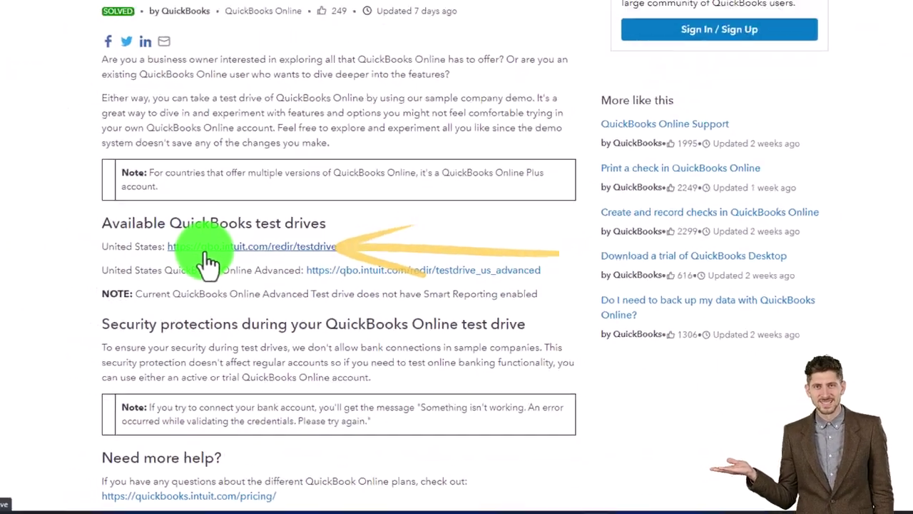
{"action": "left_click", "coordinate": [207, 257]}
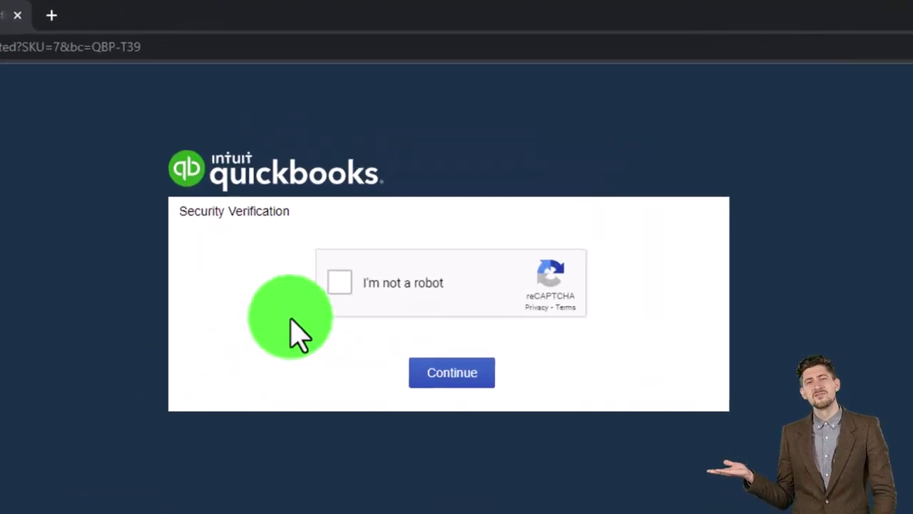
{"action": "left_click", "coordinate": [335, 289]}
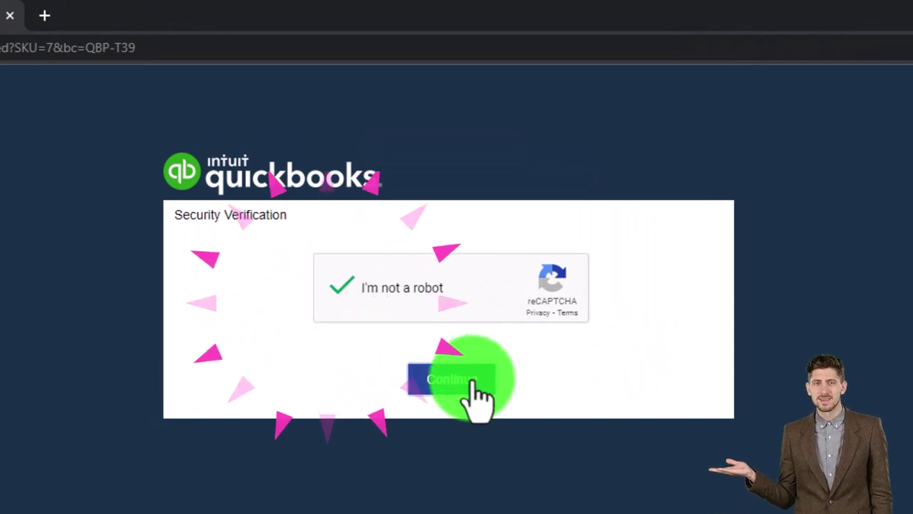
{"action": "left_click", "coordinate": [471, 382]}
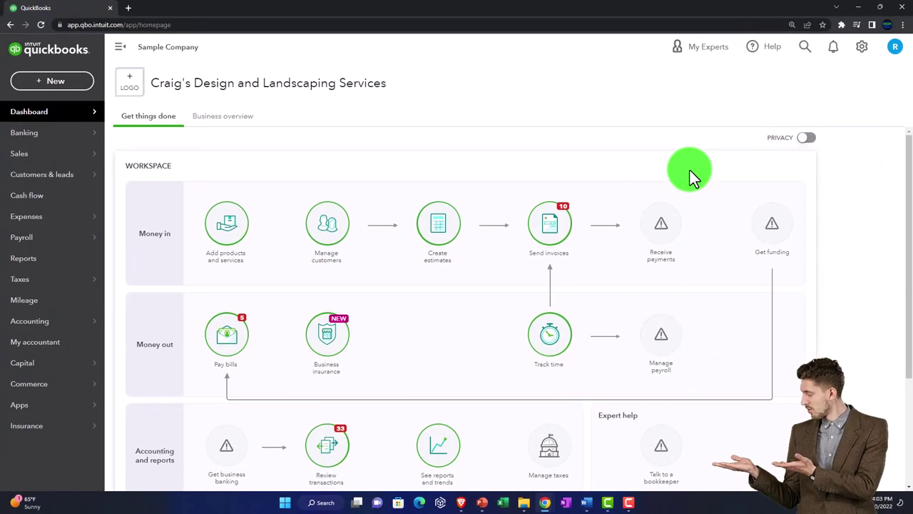
- Enlarge the page and check in the settings whether the sample company uses the Accountant or Business view
{"action": "key", "text": "ctrl+plus"}
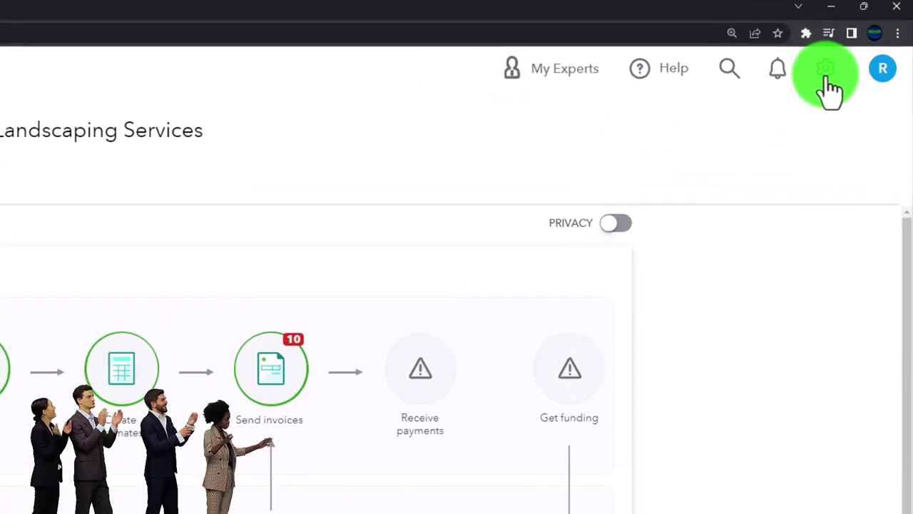
{"action": "left_click", "coordinate": [846, 8]}
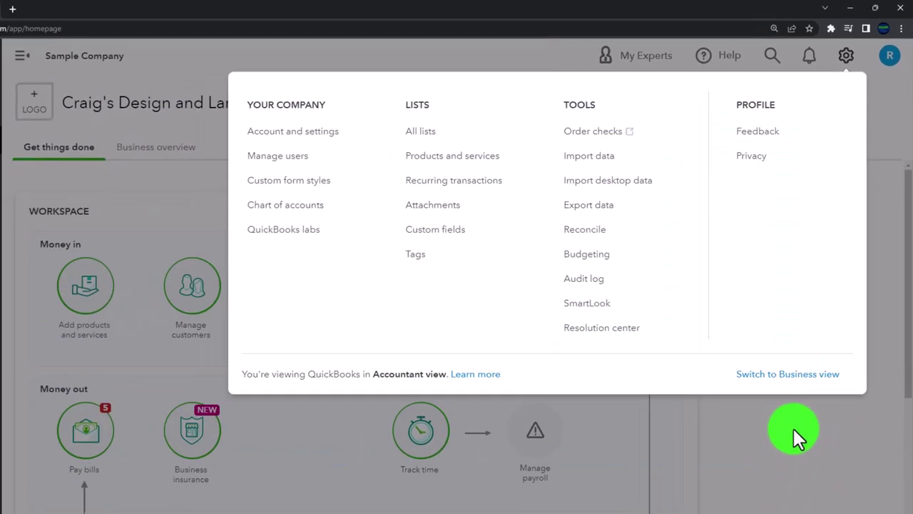
{"action": "left_click", "coordinate": [774, 494]}
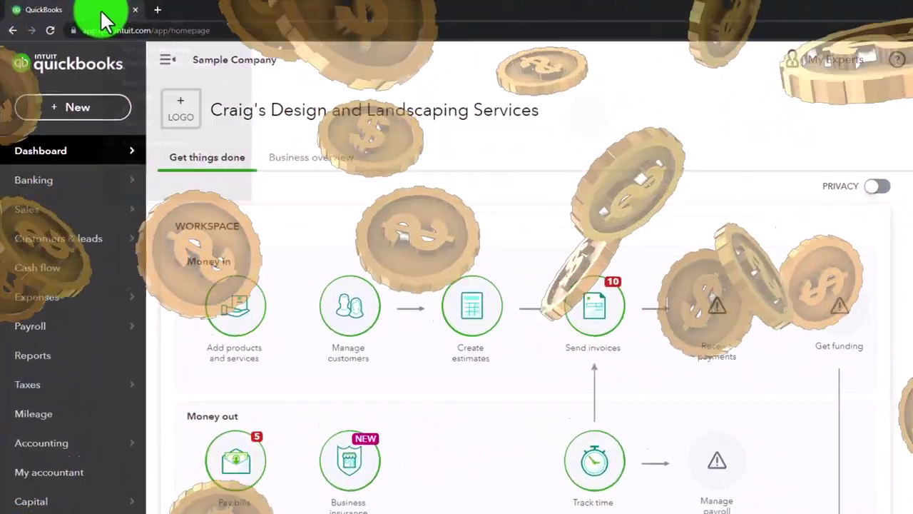
- Duplicate the QuickBooks browser tab twice to have three tabs of the sample company
{"action": "right_click", "coordinate": [82, 11]}
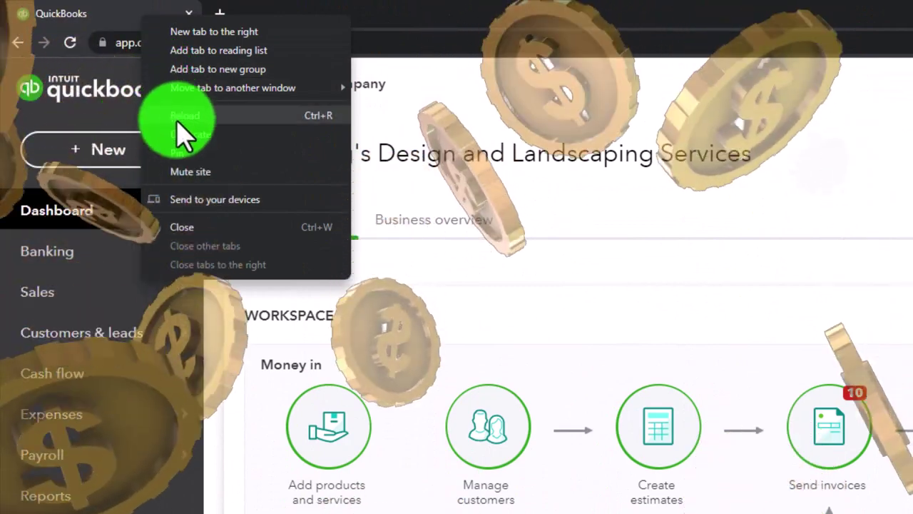
{"action": "left_click", "coordinate": [181, 132]}
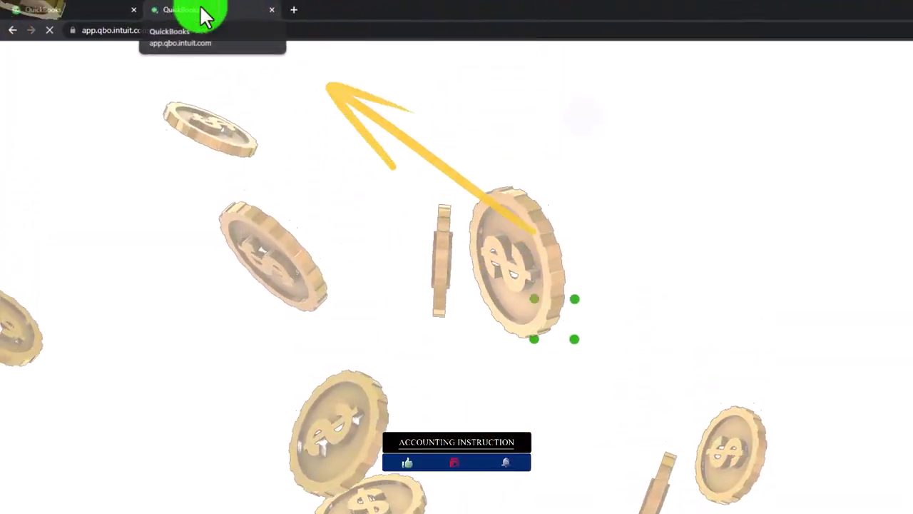
{"action": "right_click", "coordinate": [243, 13]}
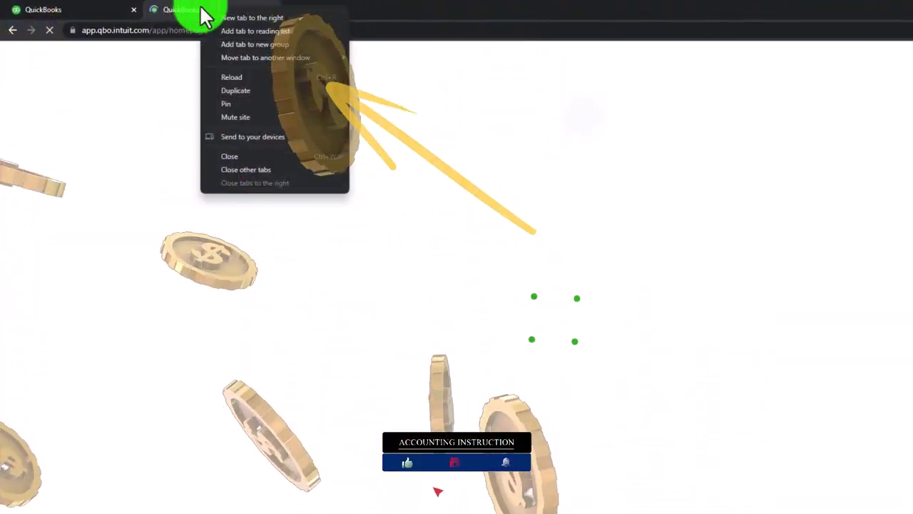
{"action": "left_click", "coordinate": [233, 90]}
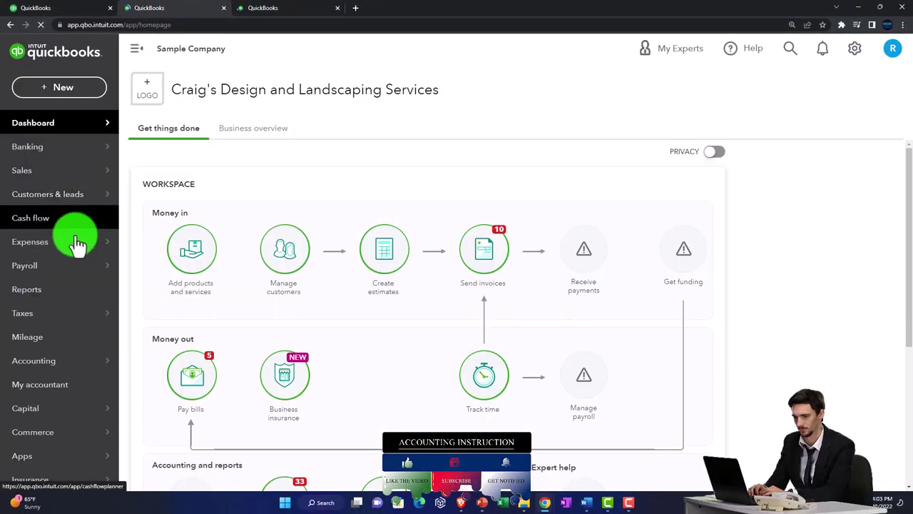
- Open the Balance Sheet report in the second browser tab and the Profit and Loss report in the third
{"action": "left_click", "coordinate": [38, 291]}
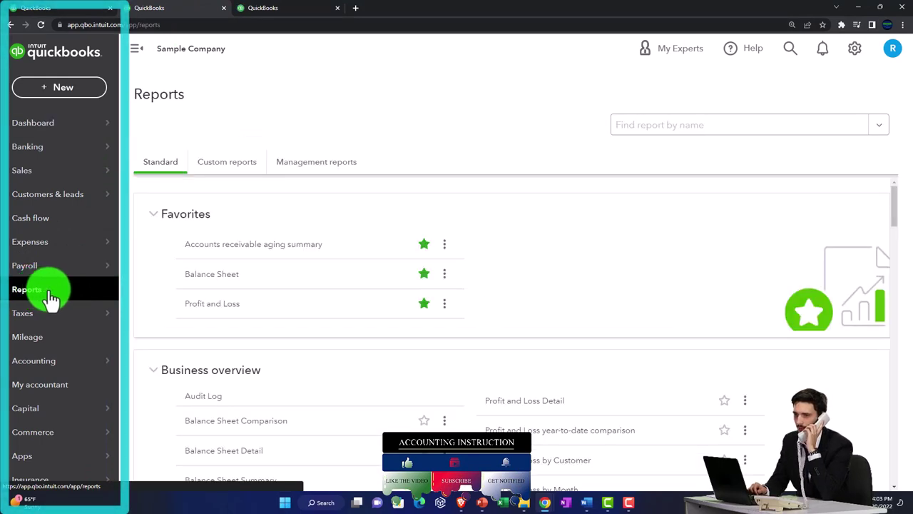
{"action": "left_click", "coordinate": [202, 286]}
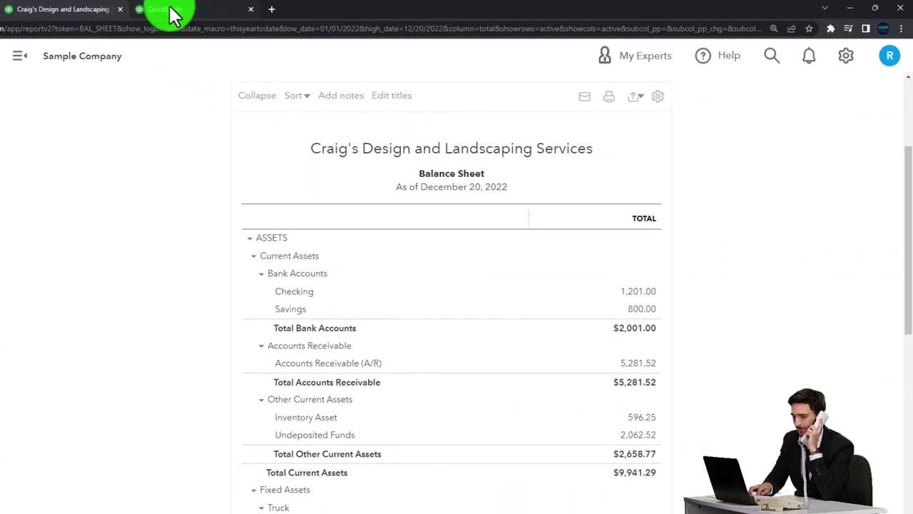
{"action": "left_click", "coordinate": [170, 9]}
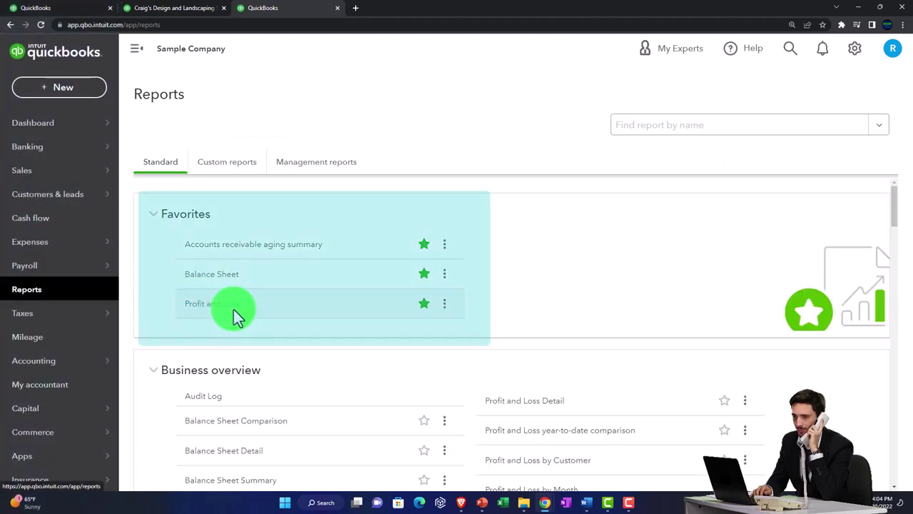
{"action": "left_click", "coordinate": [236, 309]}
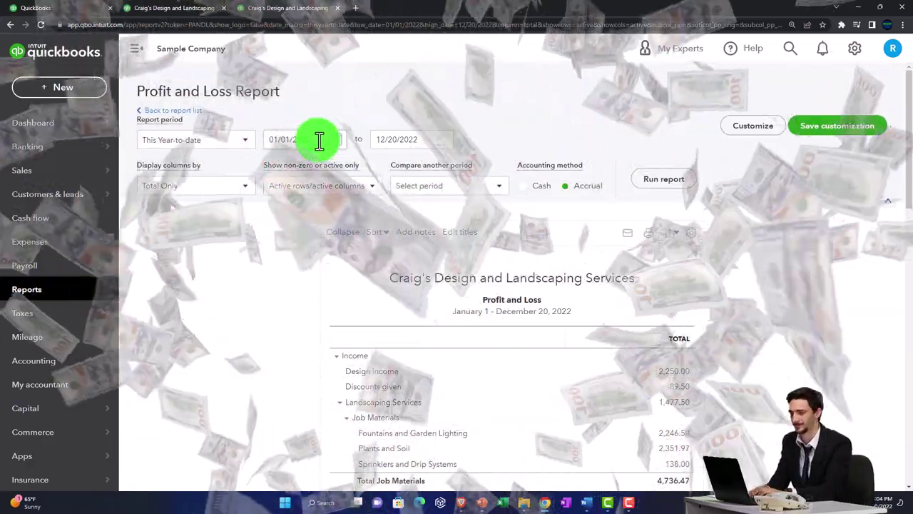
- Set the Profit and Loss report period to 01/01/2022 through 12/31/2022 and run the report
{"action": "left_click", "coordinate": [298, 139]}
{"action": "left_click_drag", "start_coordinate": [298, 139], "coordinate": [267, 136]}
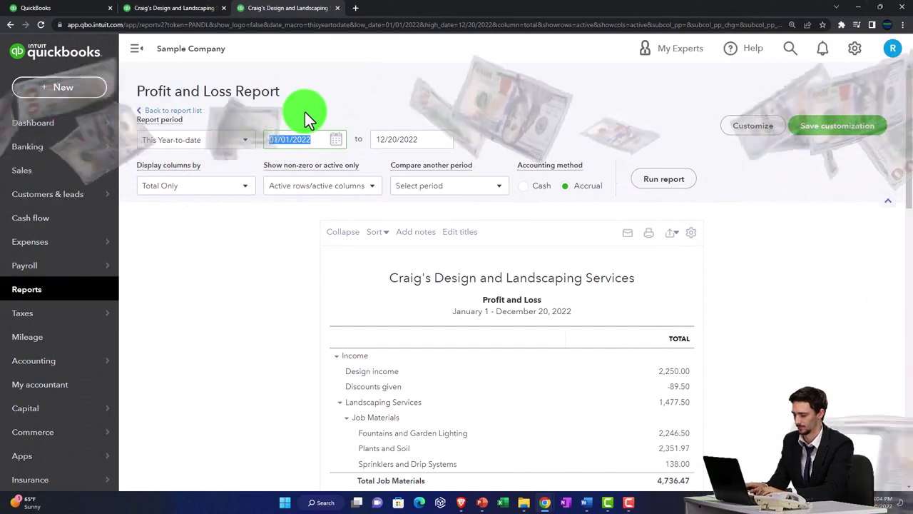
{"action": "type", "text": "010122"}
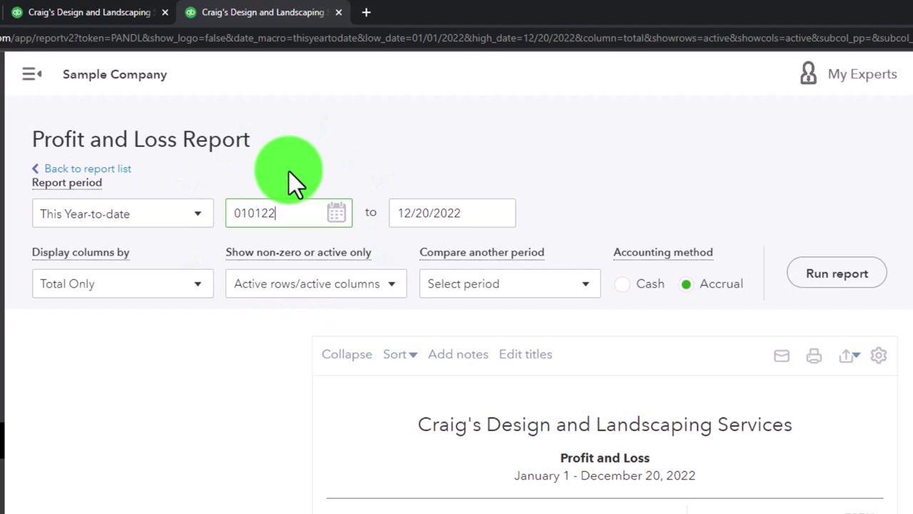
{"action": "key", "text": "Tab"}
{"action": "type", "text": "12312"}
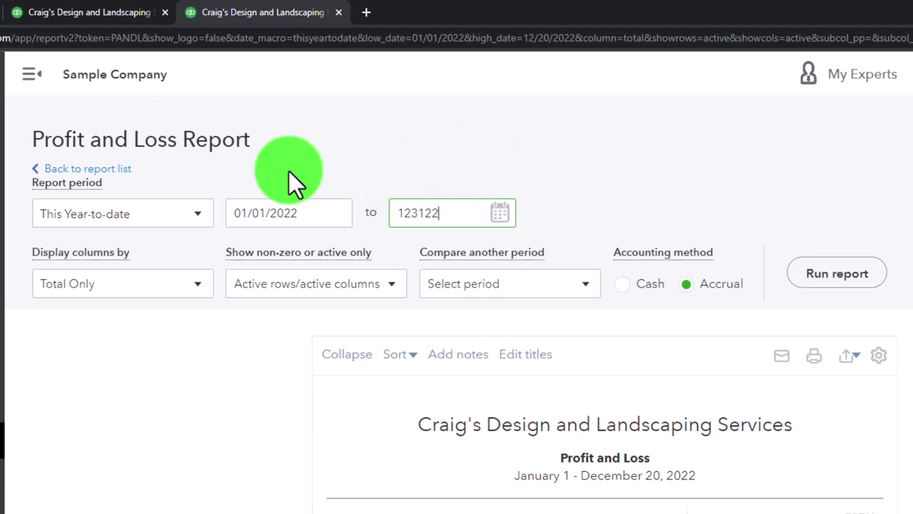
{"action": "key", "text": "Tab"}
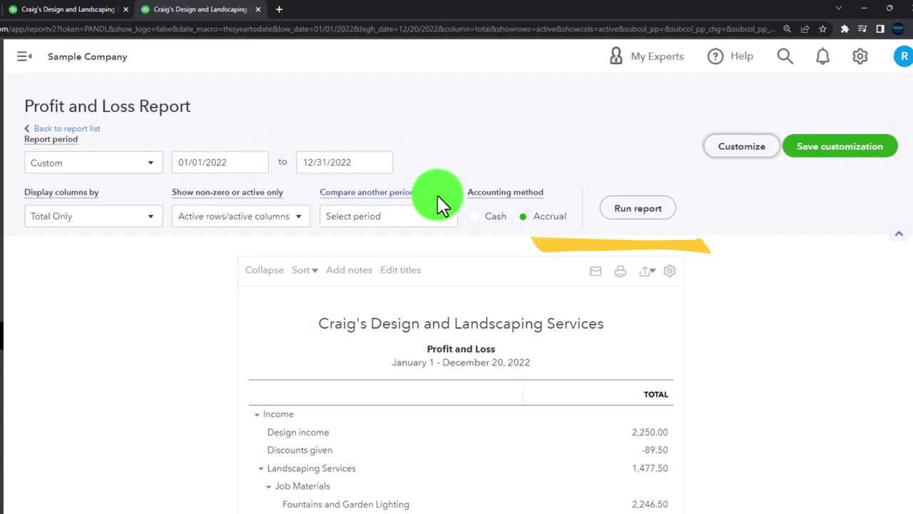
{"action": "left_click", "coordinate": [617, 221]}
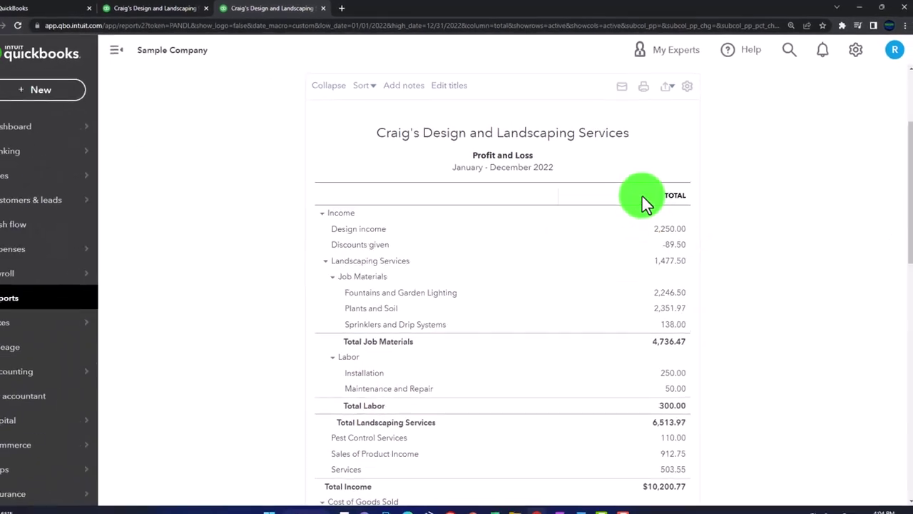
- Set the Balance Sheet report period to 01/01/2022 through 12/31/2022 and run the report
{"action": "left_click", "coordinate": [183, 11]}
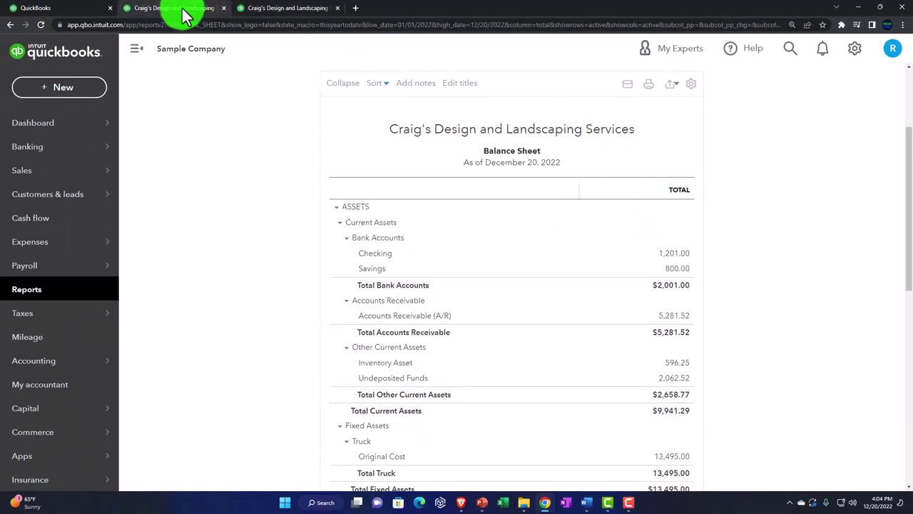
{"action": "scroll", "coordinate": [235, 162], "scroll_direction": "up", "scroll_amount": 3}
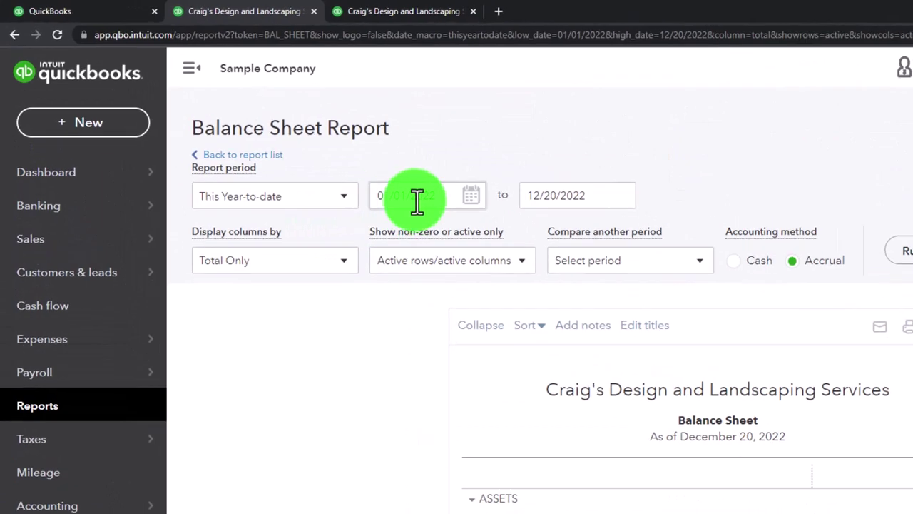
{"action": "left_click", "coordinate": [328, 122]}
{"action": "type", "text": "010122"}
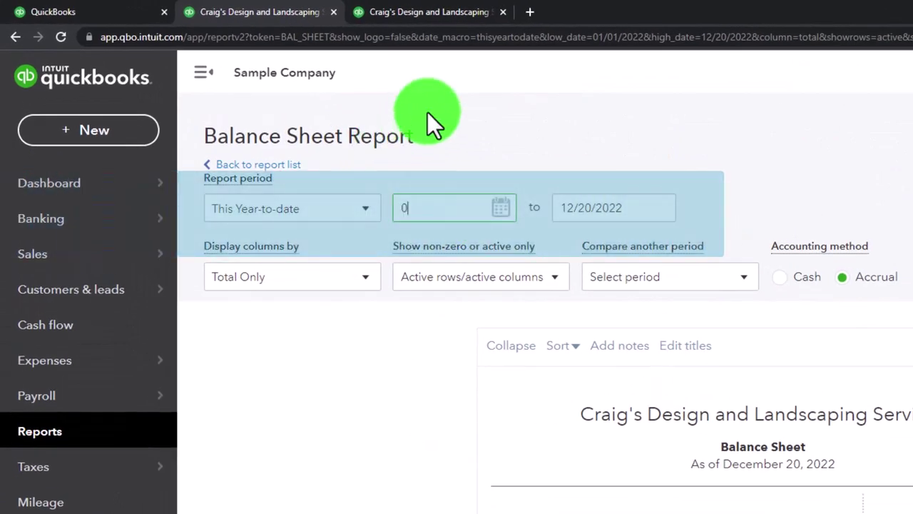
{"action": "key", "text": "Tab"}
{"action": "type", "text": "123122"}
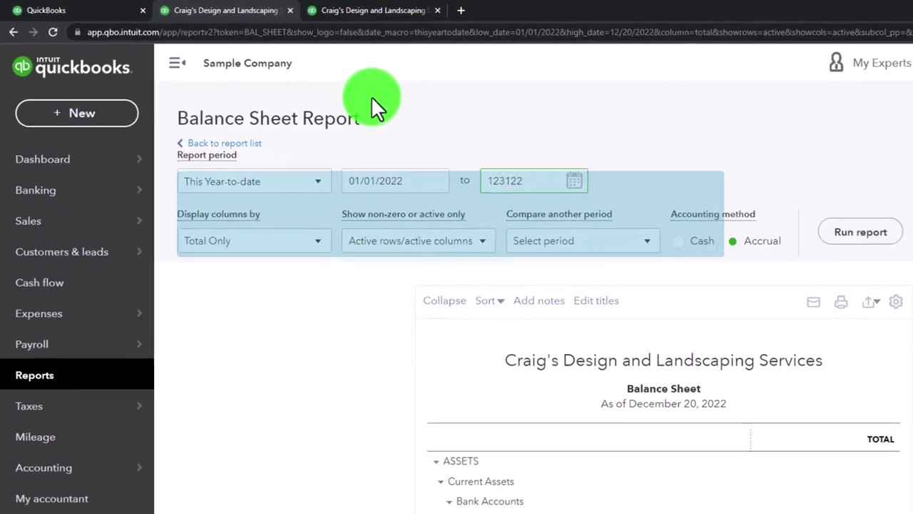
{"action": "key", "text": "Tab"}
{"action": "left_click", "coordinate": [821, 223]}
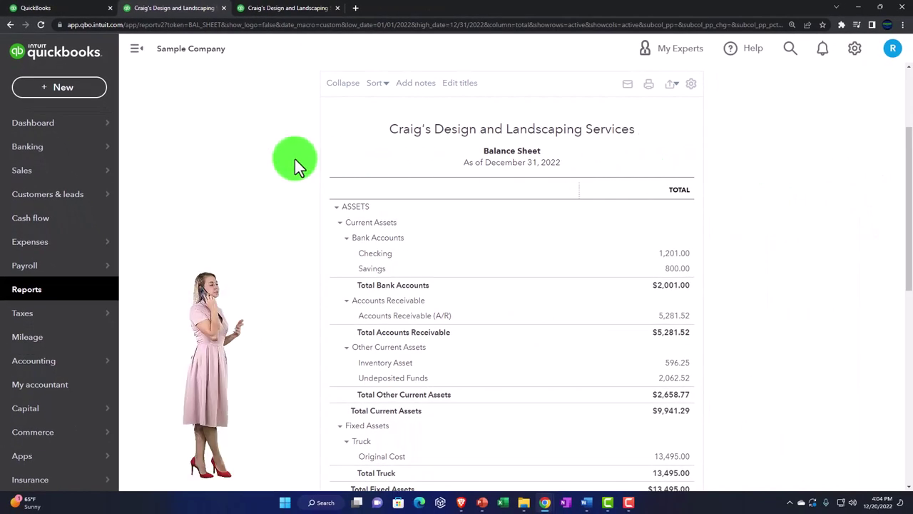
- Return to the home page in the first browser tab and start a new vendor bill
{"action": "left_click", "coordinate": [74, 10]}
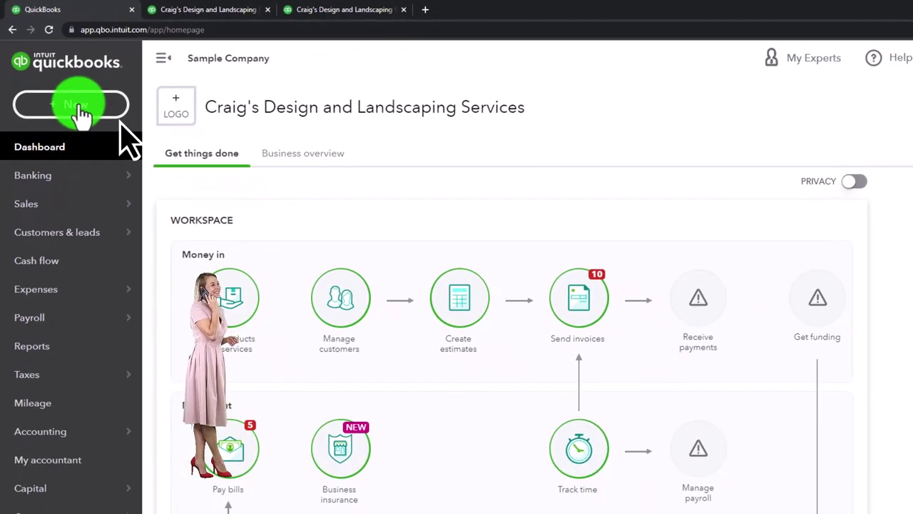
{"action": "left_click", "coordinate": [81, 112]}
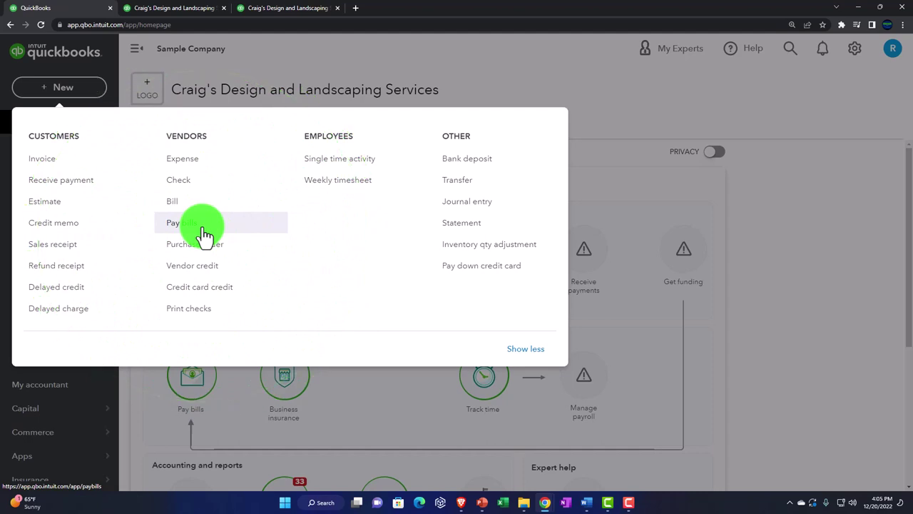
{"action": "left_click", "coordinate": [204, 233]}
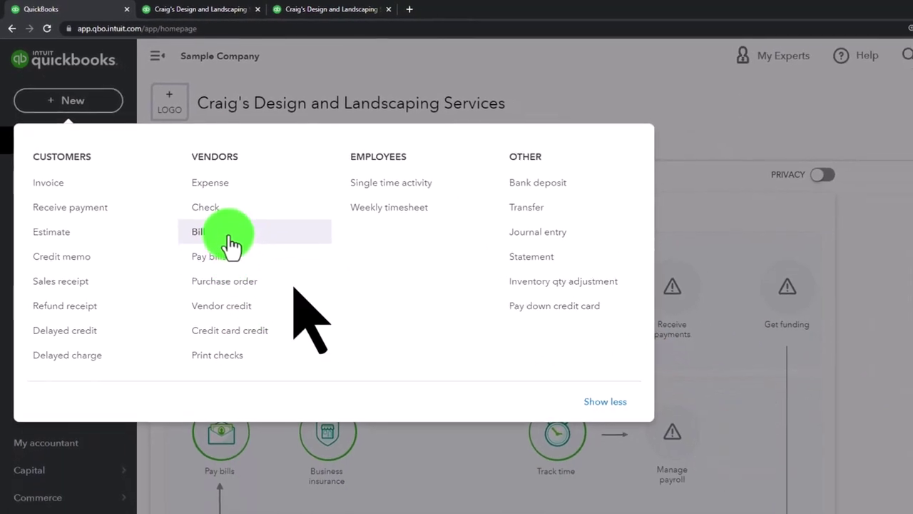
{"action": "left_click", "coordinate": [230, 240]}
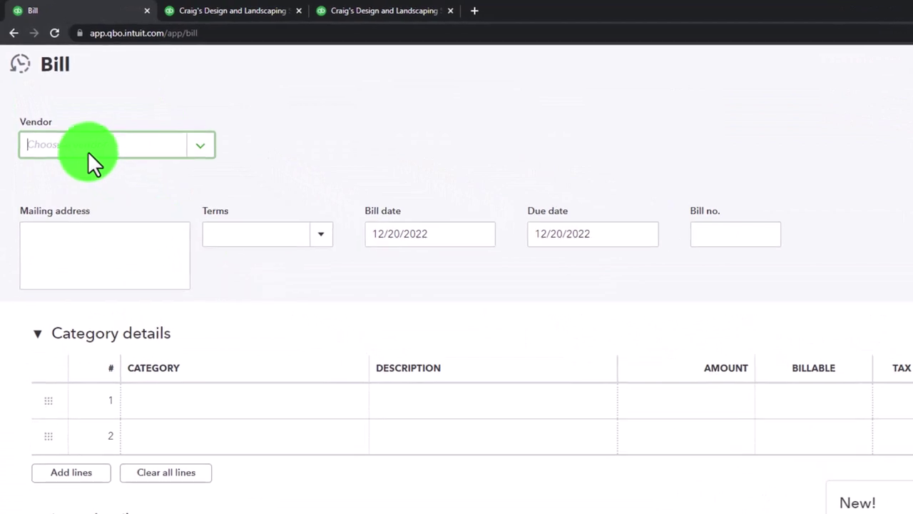
- Enter AAA as the bill's vendor, adding and saving it as a new vendor
{"action": "left_click", "coordinate": [88, 152]}
{"action": "type", "text": "AAA"}
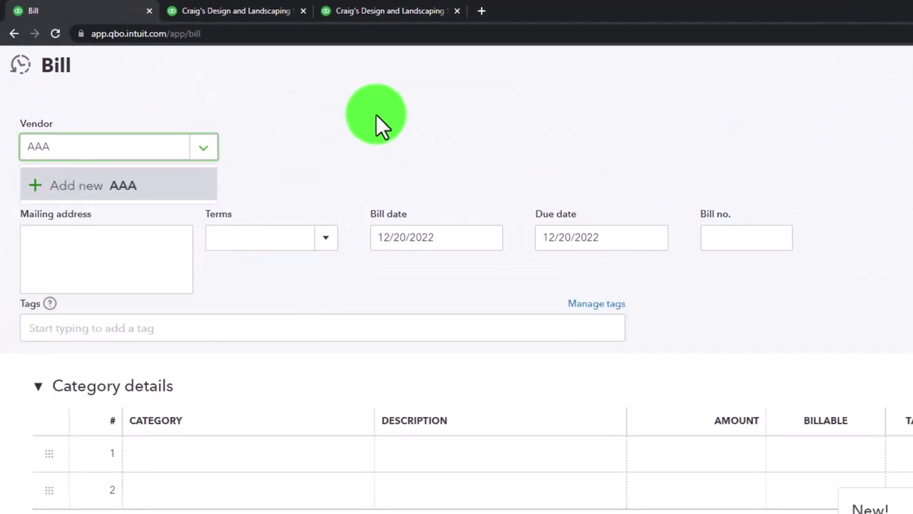
{"action": "key", "text": "Return"}
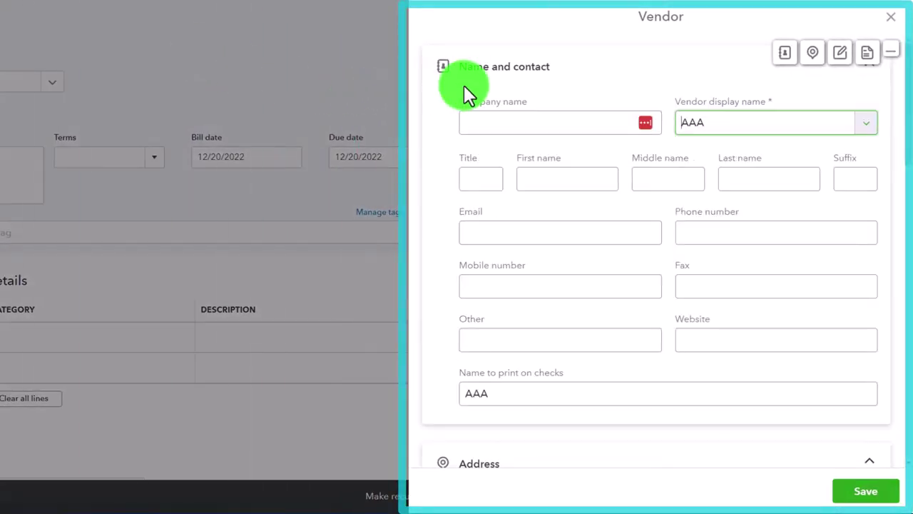
{"action": "left_click", "coordinate": [876, 496]}
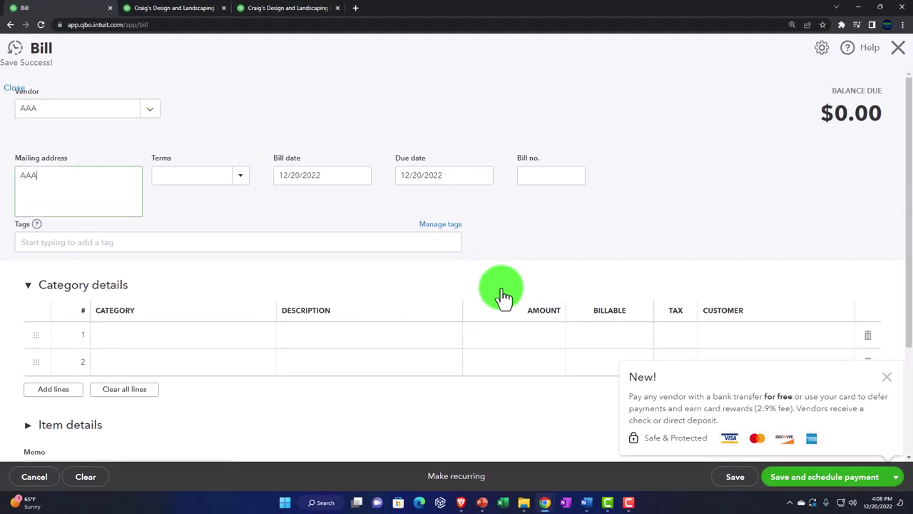
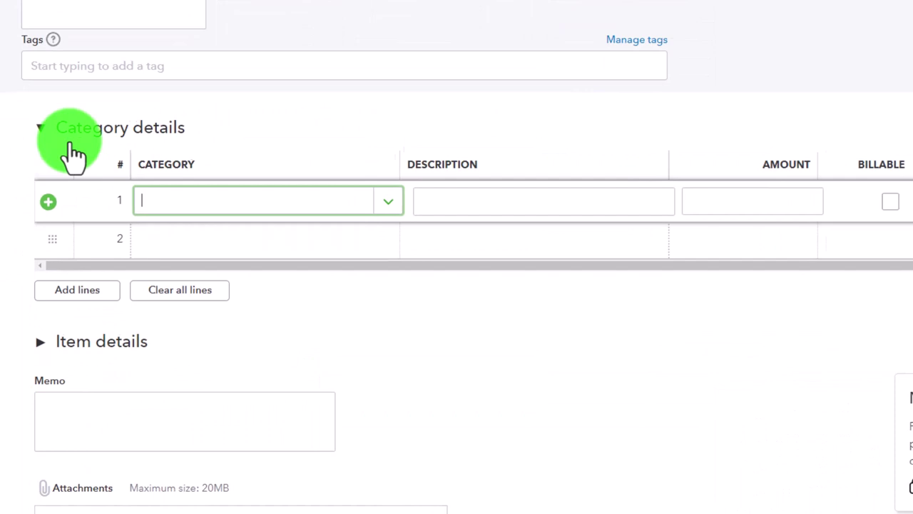
- Set the category of the bill's first category line to Telephone, the sub-account of Utilities
{"action": "left_click", "coordinate": [41, 128]}
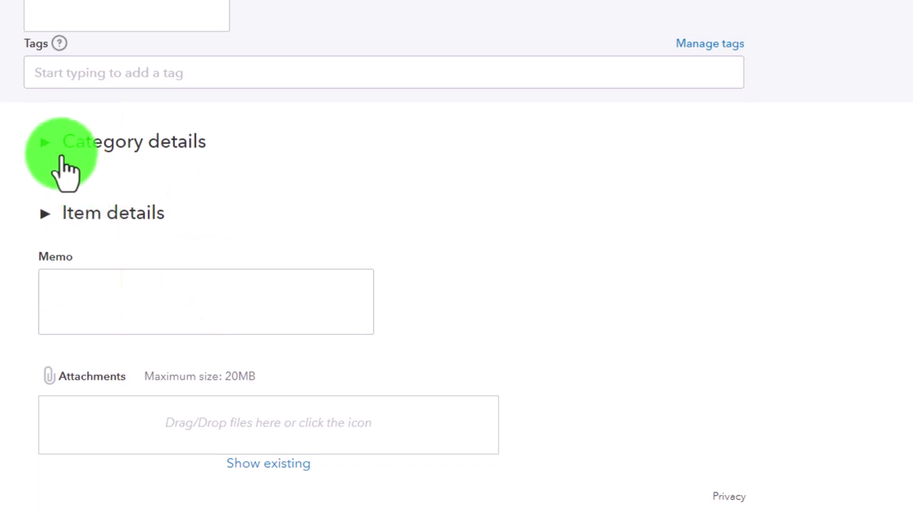
{"action": "left_click", "coordinate": [43, 152]}
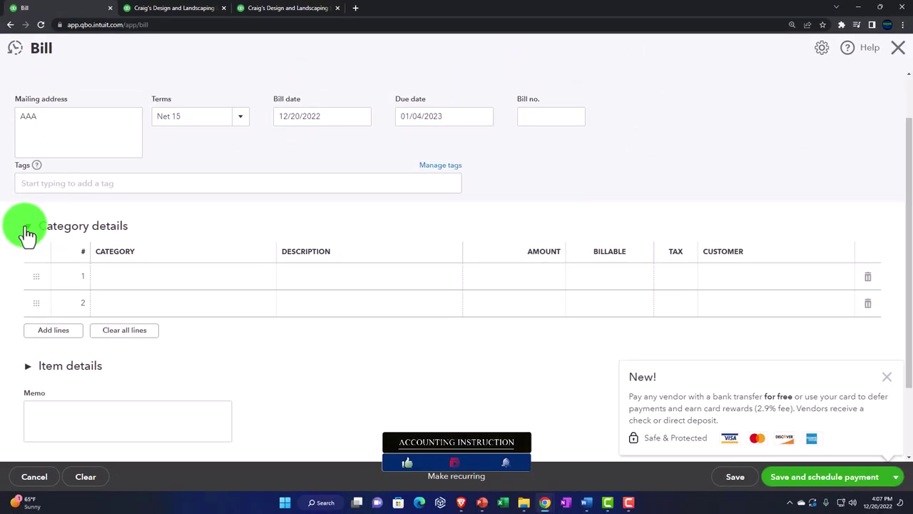
{"action": "left_click", "coordinate": [124, 278]}
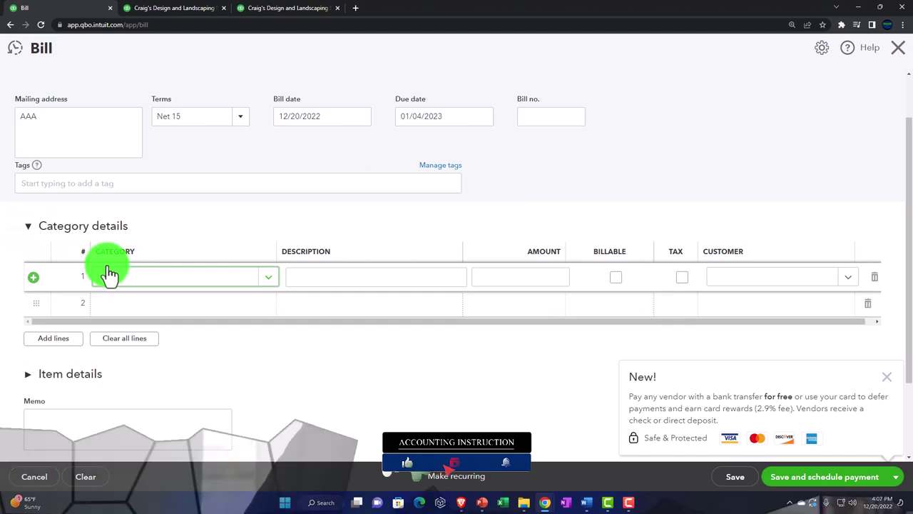
{"action": "type", "text": "Te"}
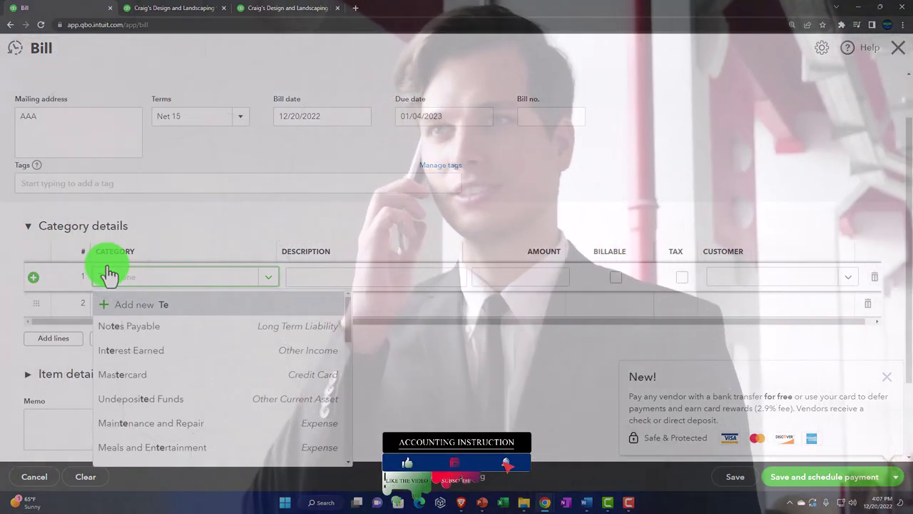
{"action": "type", "text": "l"}
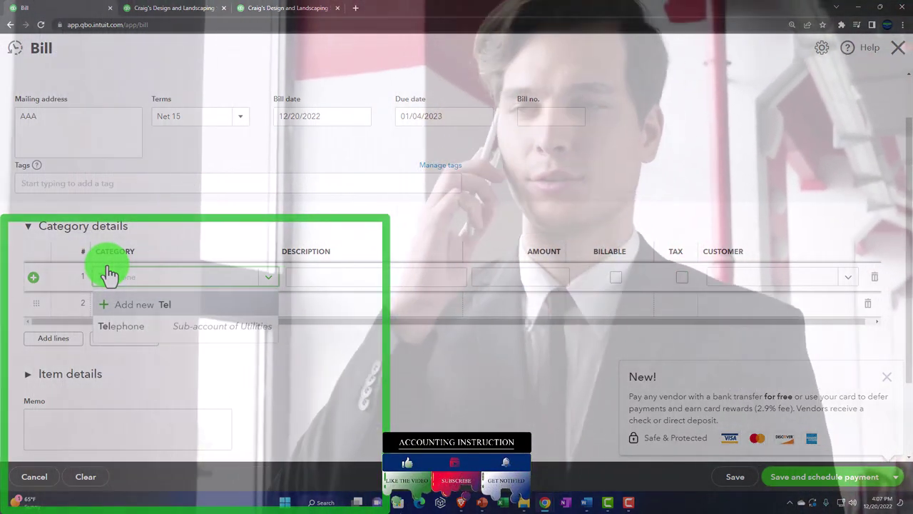
{"action": "key", "text": "Down"}
{"action": "key", "text": "Down"}
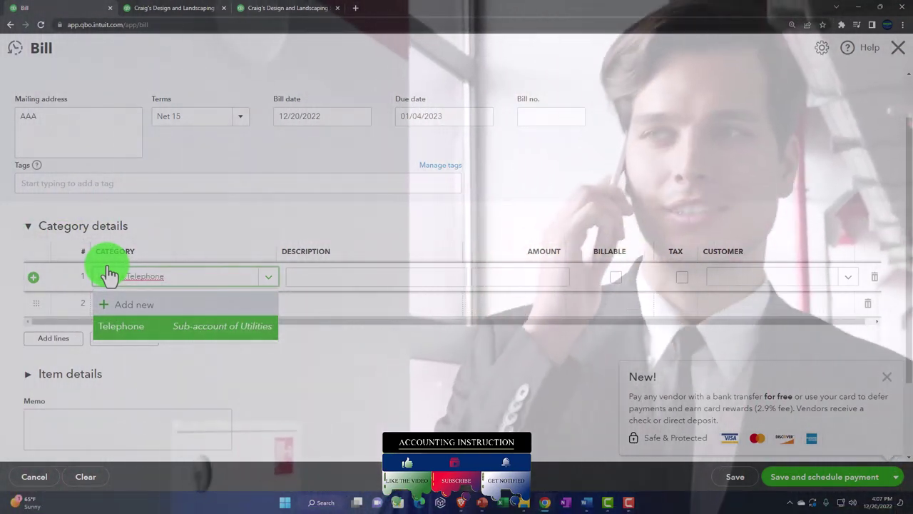
{"action": "key", "text": "Tab"}
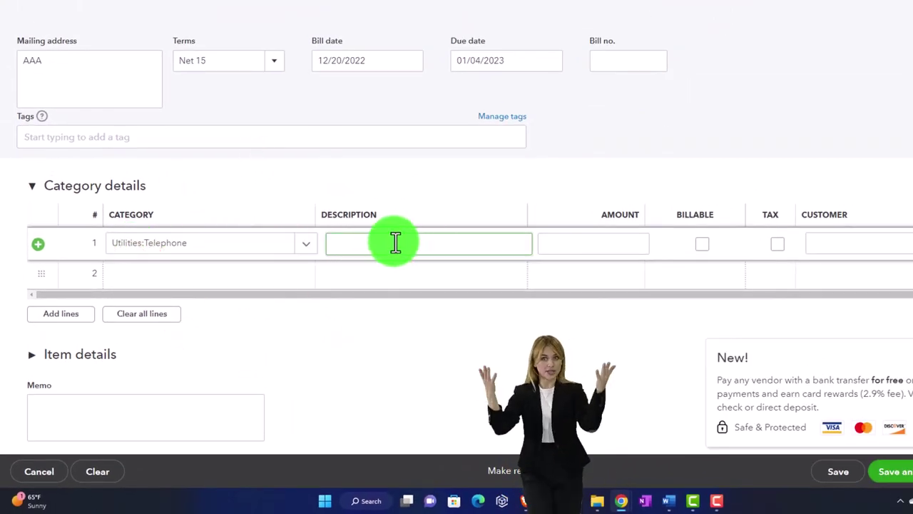
- Describe the Telephone line as "Week ended . ..", enter an amount of 350.00 and mark the line billable
{"action": "type", "text": "ended"}
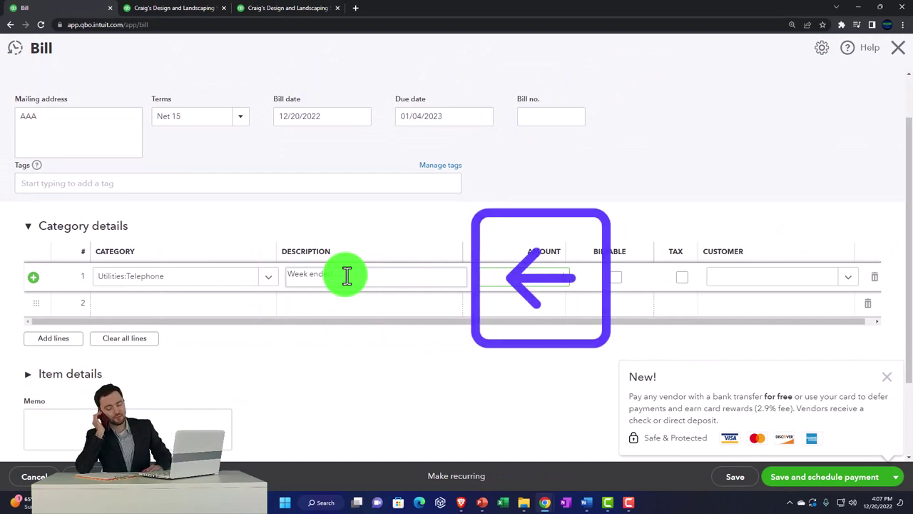
{"action": "key", "text": "Tab"}
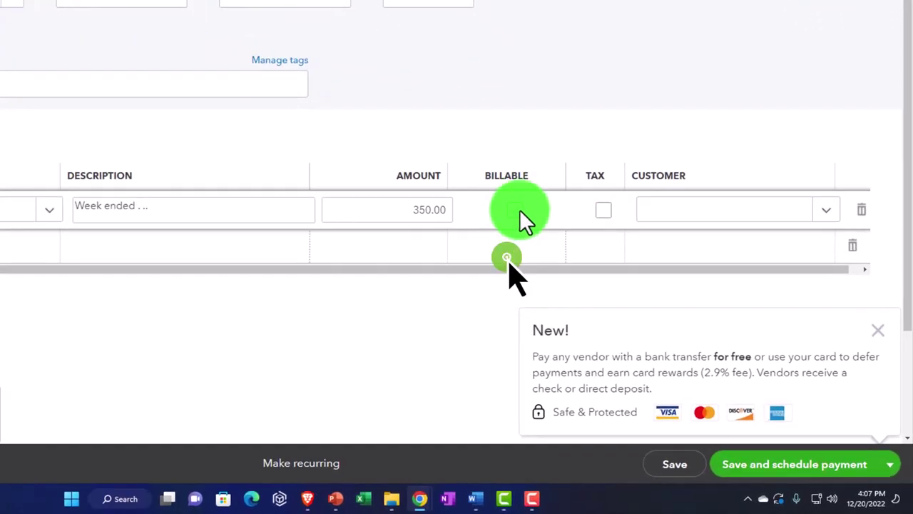
{"action": "left_click", "coordinate": [515, 211]}
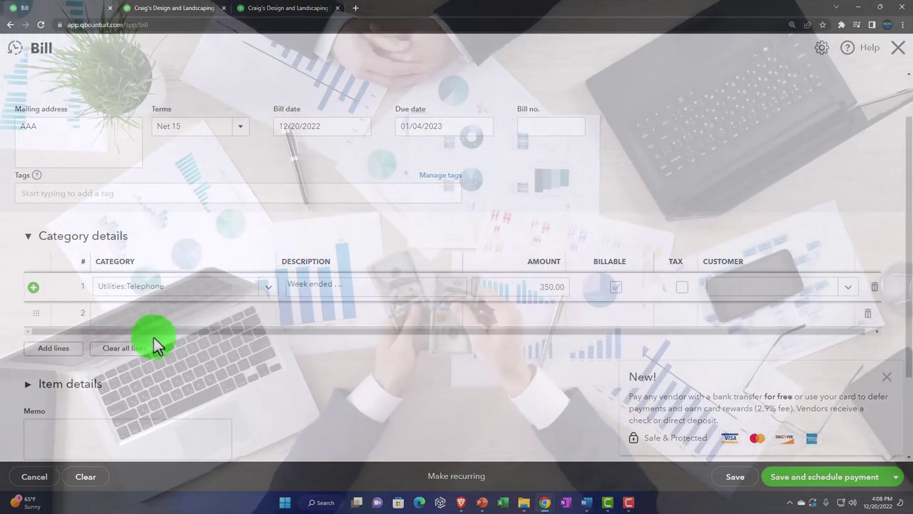
- Dismiss the vendor payment promotion, leave the second category line empty, and save and close the bill
{"action": "left_click", "coordinate": [126, 318]}
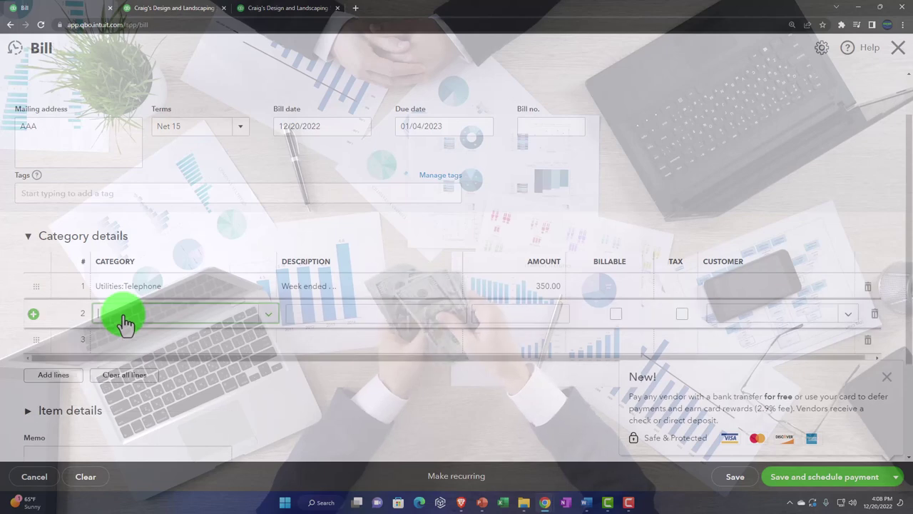
{"action": "scroll", "coordinate": [246, 361], "scroll_direction": "down", "scroll_amount": 2}
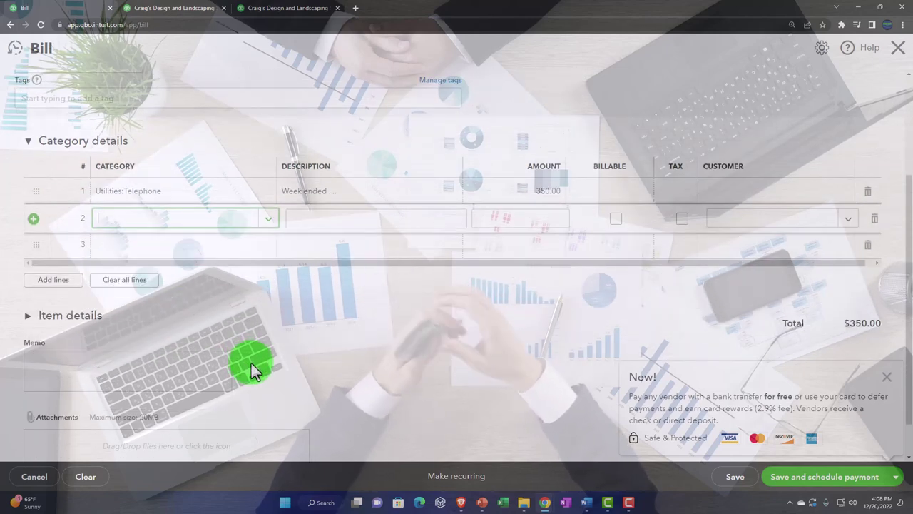
{"action": "scroll", "coordinate": [251, 363], "scroll_direction": "up", "scroll_amount": 2}
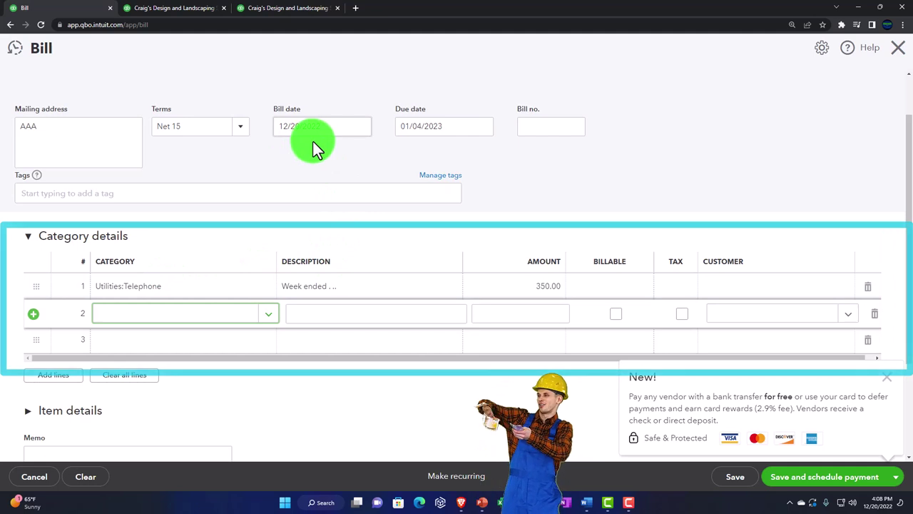
{"action": "left_click", "coordinate": [885, 377]}
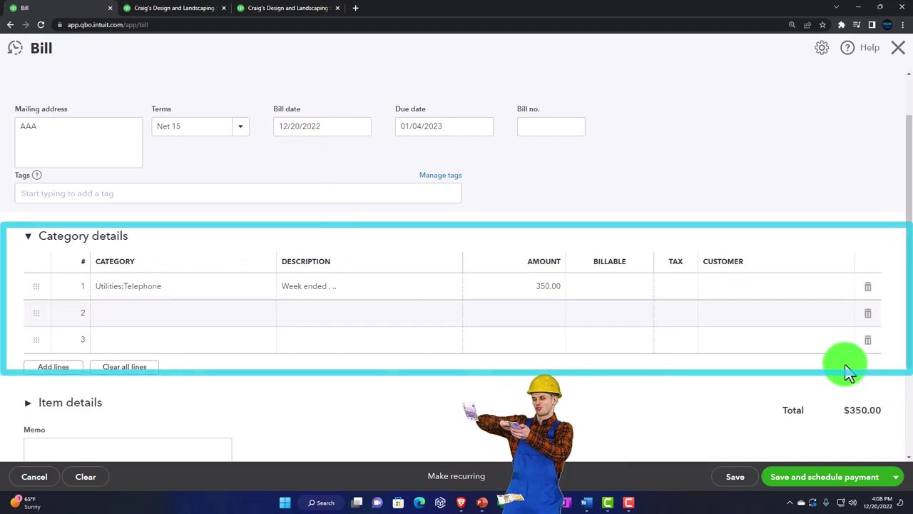
{"action": "scroll", "coordinate": [849, 410], "scroll_direction": "down", "scroll_amount": 1}
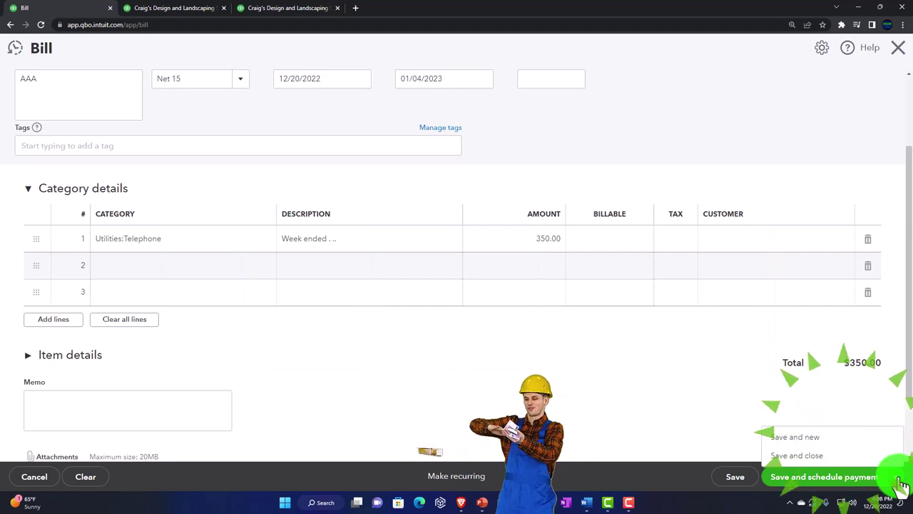
{"action": "left_click", "coordinate": [818, 456]}
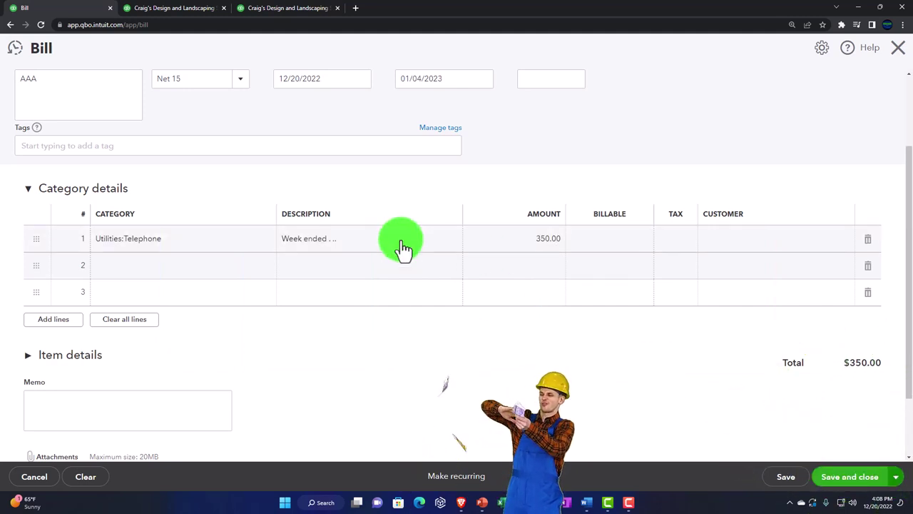
- Switch to the Balance Sheet browser tab, enlarge the page to 150%, hide the navigation sidebar and rerun the report
{"action": "left_click", "coordinate": [179, 10]}
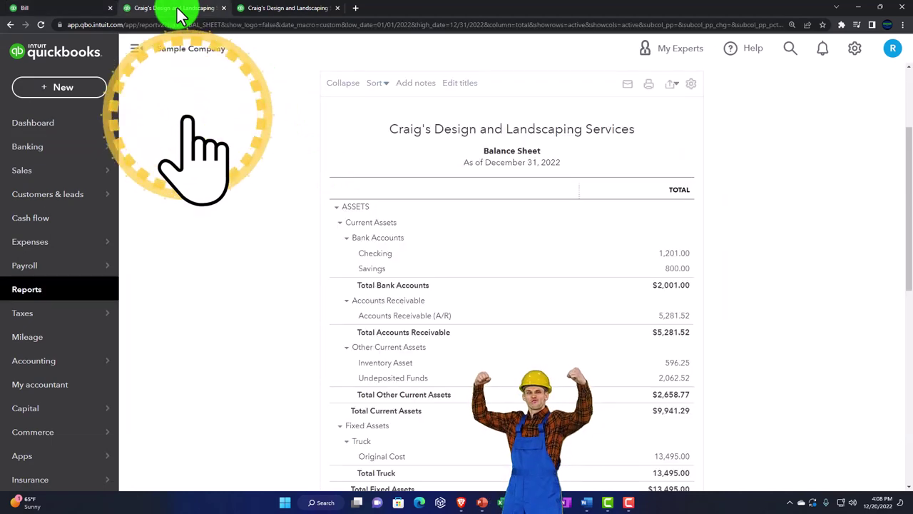
{"action": "key", "text": "ctrl+plus"}
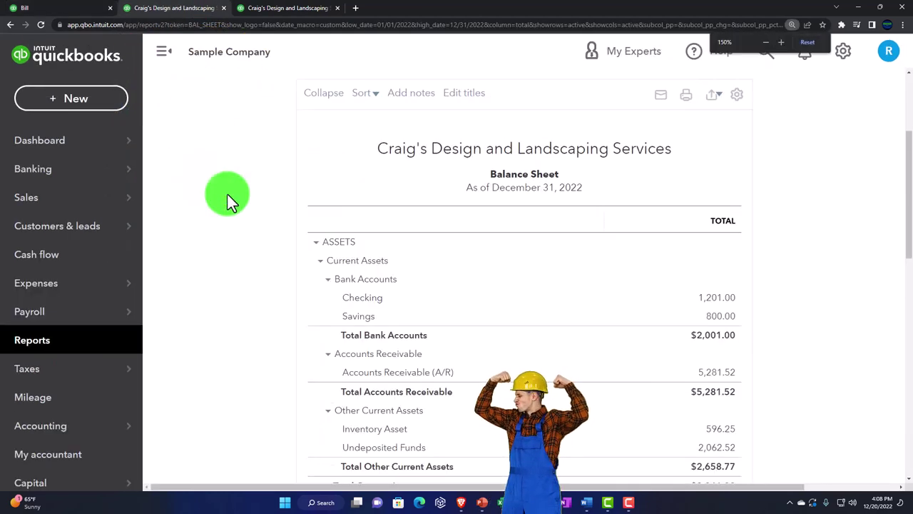
{"action": "key", "text": "ctrl+plus"}
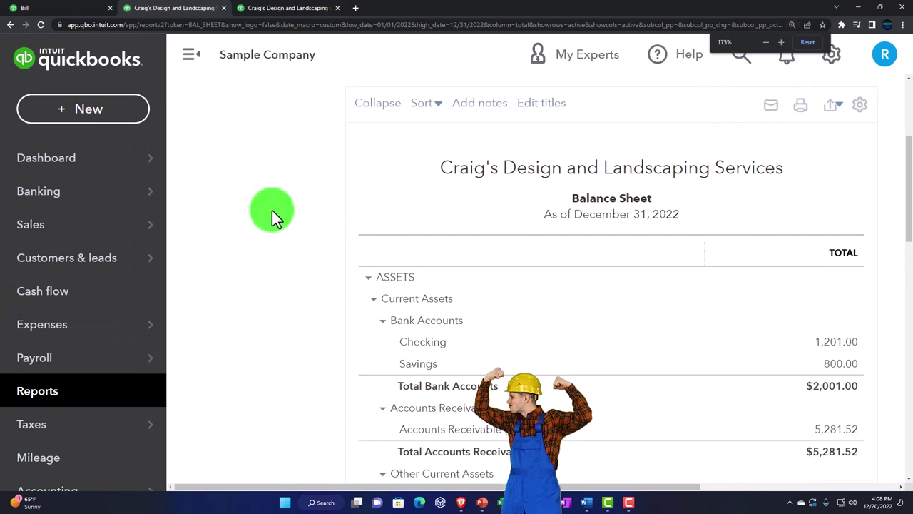
{"action": "key", "text": "ctrl+minus"}
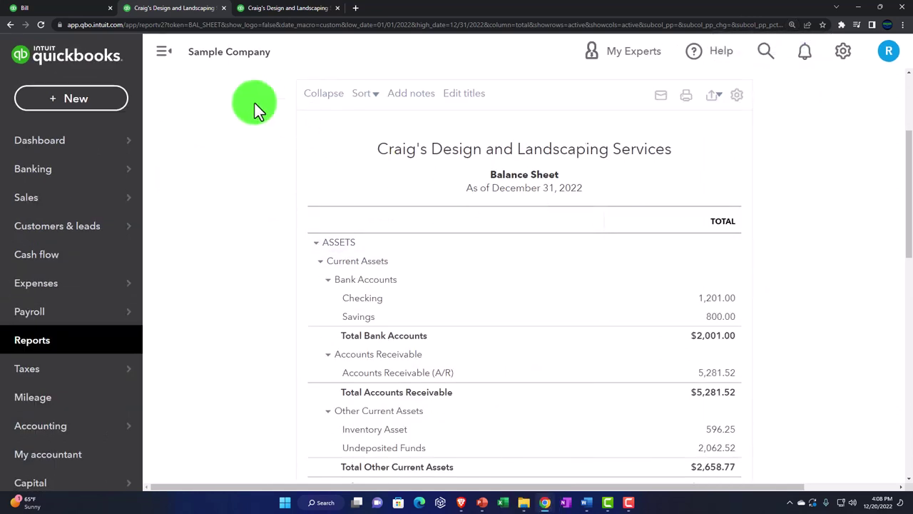
{"action": "left_click", "coordinate": [168, 63]}
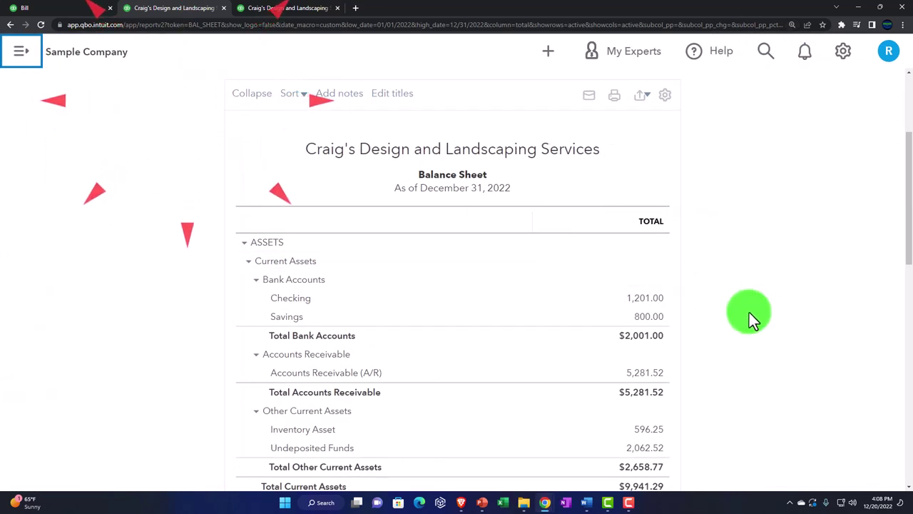
{"action": "scroll", "coordinate": [758, 316], "scroll_direction": "up", "scroll_amount": 3}
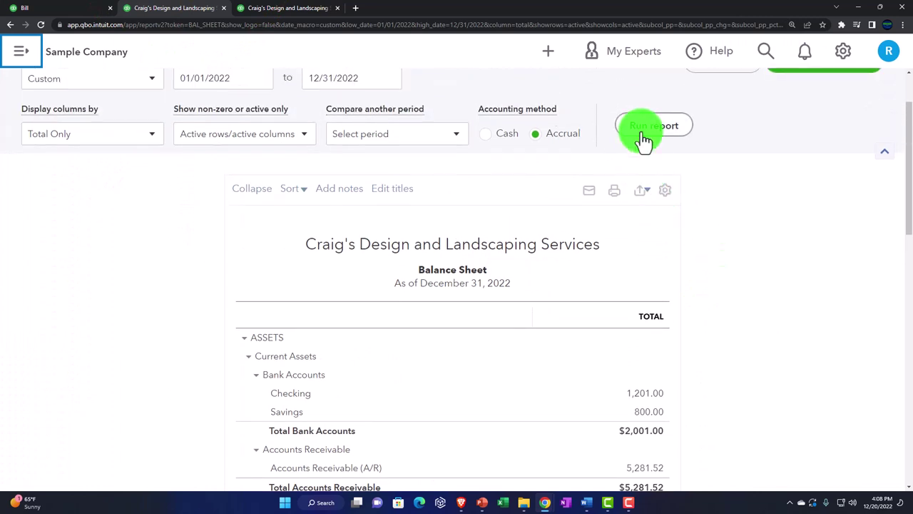
{"action": "left_click", "coordinate": [644, 134]}
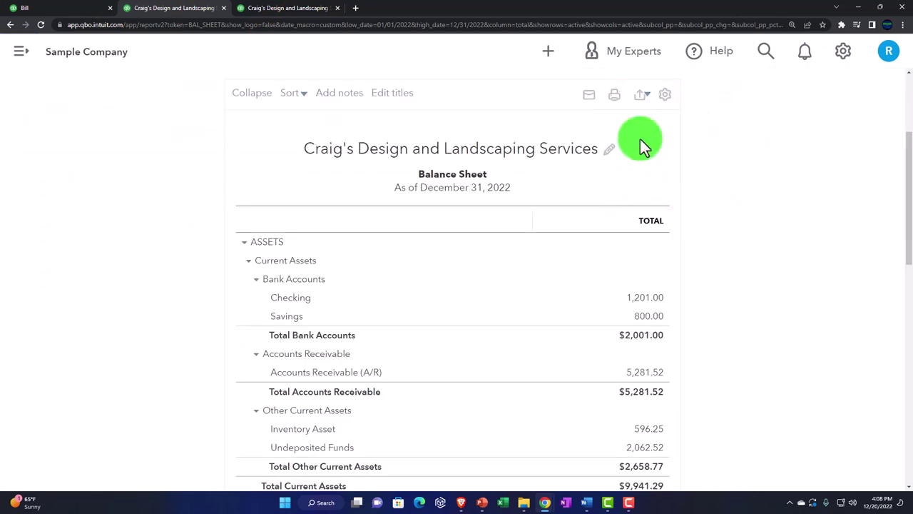
- Open the transaction detail behind the Balance Sheet's Accounts Payable (A/P) amount and examine its most recent entries at 125% zoom
{"action": "scroll", "coordinate": [637, 142], "scroll_direction": "down", "scroll_amount": 3}
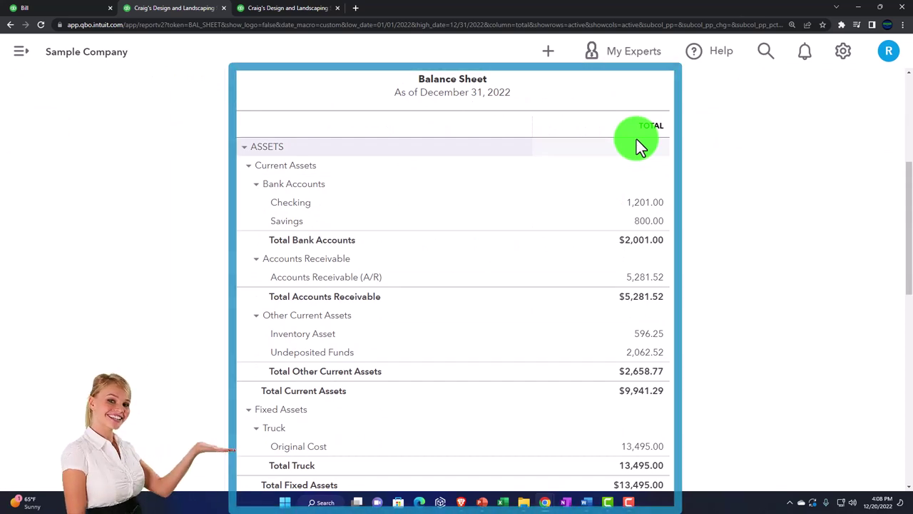
{"action": "scroll", "coordinate": [637, 146], "scroll_direction": "down", "scroll_amount": 10}
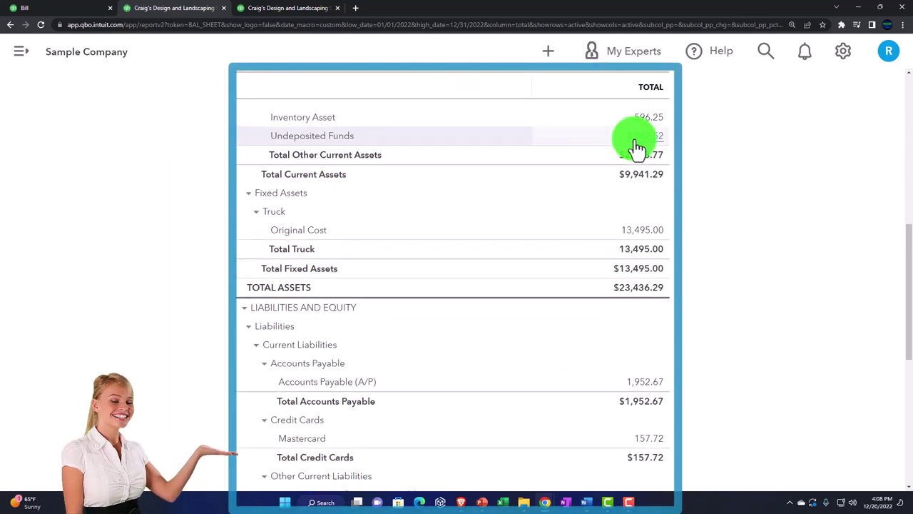
{"action": "scroll", "coordinate": [638, 172], "scroll_direction": "down", "scroll_amount": 1}
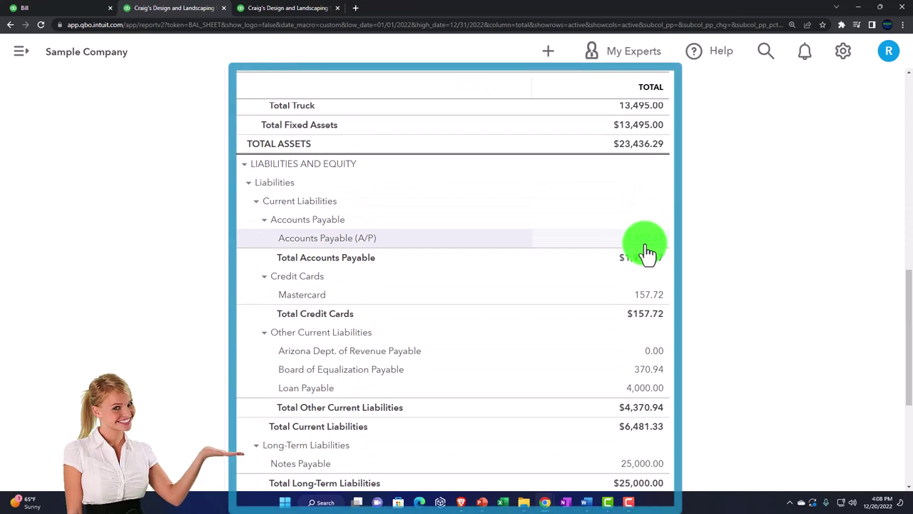
{"action": "left_click", "coordinate": [645, 244]}
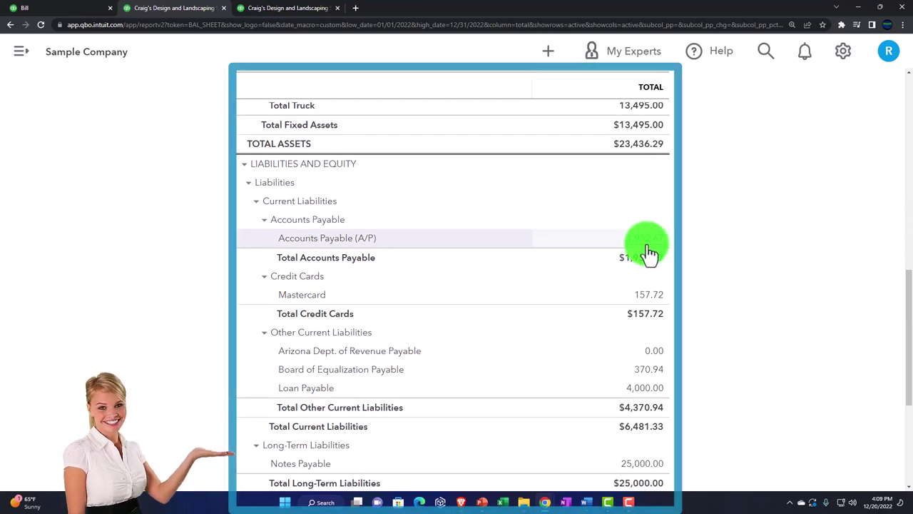
{"action": "scroll", "coordinate": [648, 244], "scroll_direction": "down", "scroll_amount": 3}
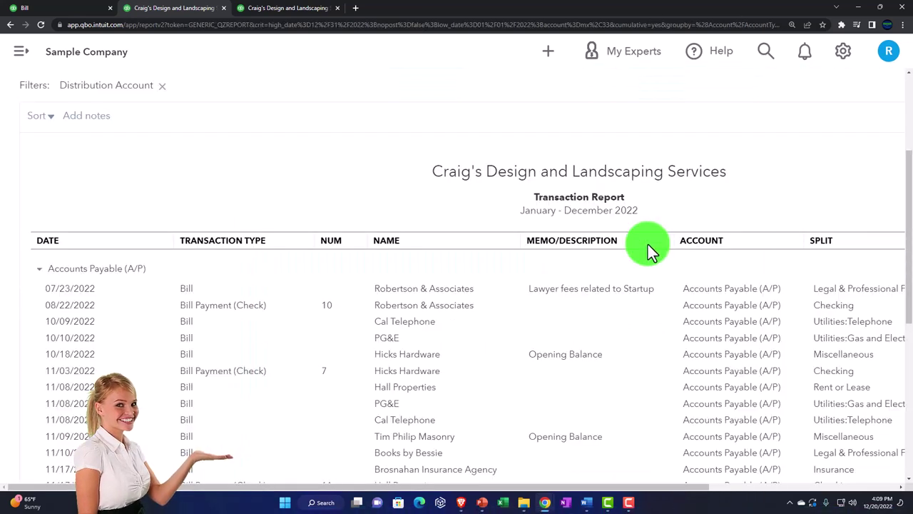
{"action": "scroll", "coordinate": [648, 245], "scroll_direction": "down", "scroll_amount": 5}
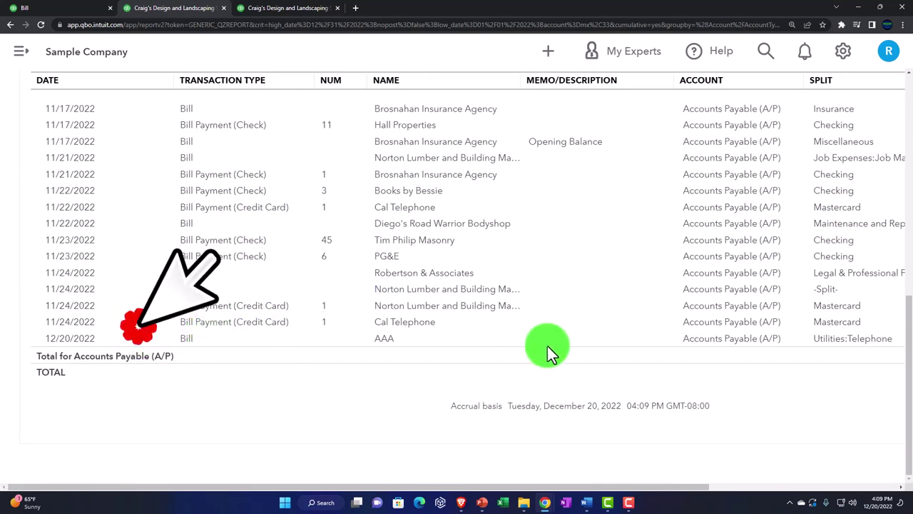
{"action": "key", "text": "ctrl+minus"}
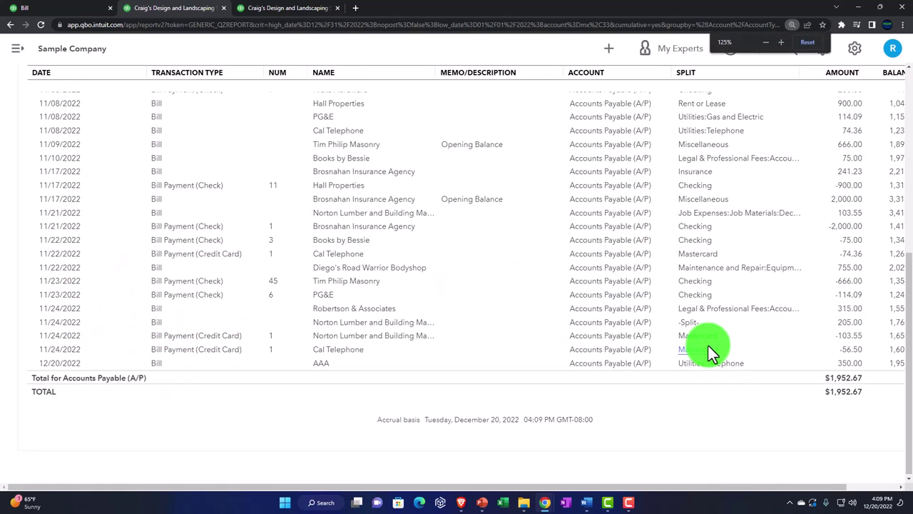
- Open the 12/20/2022 AAA bill from the Transaction Report to review it, and return to the report
{"action": "left_click", "coordinate": [842, 373]}
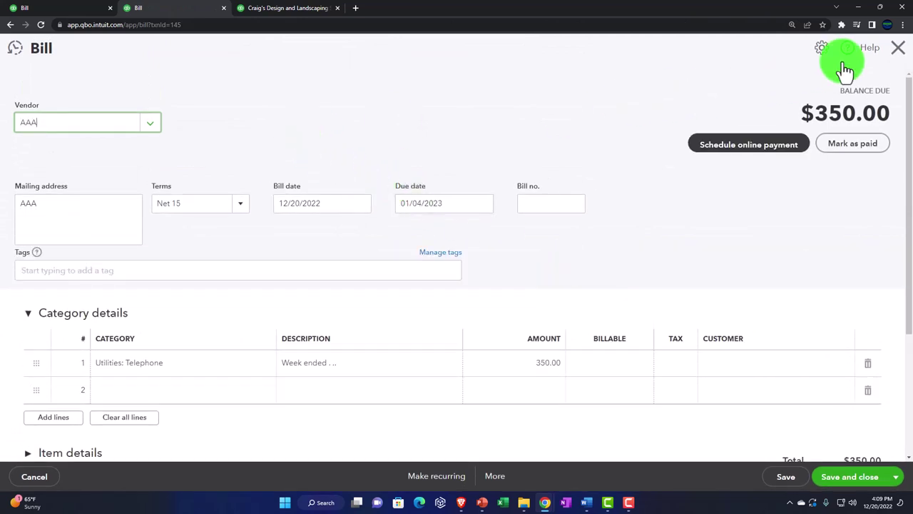
{"action": "left_click", "coordinate": [897, 50]}
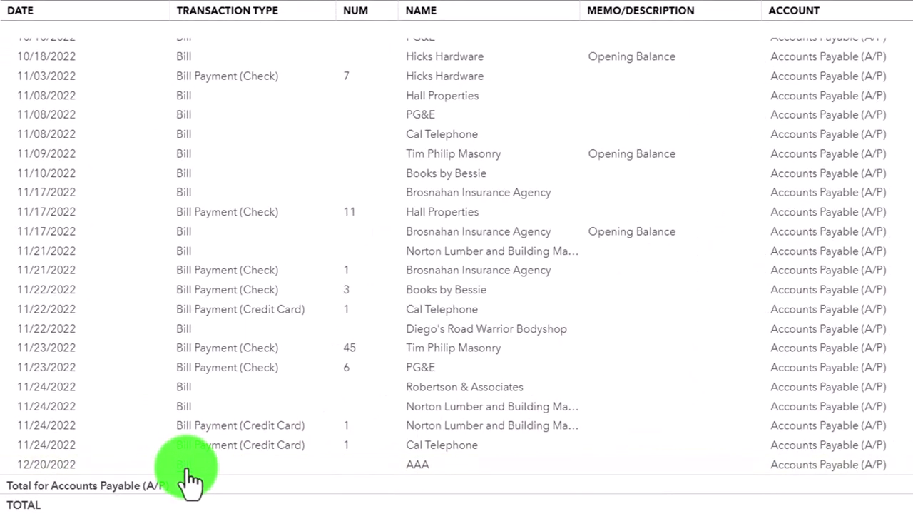
{"action": "left_click", "coordinate": [189, 478]}
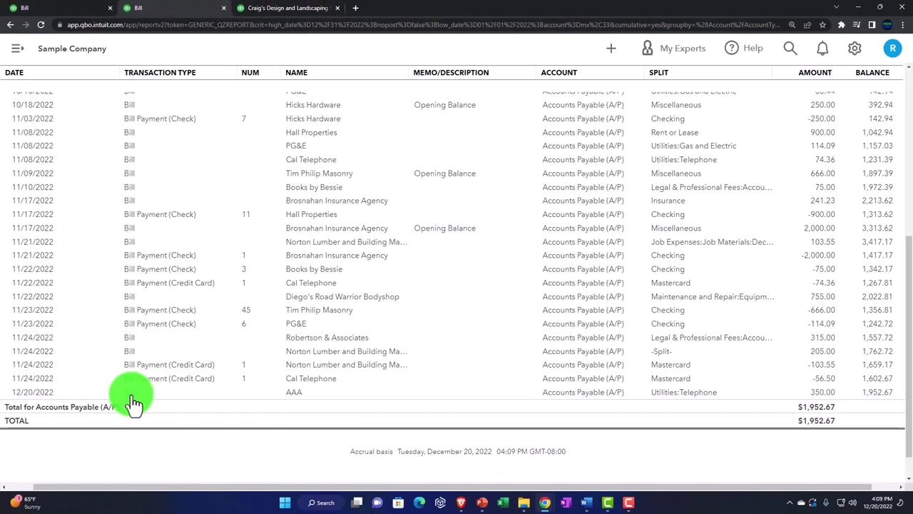
{"action": "left_click", "coordinate": [14, 29]}
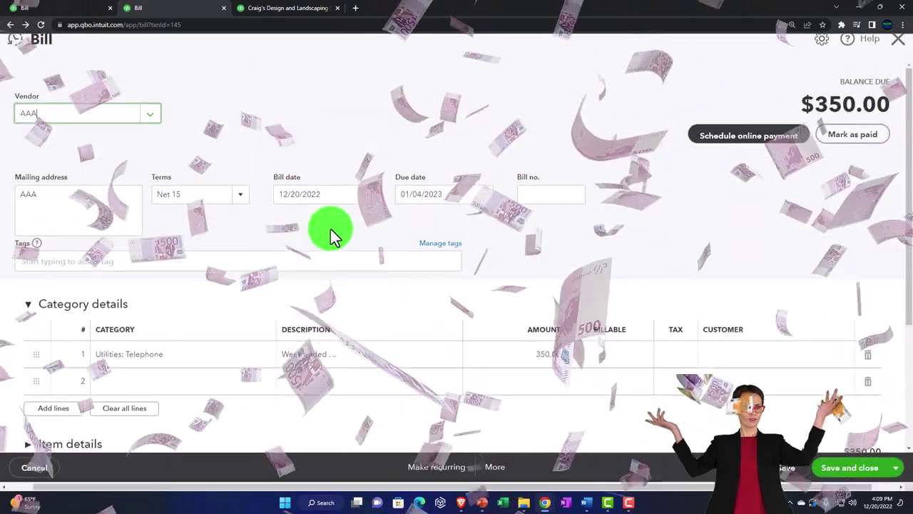
{"action": "left_click", "coordinate": [898, 49]}
{"action": "scroll", "coordinate": [305, 228], "scroll_direction": "up", "scroll_amount": 10}
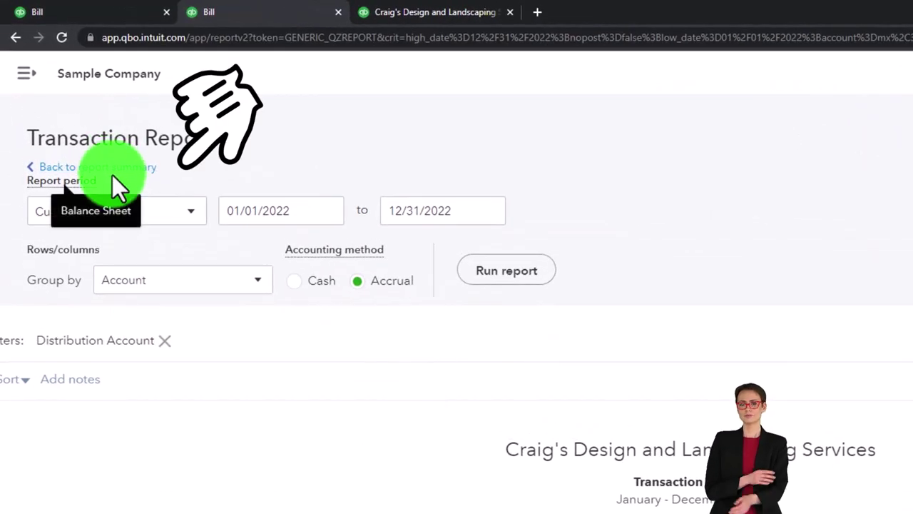
- Return to the Balance Sheet summary, and rerun the Profit and Loss report in its browser tab with the navigation sidebar hidden
{"action": "left_click", "coordinate": [126, 171]}
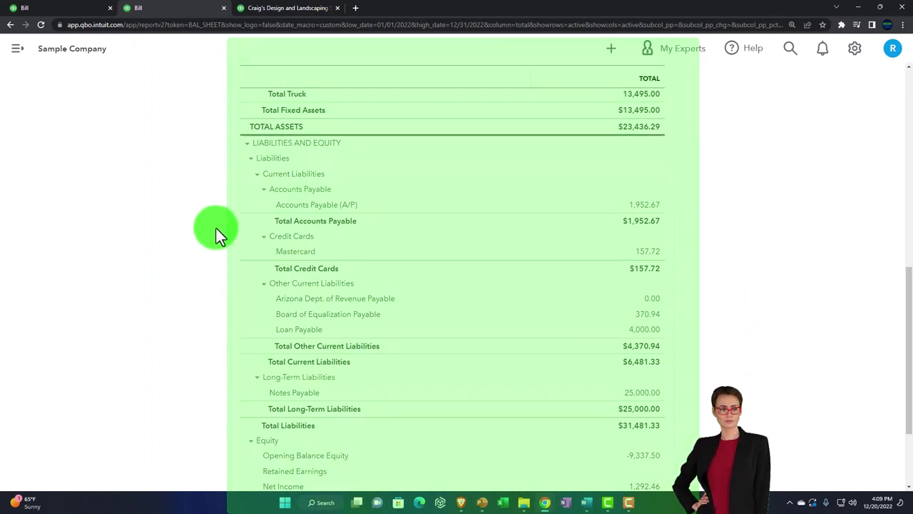
{"action": "left_click", "coordinate": [275, 12]}
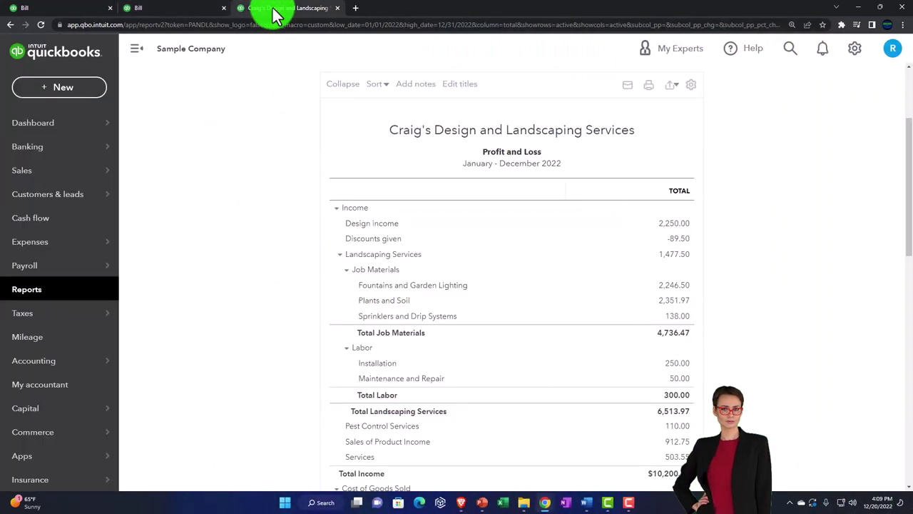
{"action": "scroll", "coordinate": [364, 214], "scroll_direction": "up", "scroll_amount": 2}
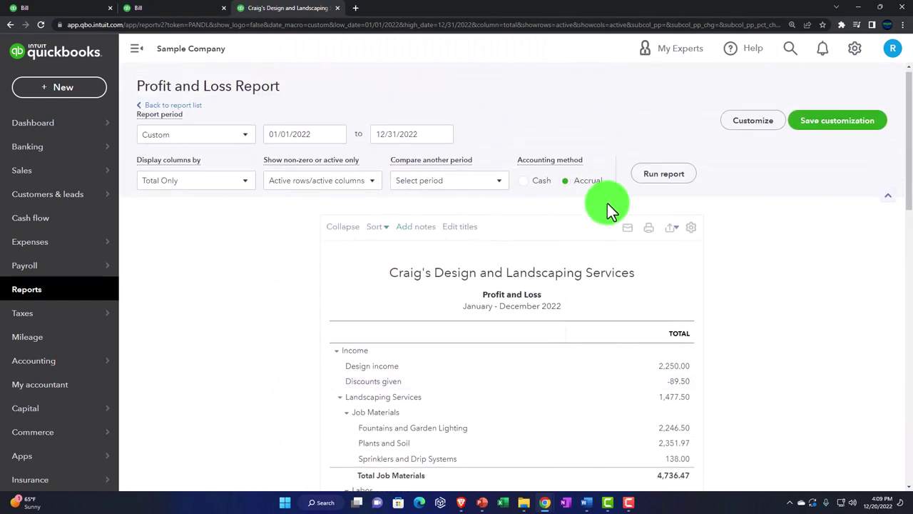
{"action": "left_click", "coordinate": [657, 172]}
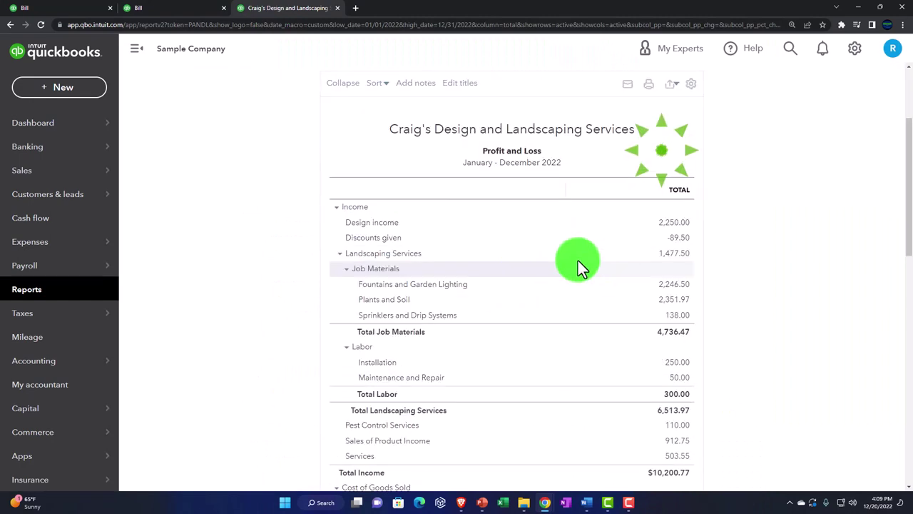
{"action": "left_click", "coordinate": [135, 49]}
- Open the transaction detail behind the Telephone amount under Utilities in the Profit and Loss report and examine its entries
{"action": "scroll", "coordinate": [164, 256], "scroll_direction": "down", "scroll_amount": 7}
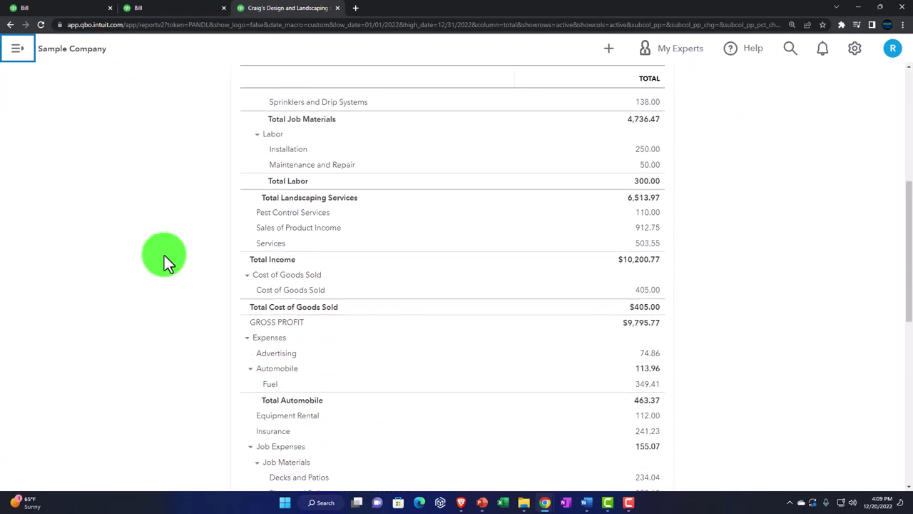
{"action": "scroll", "coordinate": [164, 255], "scroll_direction": "down", "scroll_amount": 3}
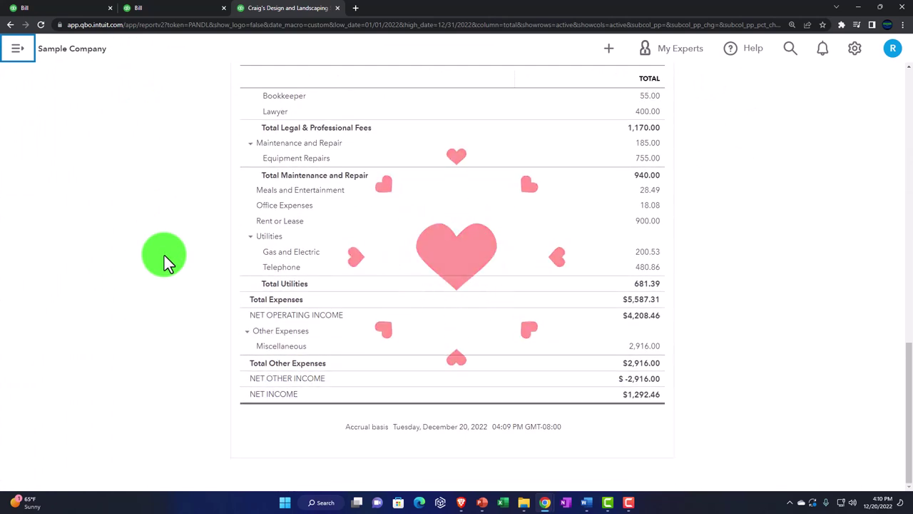
{"action": "scroll", "coordinate": [164, 261], "scroll_direction": "up", "scroll_amount": 2}
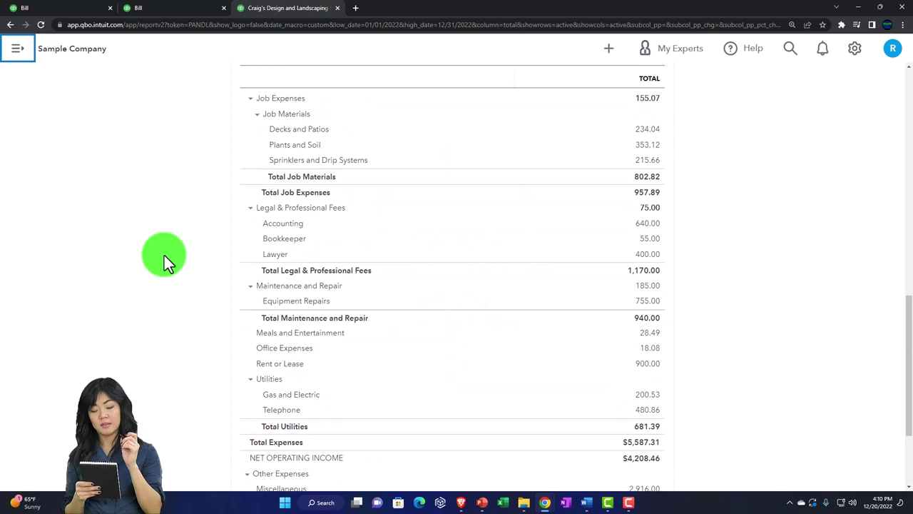
{"action": "key", "text": "ctrl+plus"}
{"action": "key", "text": "ctrl+plus"}
{"action": "scroll", "coordinate": [175, 282], "scroll_direction": "up", "scroll_amount": 2}
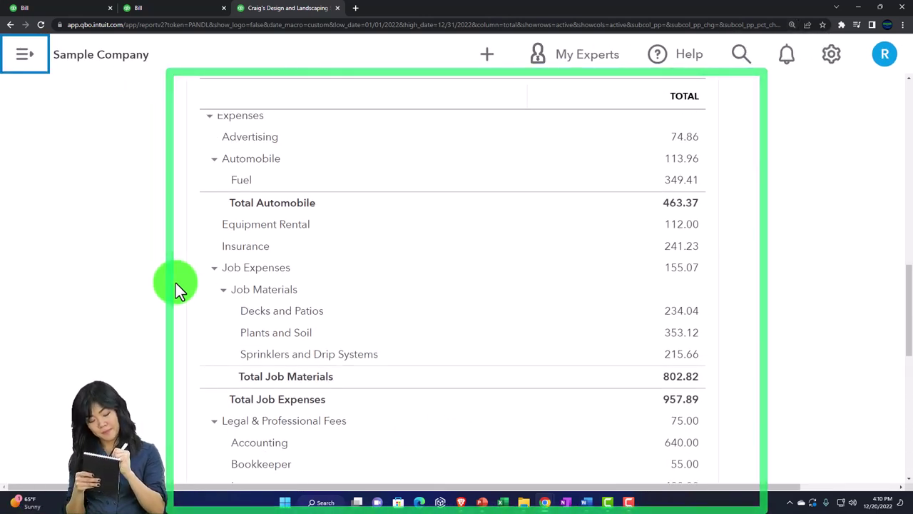
{"action": "scroll", "coordinate": [176, 282], "scroll_direction": "down", "scroll_amount": 5}
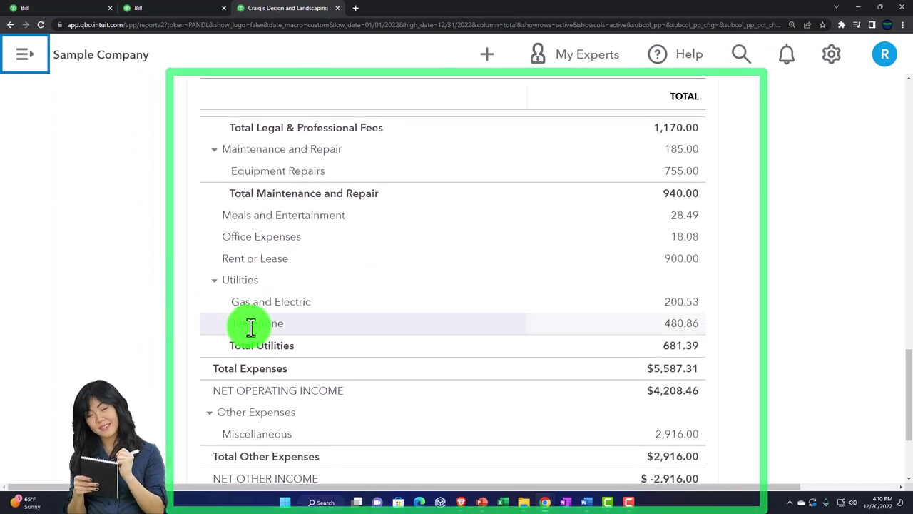
{"action": "left_click", "coordinate": [681, 332]}
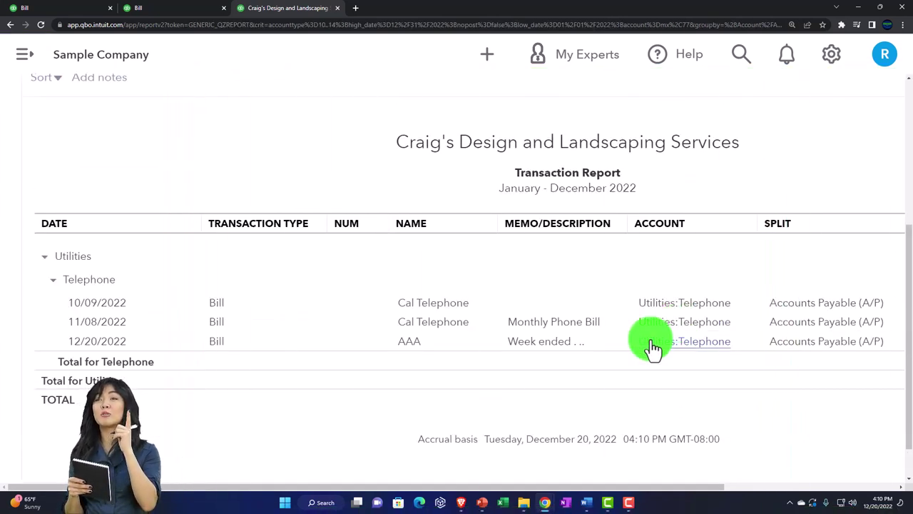
{"action": "key", "text": "ctrl+minus"}
{"action": "key", "text": "ctrl+minus"}
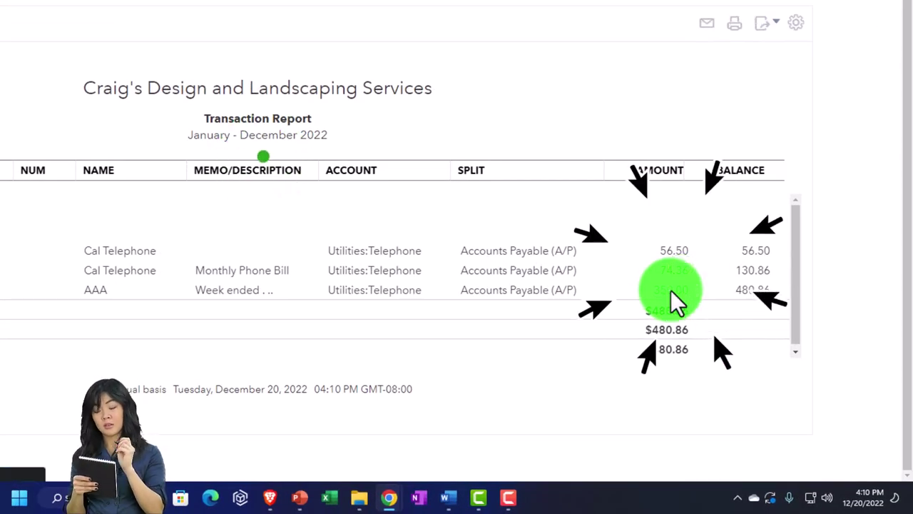
- Review the 12/20/2022 AAA bill from the Telephone transaction detail, close it and return to the Profit and Loss summary
{"action": "left_click", "coordinate": [671, 289]}
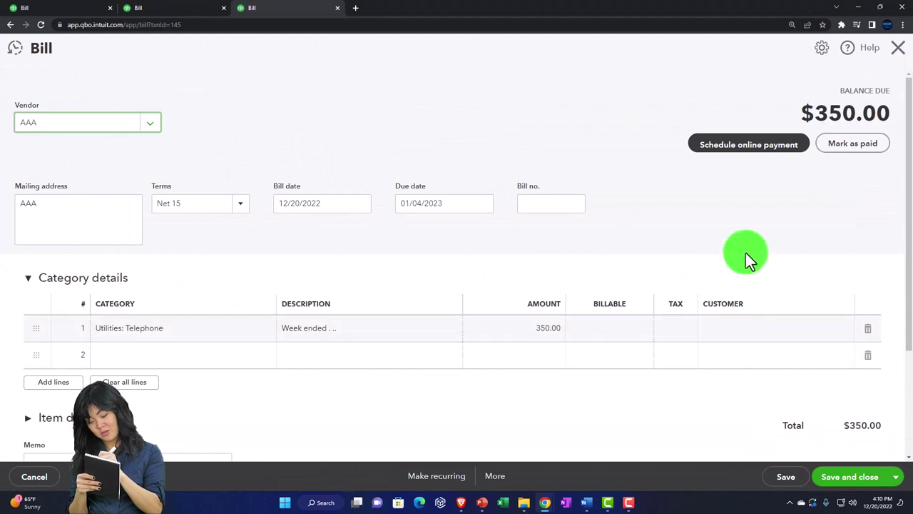
{"action": "left_click", "coordinate": [896, 57]}
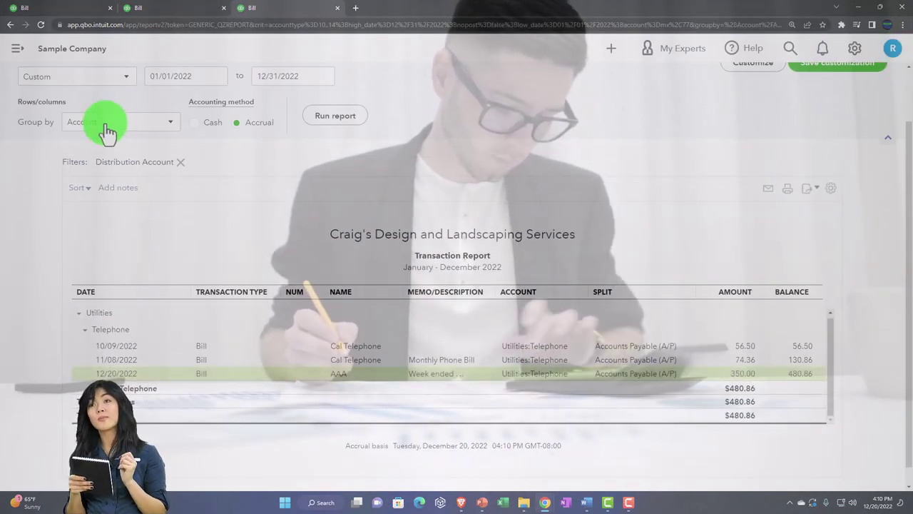
{"action": "scroll", "coordinate": [91, 156], "scroll_direction": "up", "scroll_amount": 1}
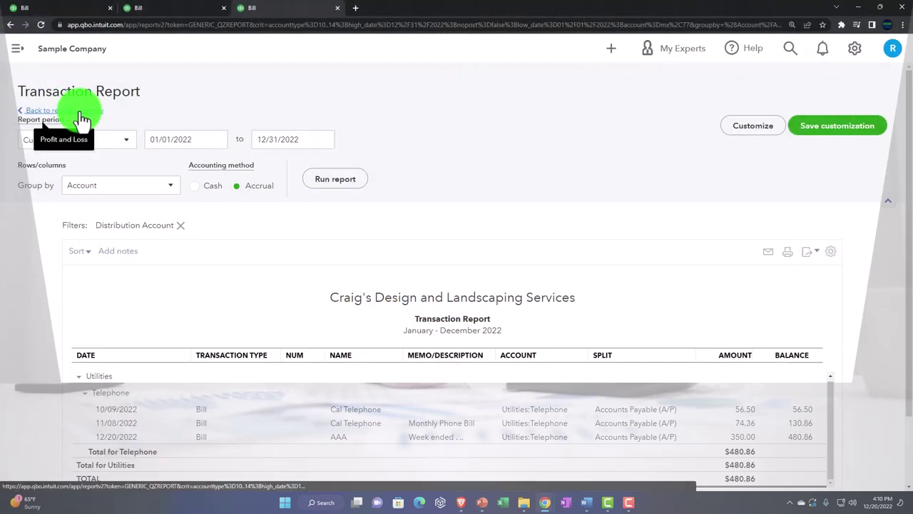
{"action": "left_click", "coordinate": [78, 112]}
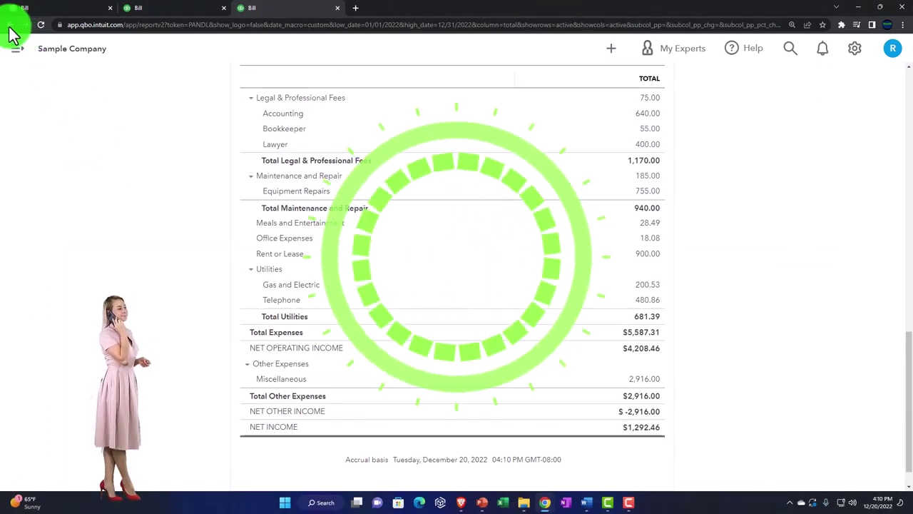
- Switch to the Balance Sheet browser tab and examine the Accounts Payable (A/P) line under current liabilities
{"action": "scroll", "coordinate": [140, 186], "scroll_direction": "up", "scroll_amount": 15}
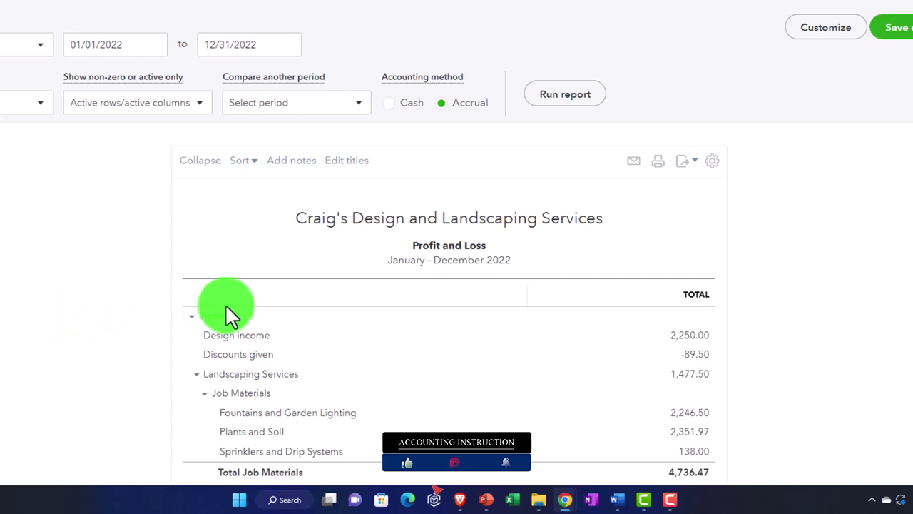
{"action": "left_click", "coordinate": [157, 9]}
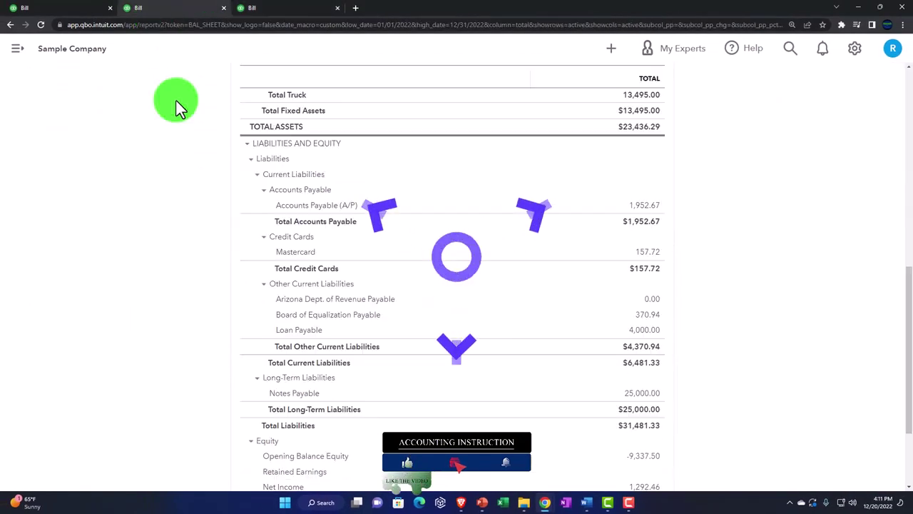
{"action": "scroll", "coordinate": [189, 318], "scroll_direction": "up", "scroll_amount": 8}
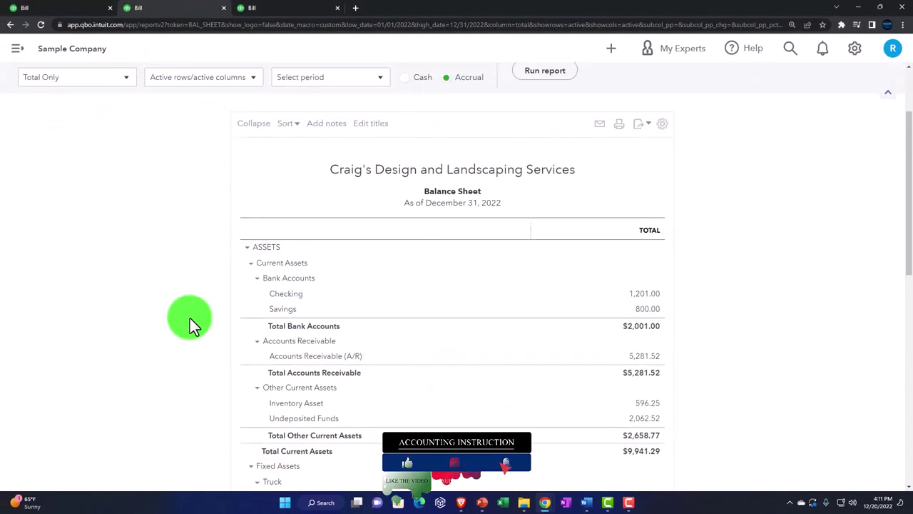
{"action": "scroll", "coordinate": [189, 318], "scroll_direction": "down", "scroll_amount": 3}
{"action": "key", "text": "ctrl+plus"}
{"action": "key", "text": "ctrl+plus"}
{"action": "scroll", "coordinate": [190, 318], "scroll_direction": "down", "scroll_amount": 5}
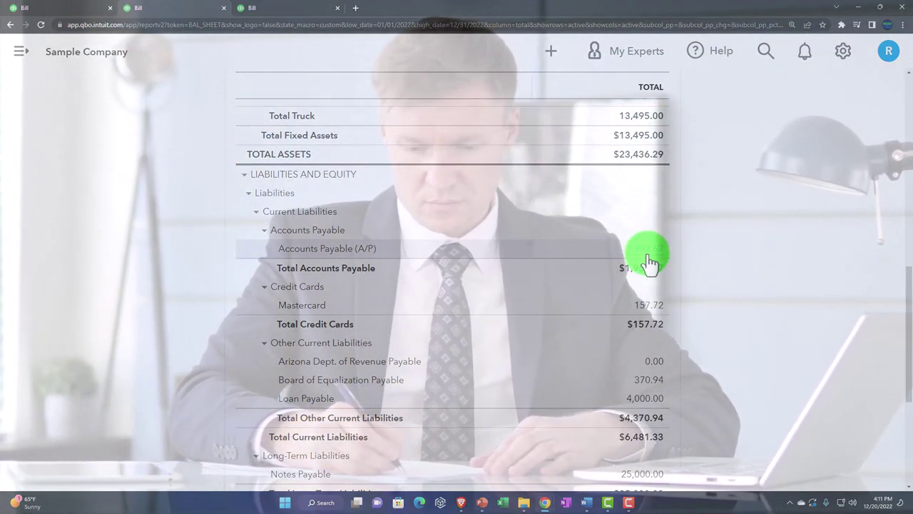
- Duplicate the Profit and Loss browser tab and bring up the Reports list in the copy with the navigation sidebar hidden
{"action": "left_click", "coordinate": [306, 13]}
{"action": "right_click", "coordinate": [306, 13]}
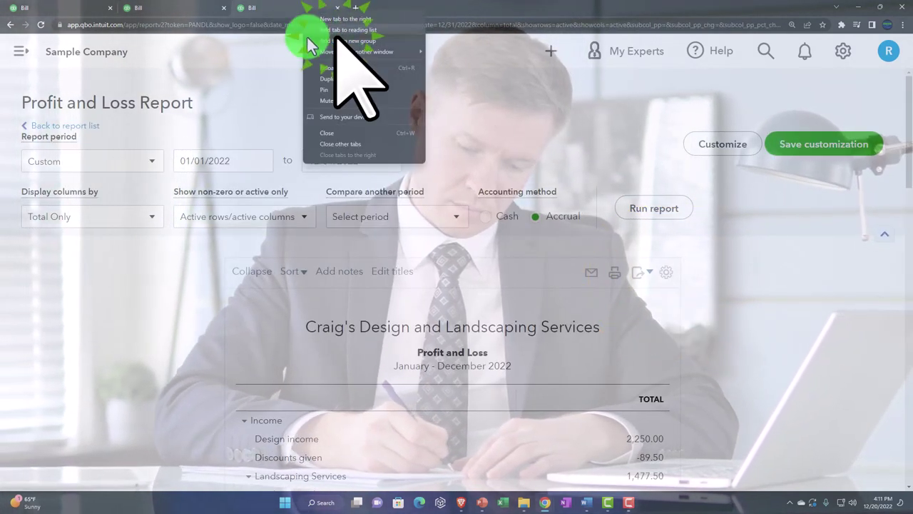
{"action": "left_click", "coordinate": [314, 78]}
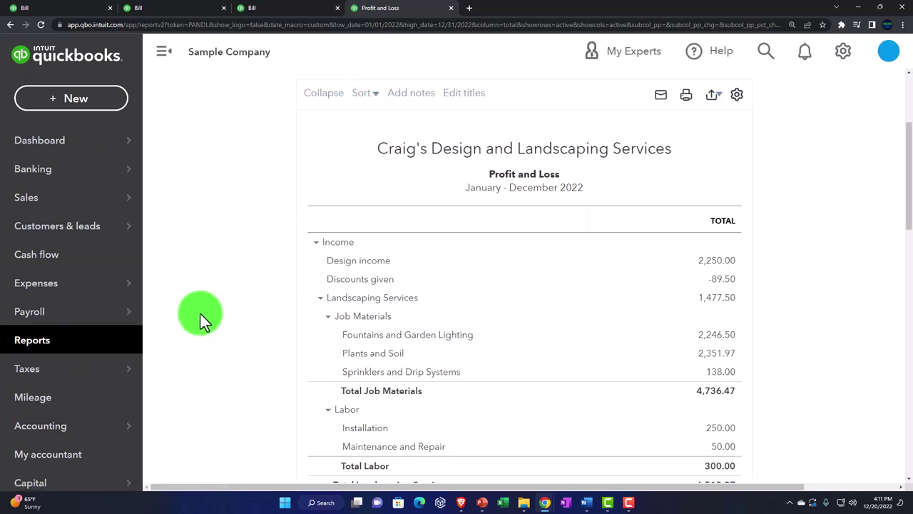
{"action": "left_click", "coordinate": [65, 343]}
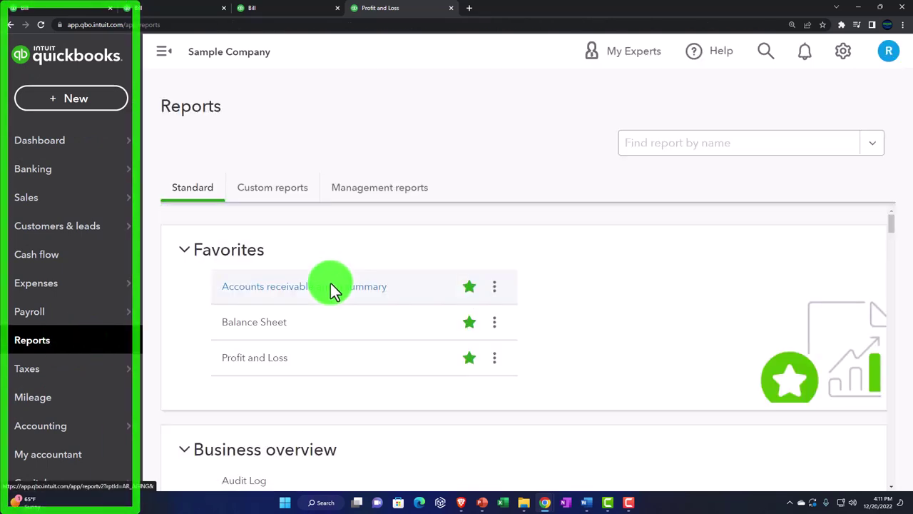
{"action": "left_click", "coordinate": [165, 63]}
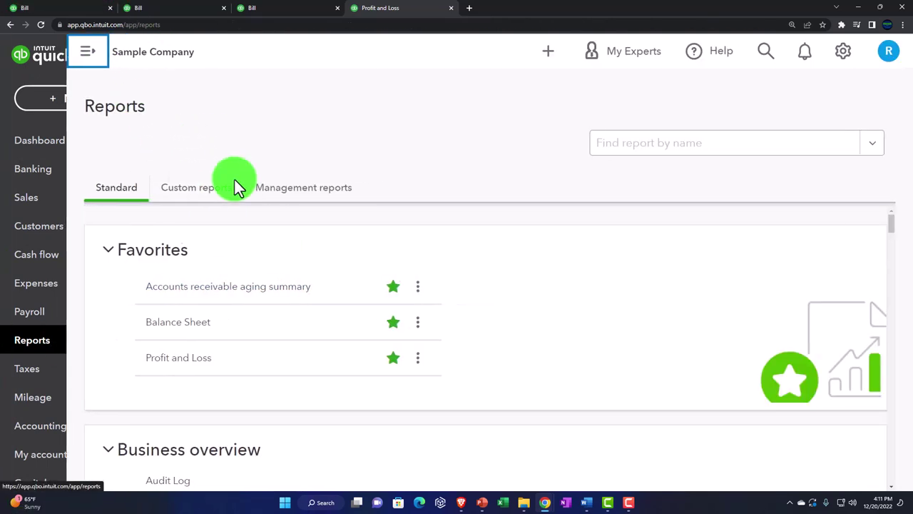
- Find the What you owe section in the standard reports and open the Vendor Balance Detail report
{"action": "scroll", "coordinate": [269, 245], "scroll_direction": "down", "scroll_amount": 4}
{"action": "scroll", "coordinate": [285, 357], "scroll_direction": "down", "scroll_amount": 6}
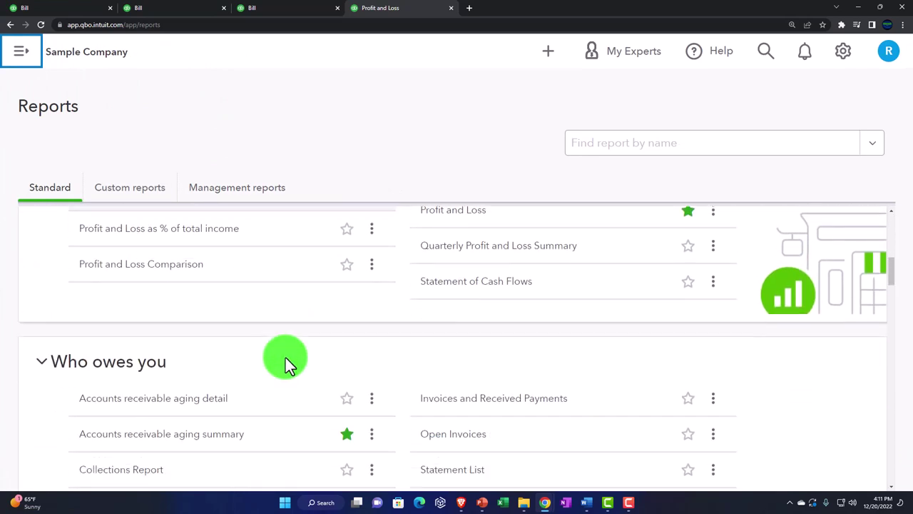
{"action": "scroll", "coordinate": [285, 358], "scroll_direction": "down", "scroll_amount": 8}
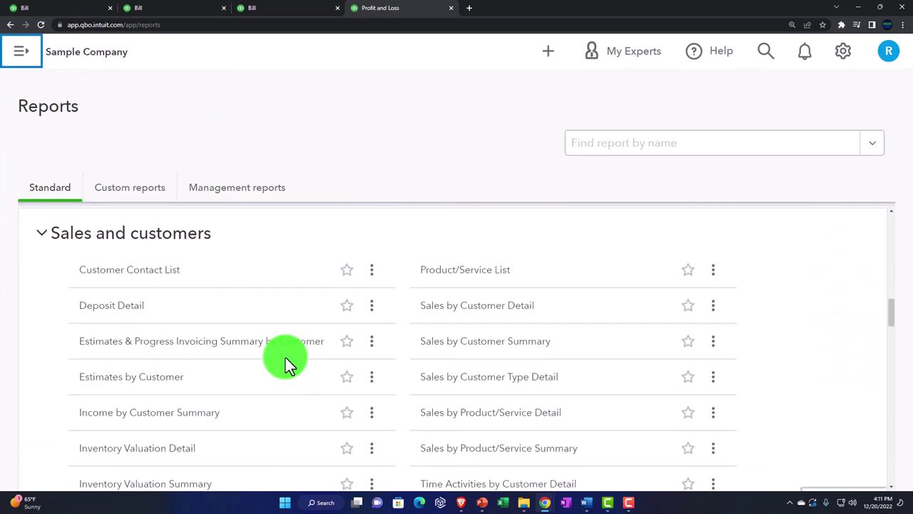
{"action": "scroll", "coordinate": [286, 358], "scroll_direction": "down", "scroll_amount": 1}
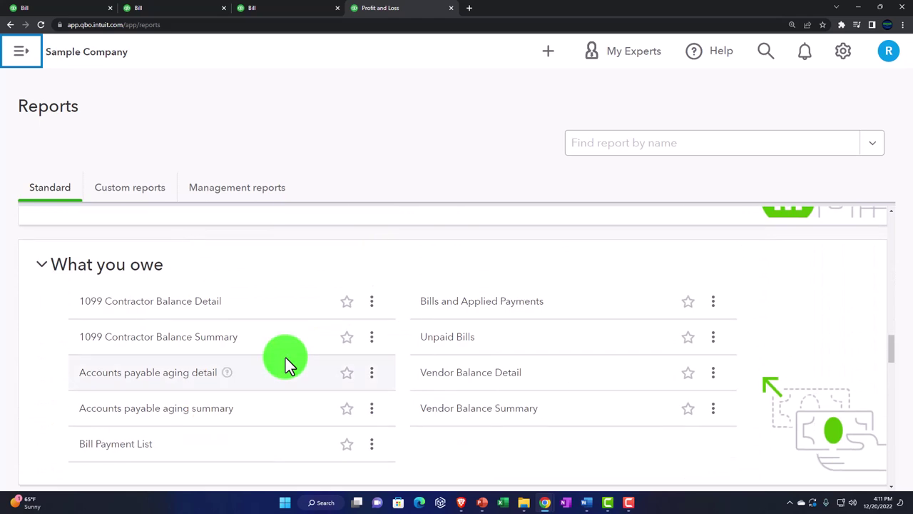
{"action": "scroll", "coordinate": [285, 357], "scroll_direction": "down", "scroll_amount": 1}
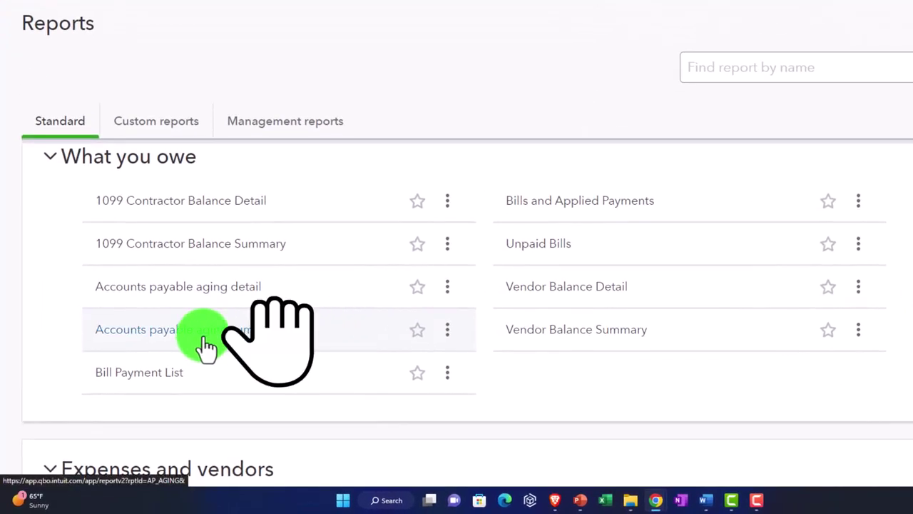
{"action": "left_click", "coordinate": [549, 302]}
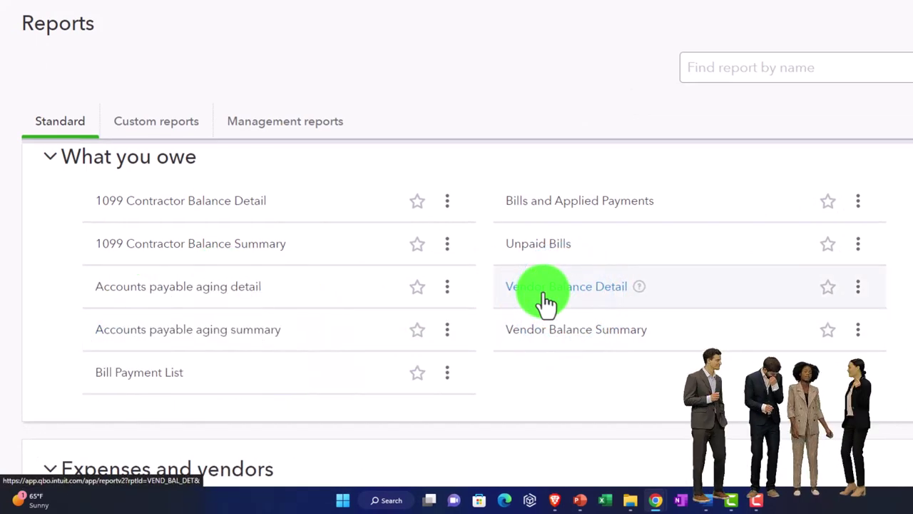
{"action": "left_click", "coordinate": [545, 296]}
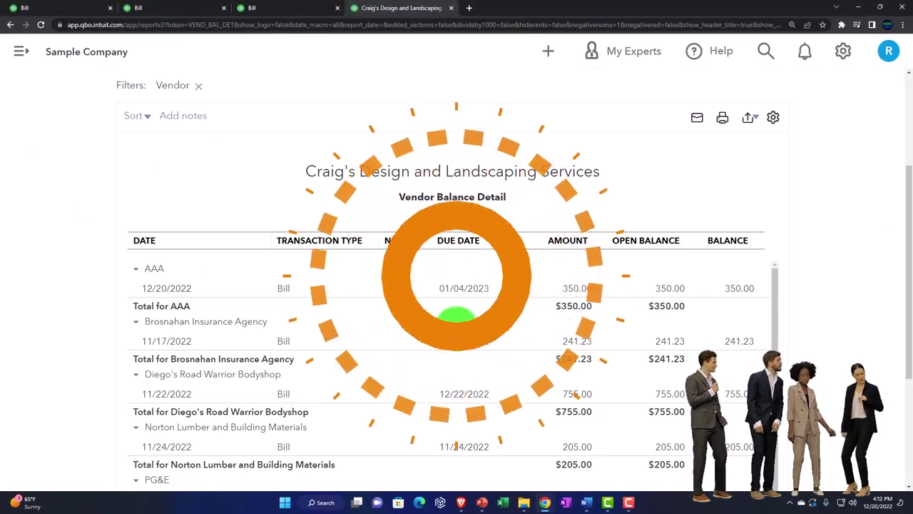
- Keep the report period at All Dates and examine the open bills per vendor and the total in Vendor Balance Detail
{"action": "scroll", "coordinate": [449, 332], "scroll_direction": "up", "scroll_amount": 3}
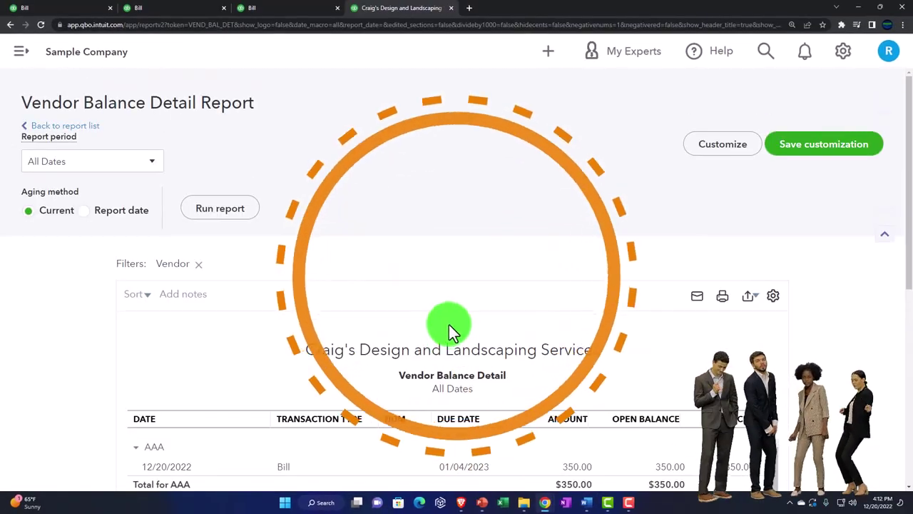
{"action": "left_click", "coordinate": [157, 172]}
{"action": "left_click", "coordinate": [154, 171]}
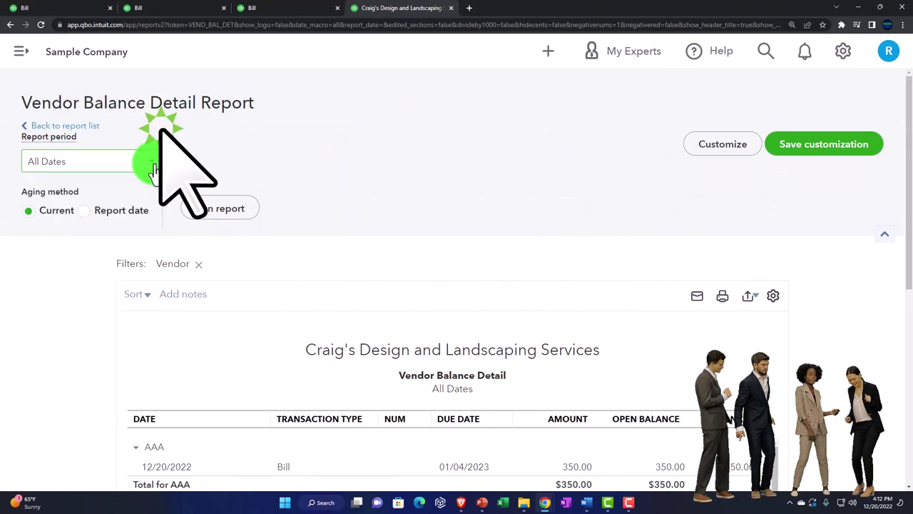
{"action": "scroll", "coordinate": [72, 277], "scroll_direction": "down", "scroll_amount": 1}
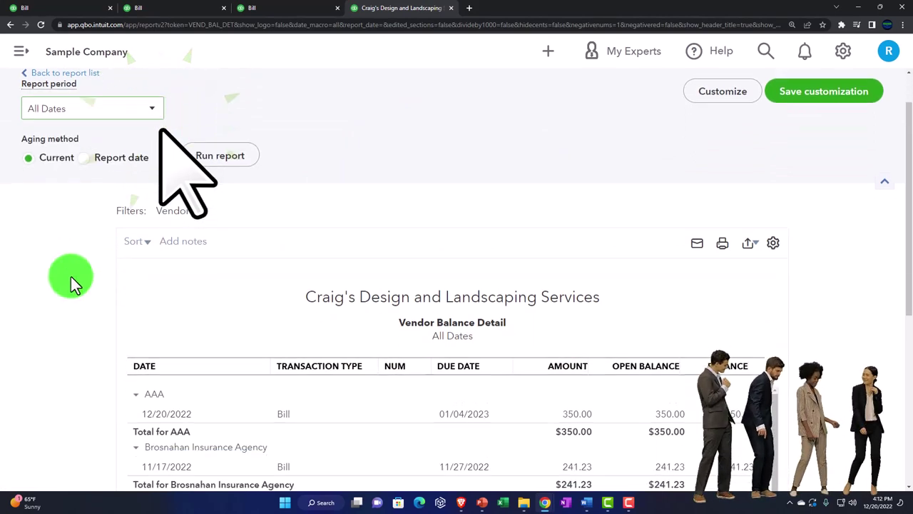
{"action": "scroll", "coordinate": [70, 276], "scroll_direction": "down", "scroll_amount": 2}
{"action": "scroll", "coordinate": [71, 276], "scroll_direction": "down", "scroll_amount": 1}
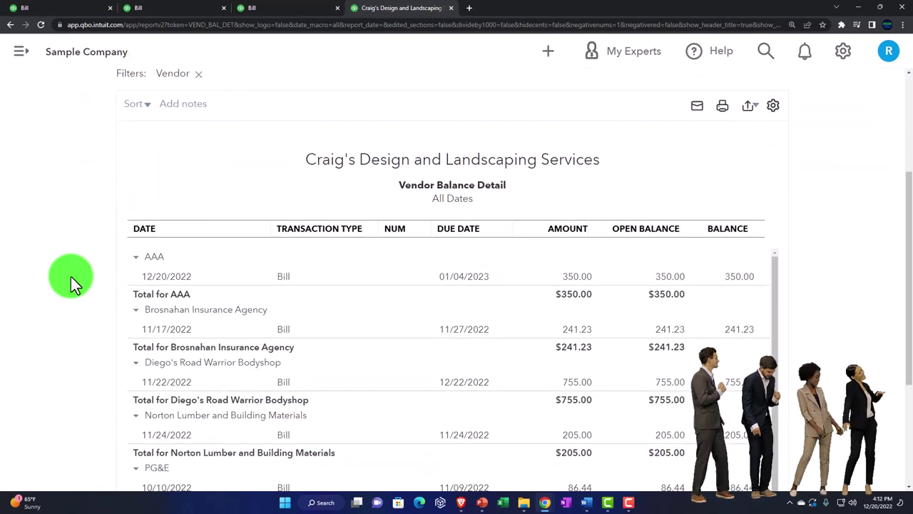
{"action": "scroll", "coordinate": [71, 276], "scroll_direction": "down", "scroll_amount": 1}
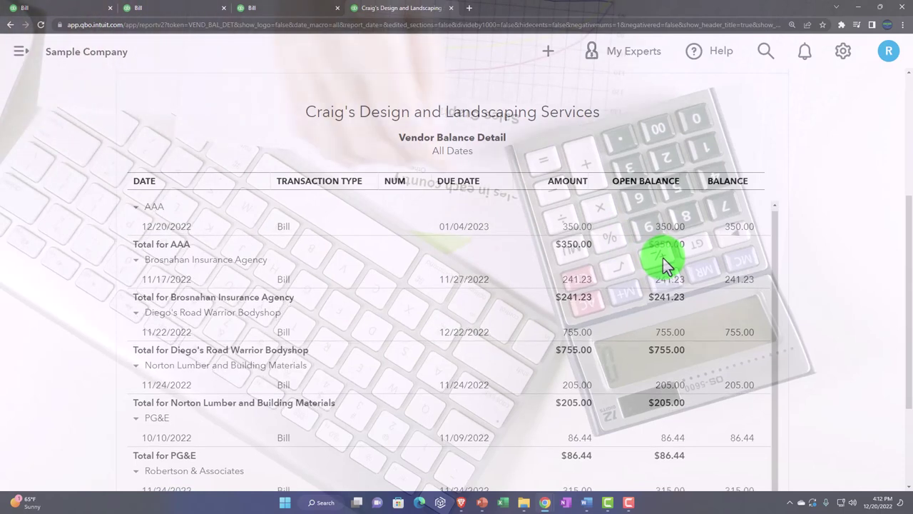
{"action": "scroll", "coordinate": [589, 302], "scroll_direction": "down", "scroll_amount": 3}
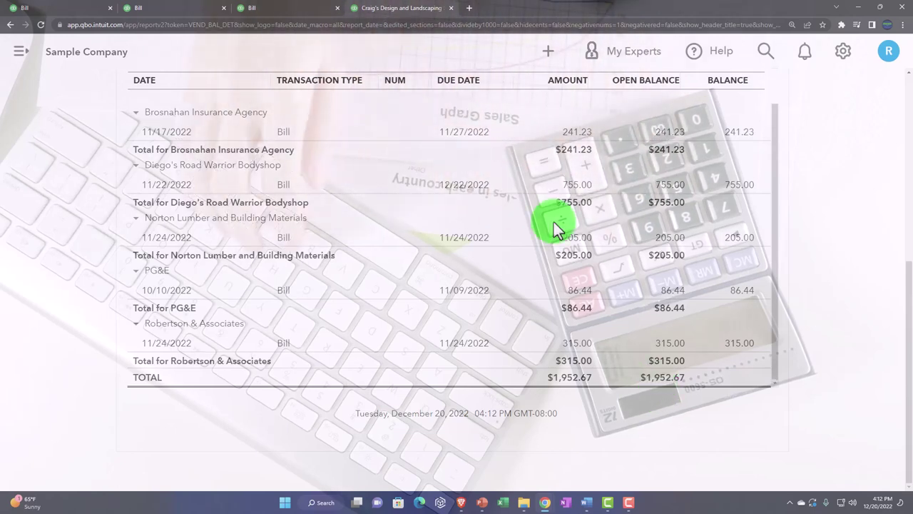
- Switch to the Balance Sheet browser tab to compare Accounts Payable (A/P) with the vendor balance total
{"action": "left_click", "coordinate": [160, 8]}
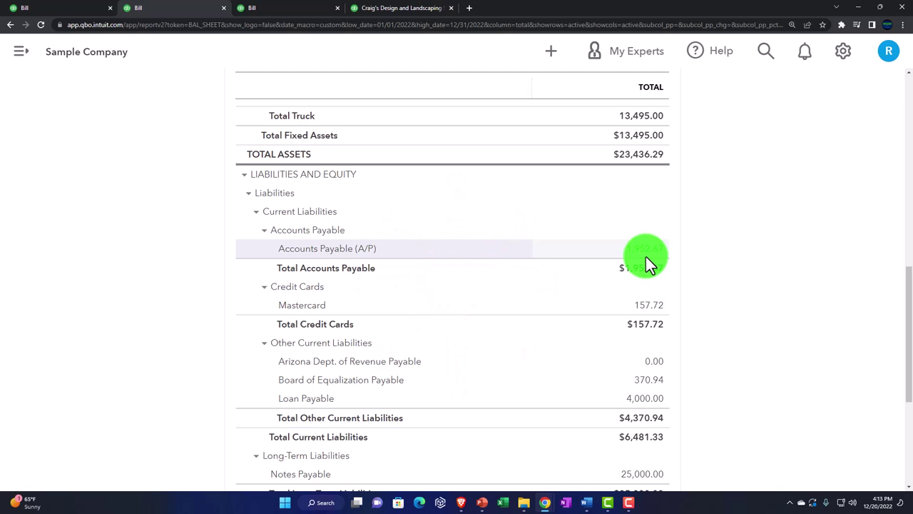
- Return to the first browser tab and open the Expense Transactions list with the navigation sidebar hidden
{"action": "left_click", "coordinate": [75, 12]}
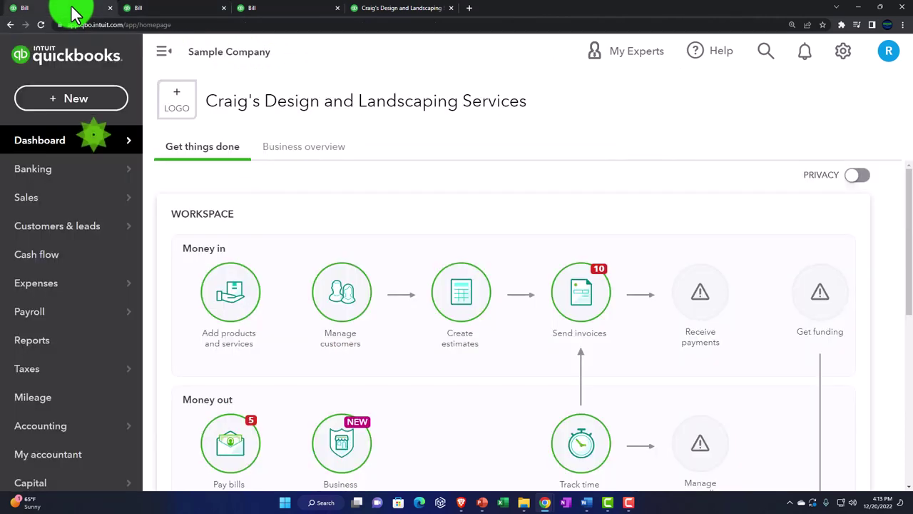
{"action": "key", "text": "ctrl+minus"}
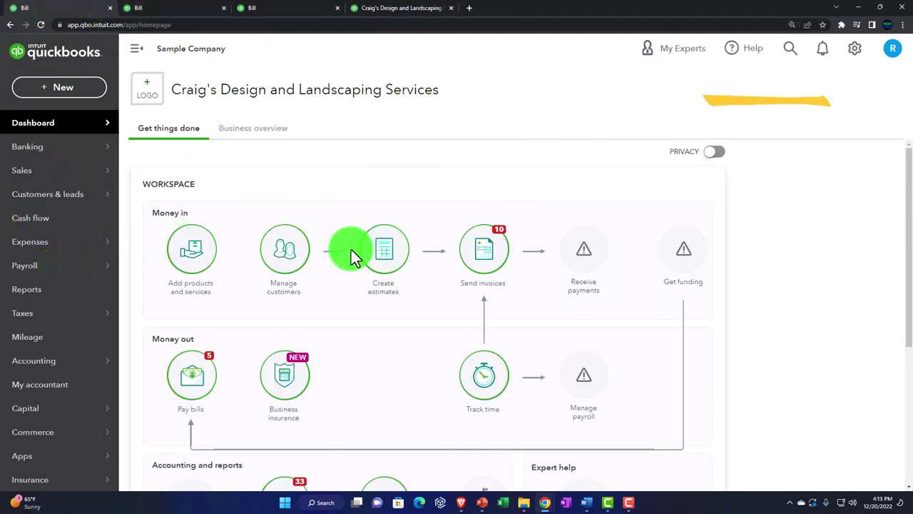
{"action": "mouse_move", "coordinate": [34, 250]}
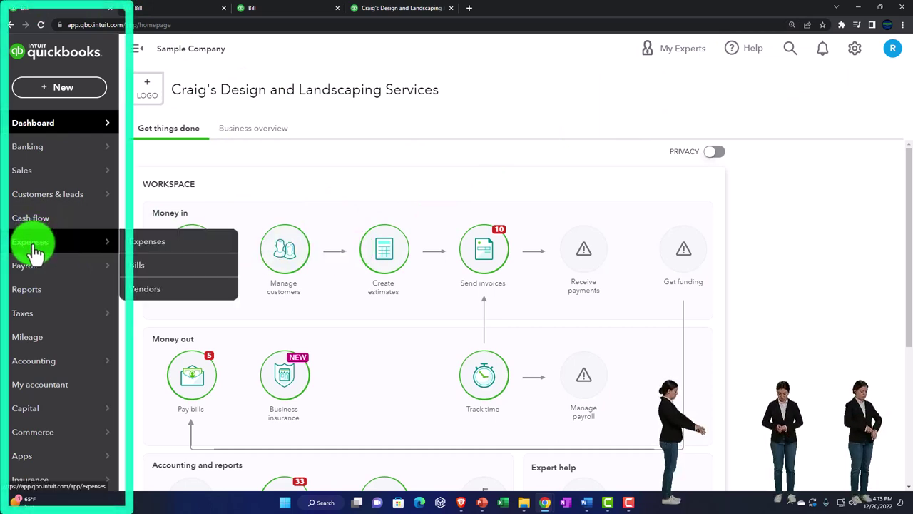
{"action": "left_click", "coordinate": [34, 250]}
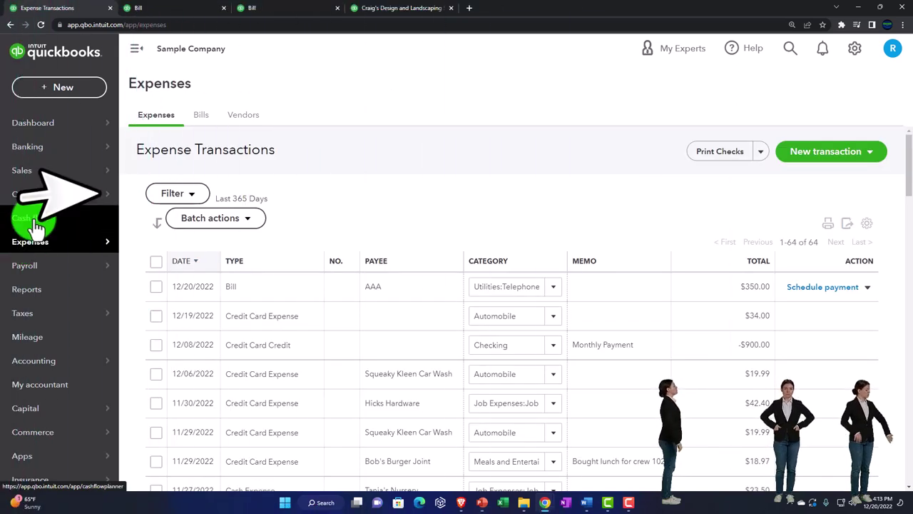
{"action": "mouse_move", "coordinate": [102, 194]}
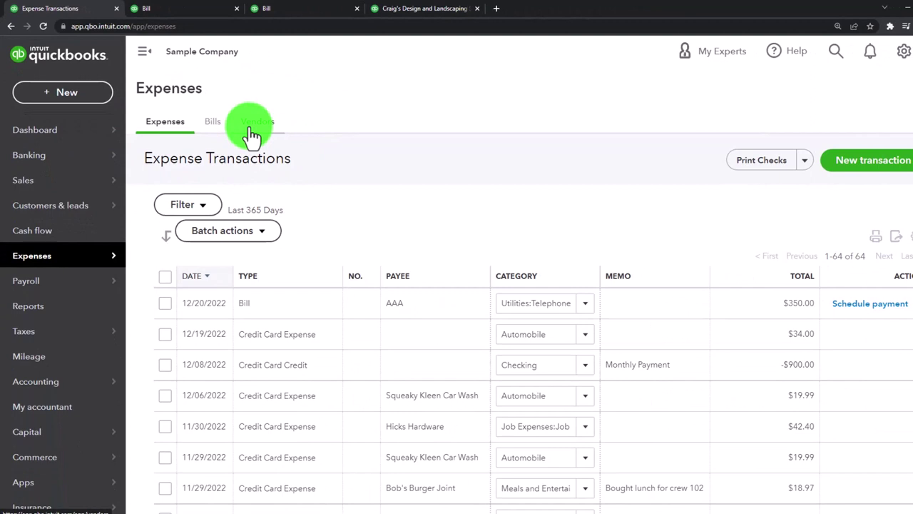
{"action": "left_click", "coordinate": [145, 57]}
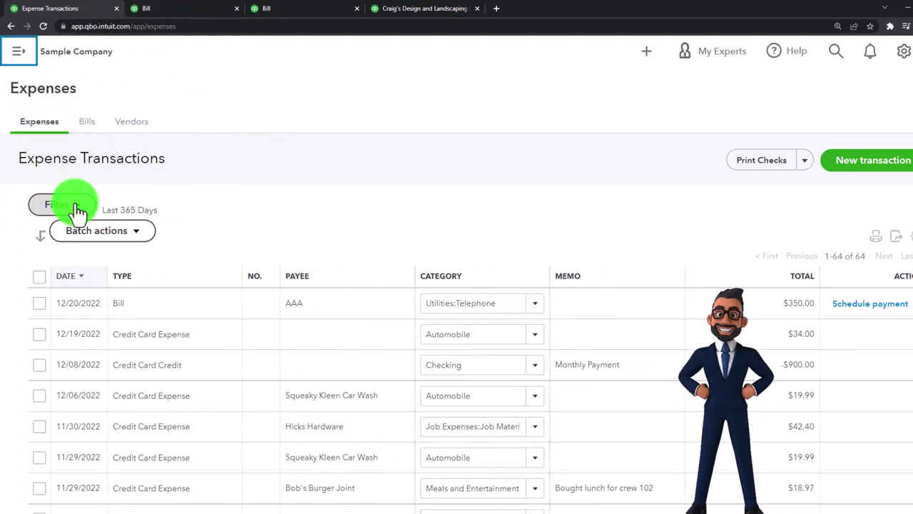
- Filter the expense transactions to type Bill with status Open for the Last 365 Days
{"action": "scroll", "coordinate": [145, 336], "scroll_direction": "down", "scroll_amount": 3}
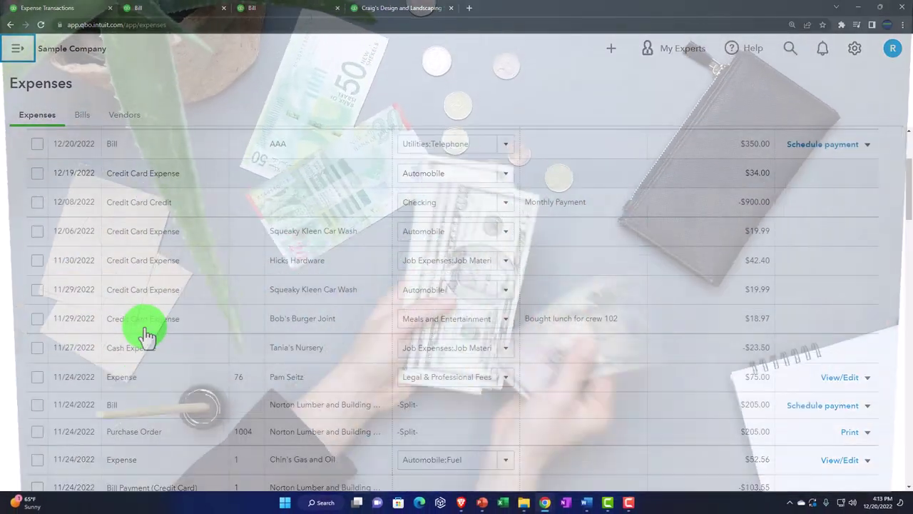
{"action": "scroll", "coordinate": [145, 335], "scroll_direction": "down", "scroll_amount": 2}
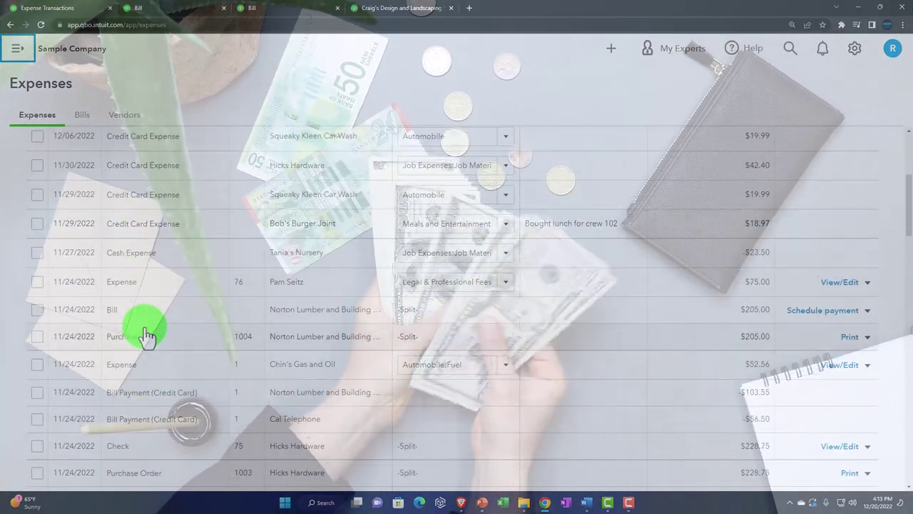
{"action": "scroll", "coordinate": [145, 335], "scroll_direction": "up", "scroll_amount": 5}
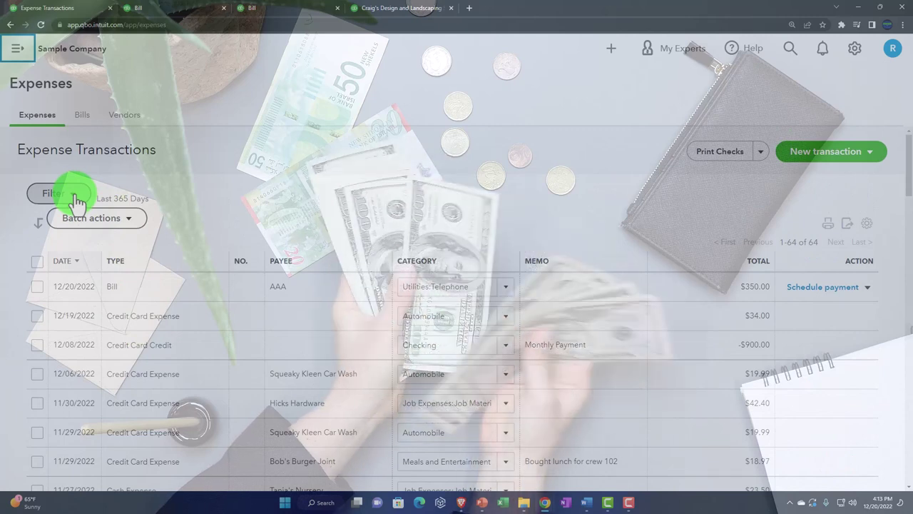
{"action": "left_click", "coordinate": [76, 199]}
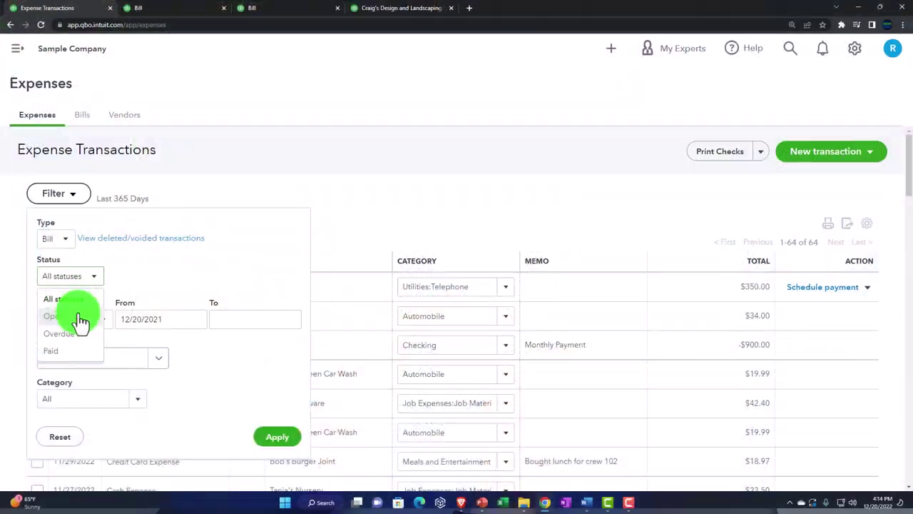
{"action": "left_click", "coordinate": [78, 316]}
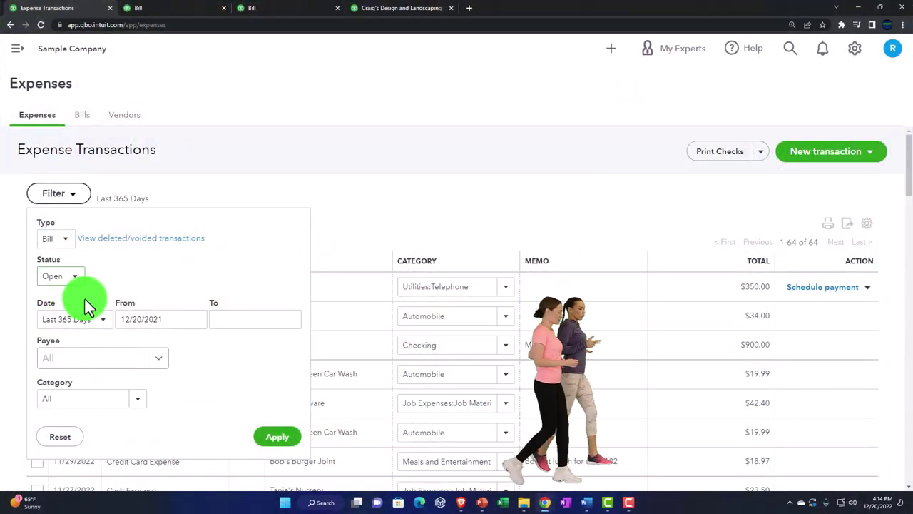
{"action": "left_click", "coordinate": [77, 283]}
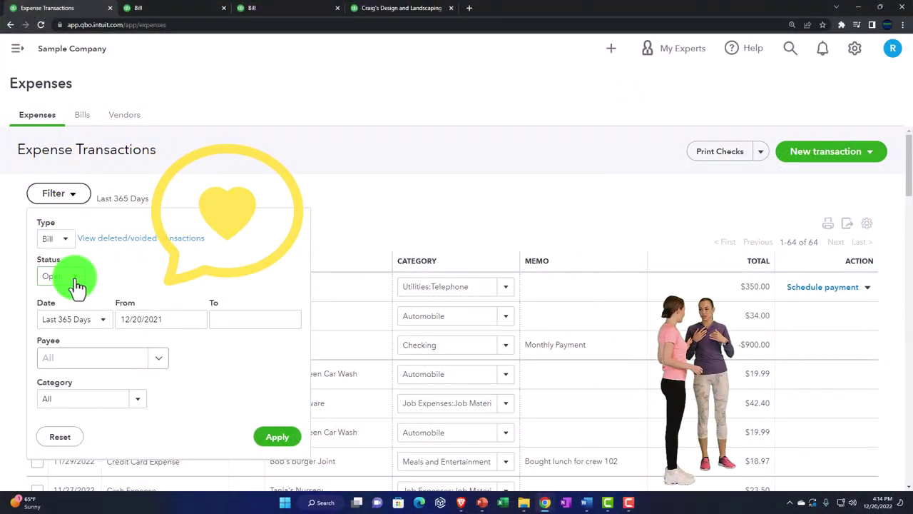
{"action": "left_click", "coordinate": [274, 440]}
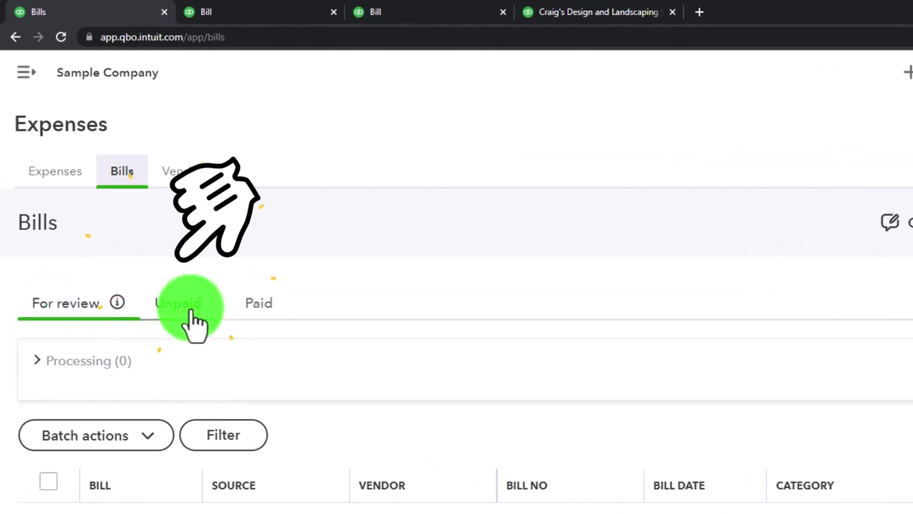
- Compare the Unpaid bills list with the filtered open bills in Expense Transactions, including due dates and the AAA bill
{"action": "left_click", "coordinate": [192, 313]}
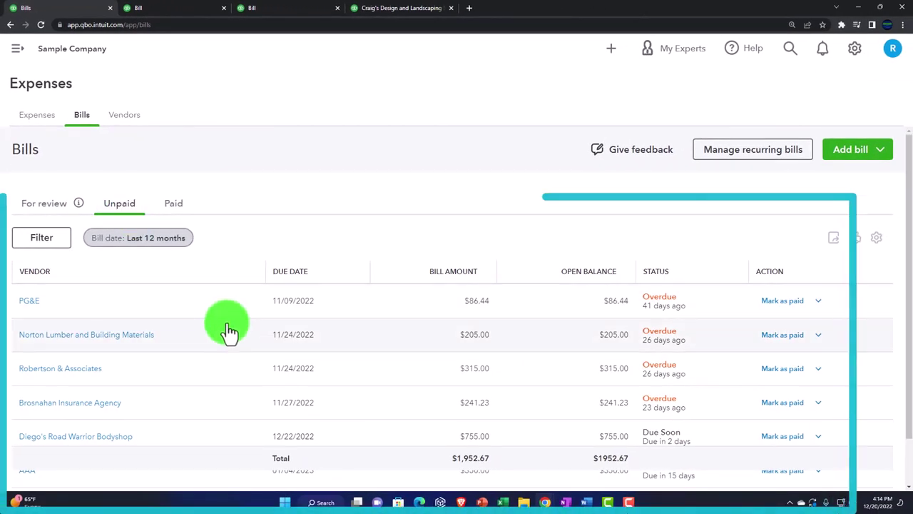
{"action": "left_click", "coordinate": [44, 116]}
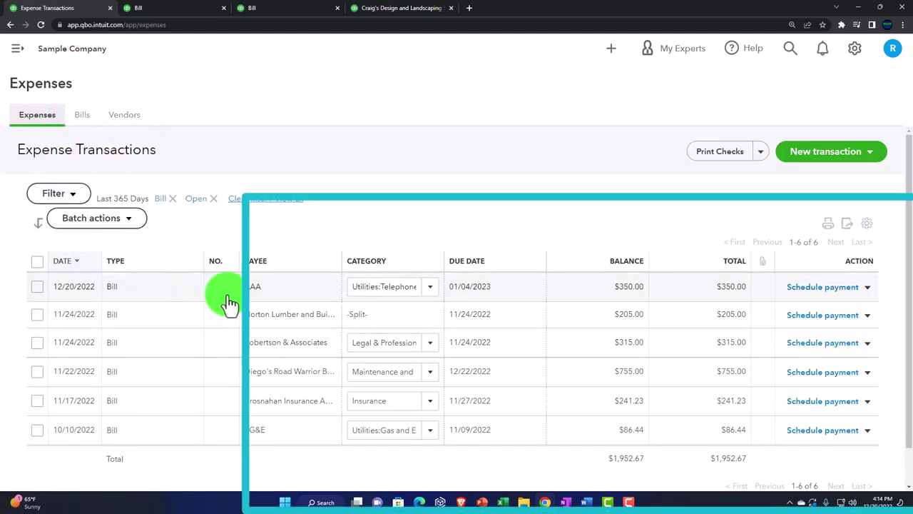
{"action": "left_click", "coordinate": [84, 118]}
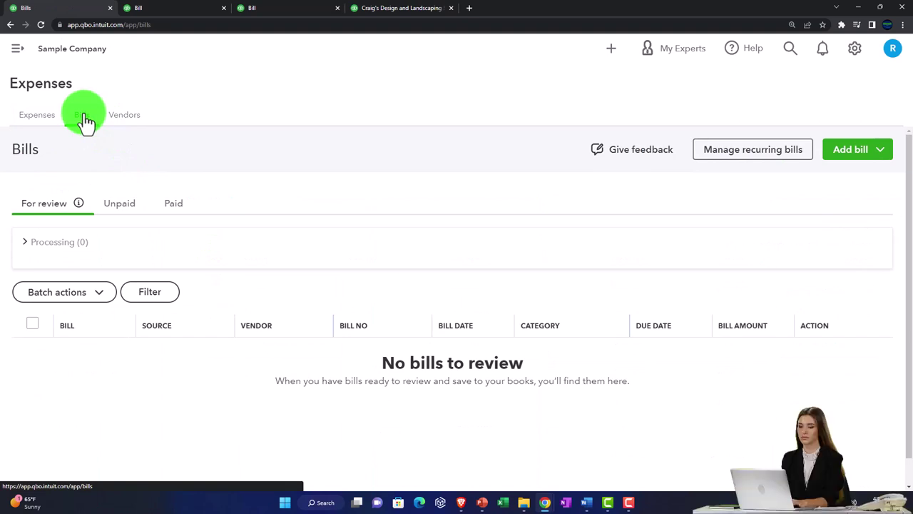
{"action": "left_click", "coordinate": [126, 207]}
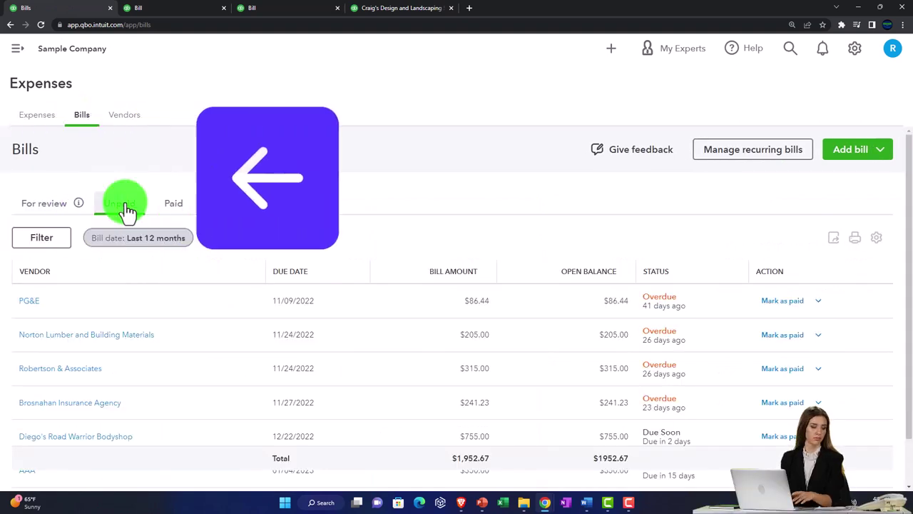
{"action": "scroll", "coordinate": [112, 334], "scroll_direction": "down", "scroll_amount": 2}
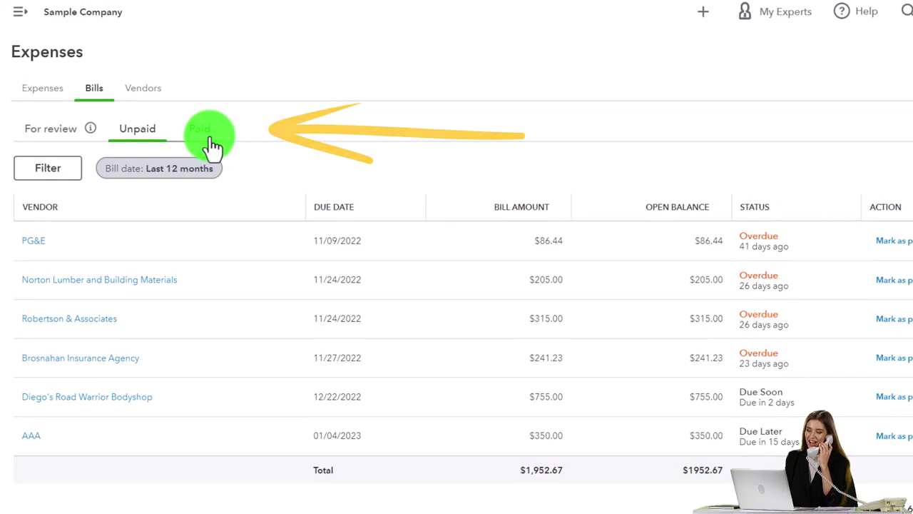
- Open the Vendors list and restrict it to vendors with open bills in the last 365 days
{"action": "left_click", "coordinate": [143, 88]}
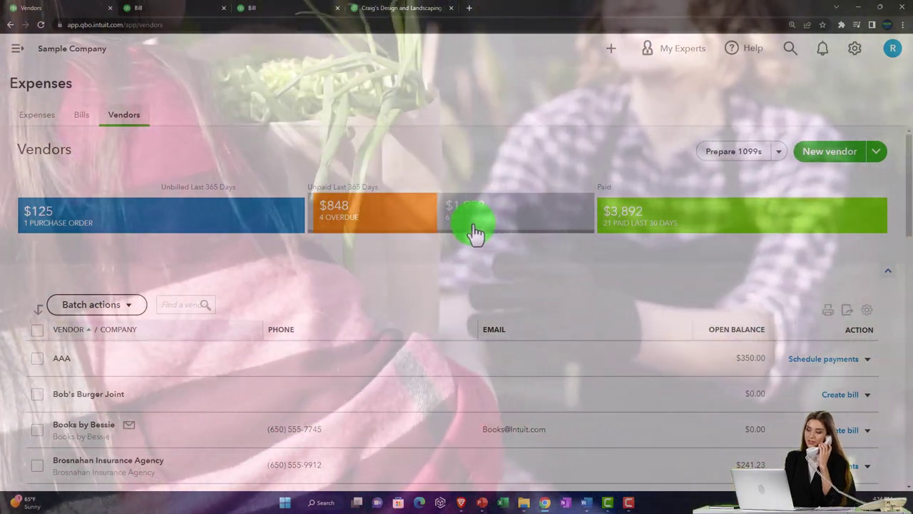
{"action": "left_click", "coordinate": [474, 234]}
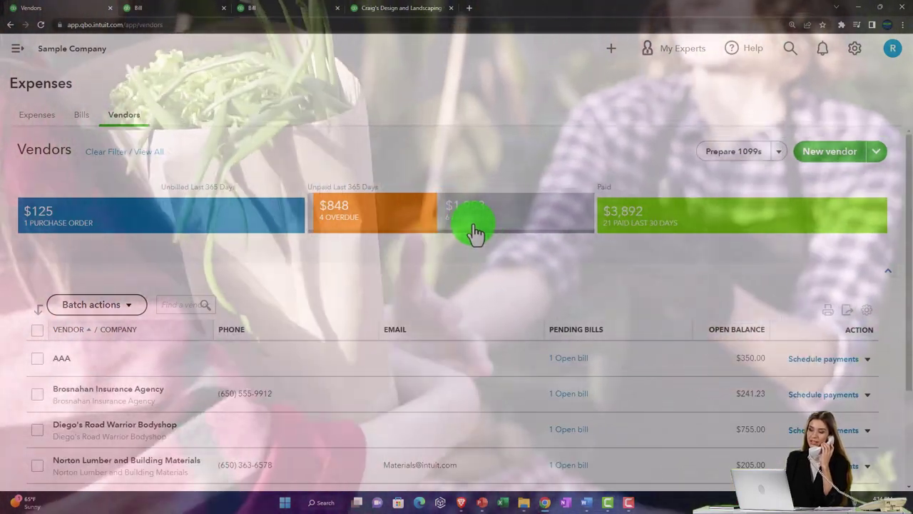
{"action": "scroll", "coordinate": [387, 309], "scroll_direction": "down", "scroll_amount": 2}
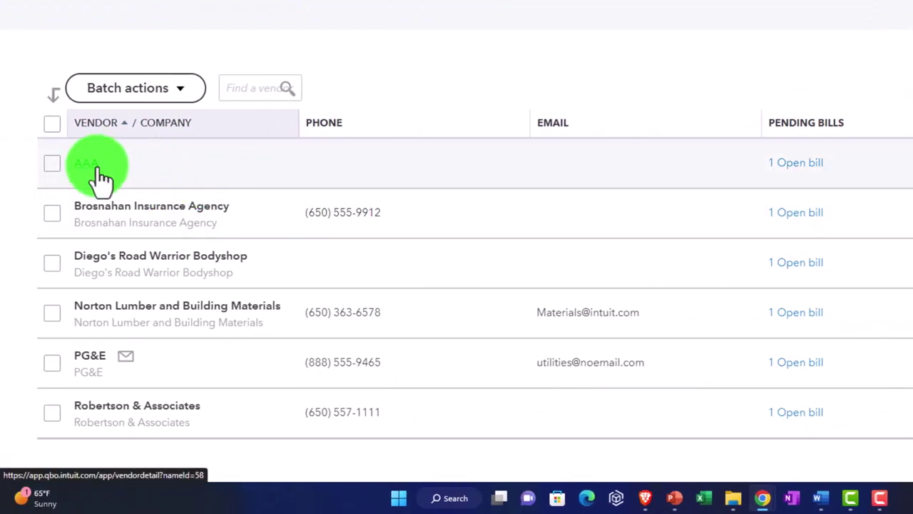
- Open vendor AAA's transaction list, reveal the vendor list beside it, and return to the Vendors overview
{"action": "left_click", "coordinate": [97, 168]}
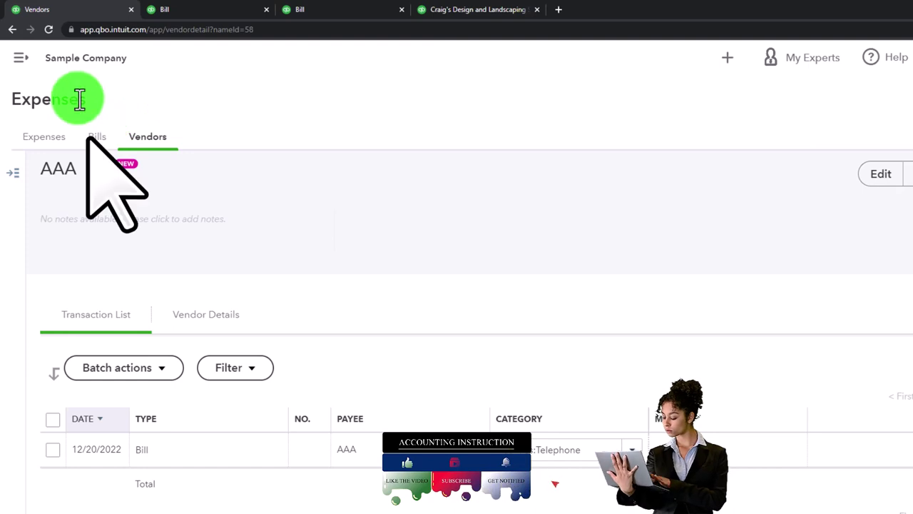
{"action": "left_click", "coordinate": [22, 65]}
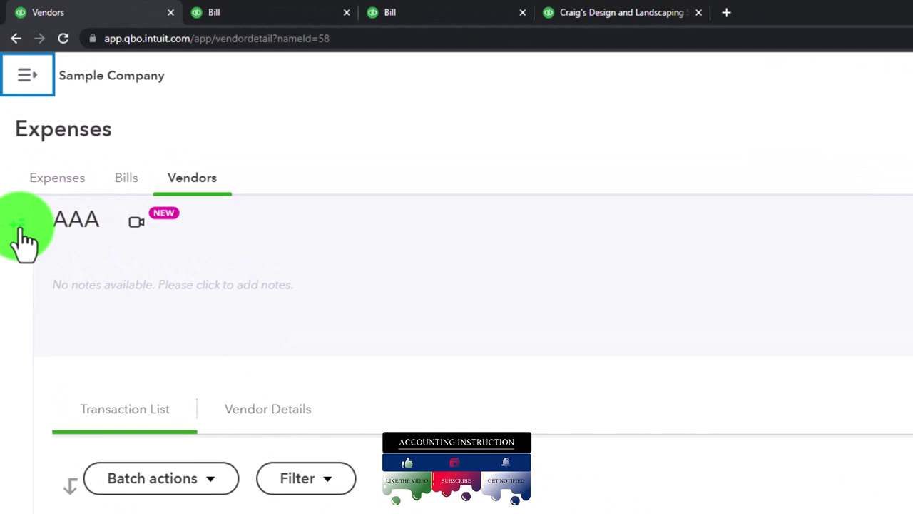
{"action": "left_click", "coordinate": [21, 229]}
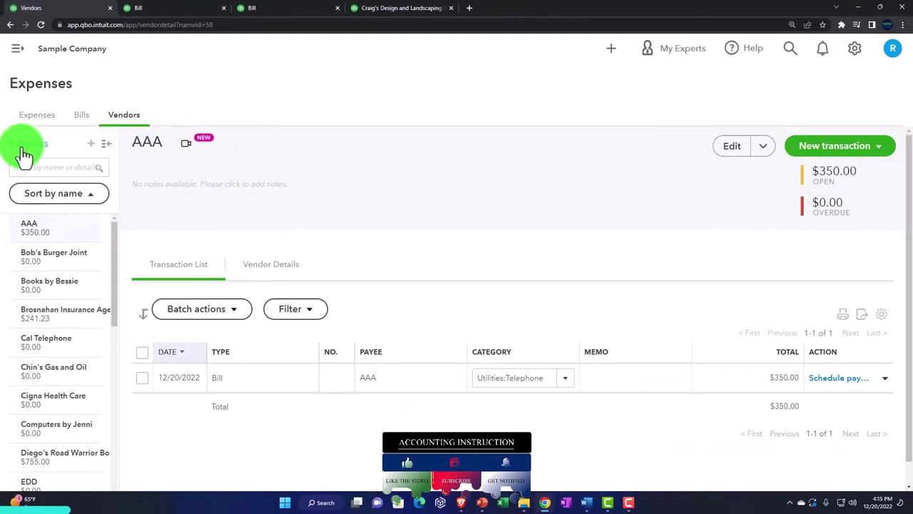
{"action": "left_click", "coordinate": [24, 150]}
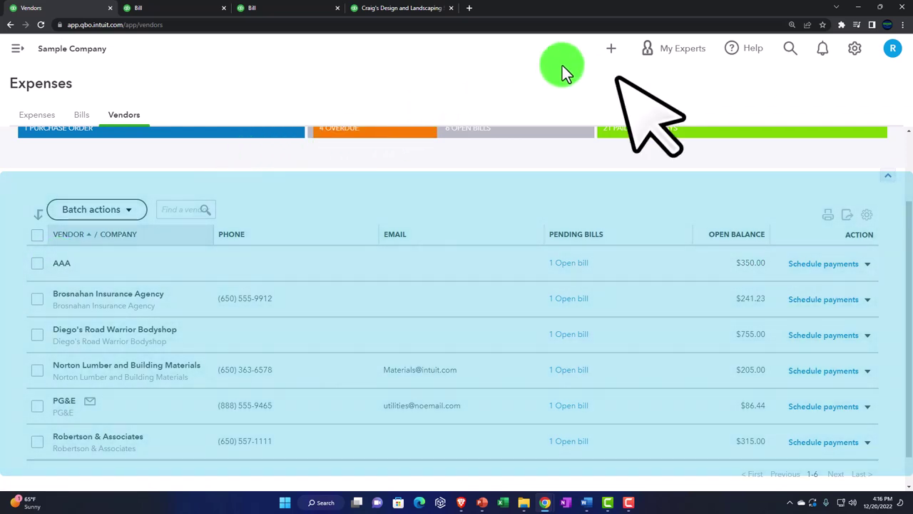
- Review the vendor forms available for creation, and open AAA's Make payment form and close it without saving
{"action": "left_click", "coordinate": [607, 56]}
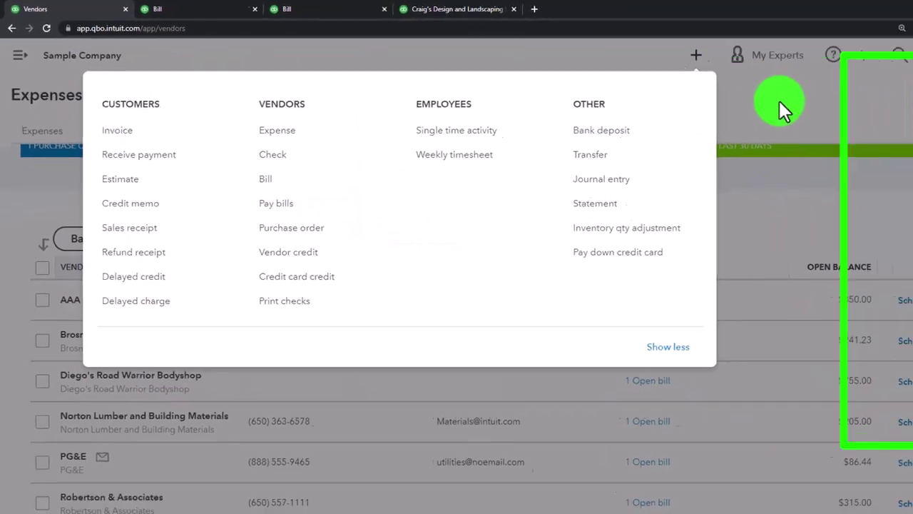
{"action": "left_click", "coordinate": [779, 102]}
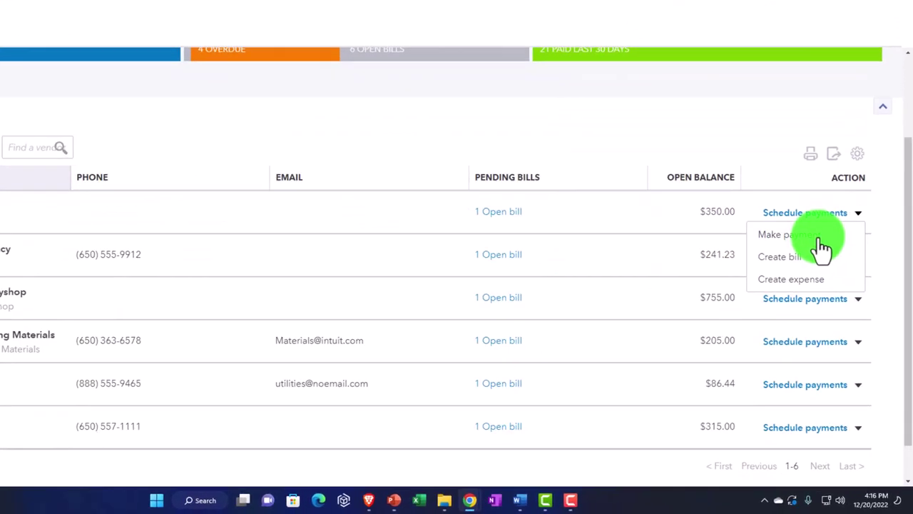
{"action": "left_click", "coordinate": [844, 285]}
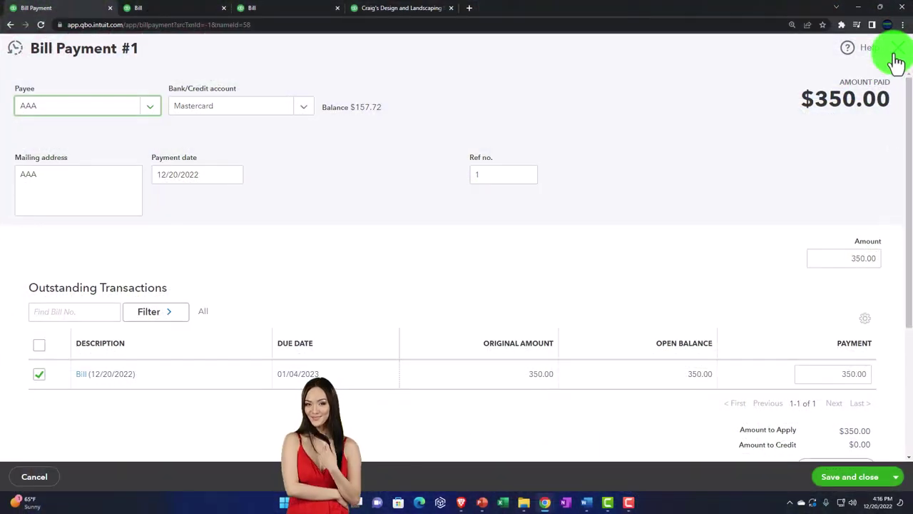
{"action": "left_click", "coordinate": [896, 55]}
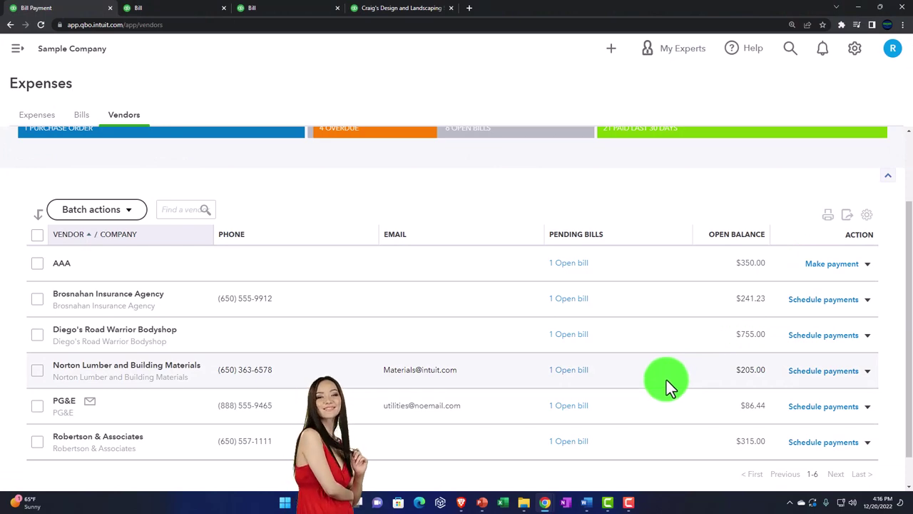
- Revisit Expense Transactions and the Unpaid bills list to examine the payment actions offered for each open bill
{"action": "scroll", "coordinate": [666, 379], "scroll_direction": "up", "scroll_amount": 2}
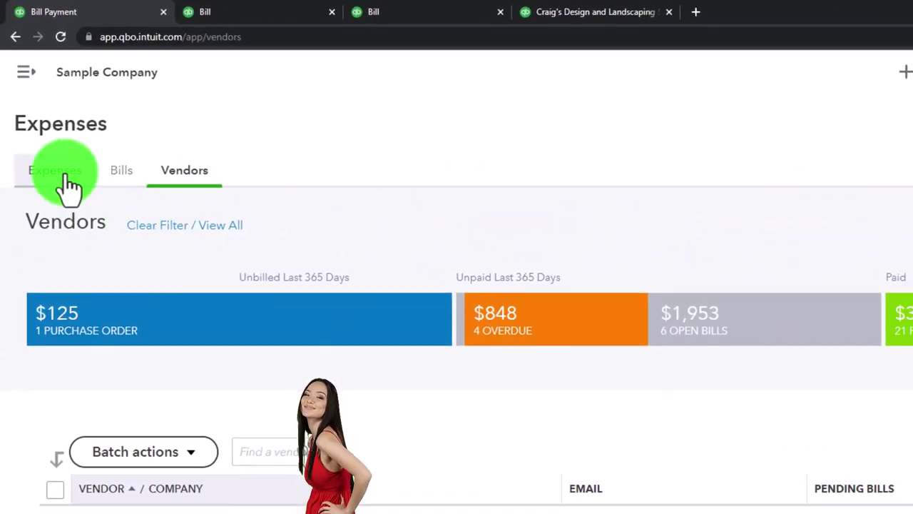
{"action": "left_click", "coordinate": [64, 175]}
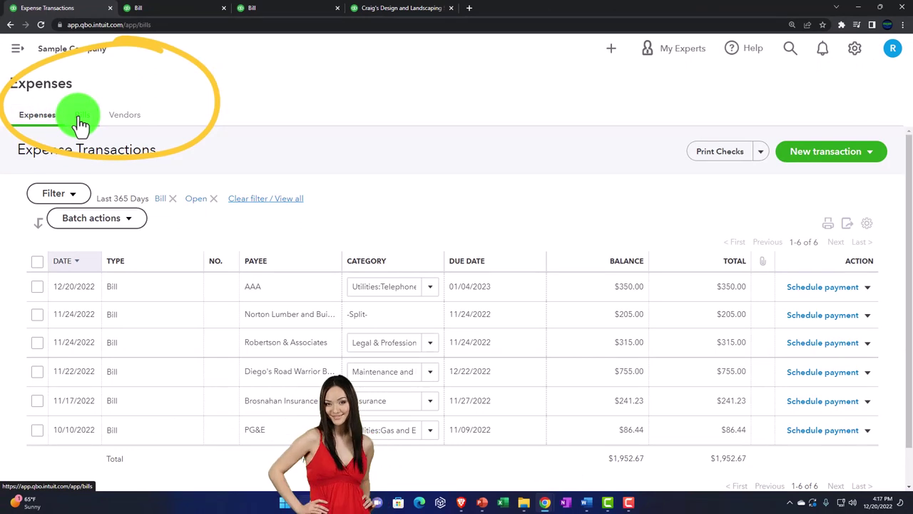
{"action": "left_click", "coordinate": [81, 122]}
{"action": "left_click", "coordinate": [125, 206]}
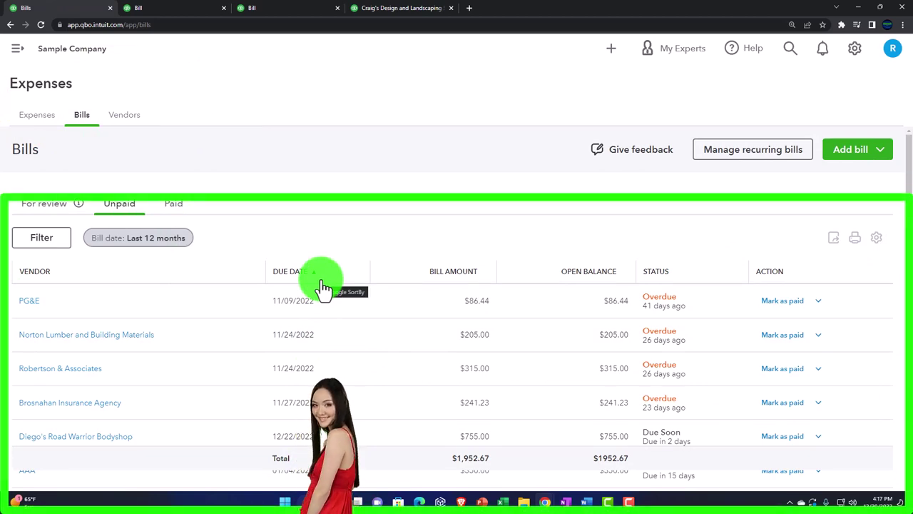
{"action": "scroll", "coordinate": [324, 285], "scroll_direction": "down", "scroll_amount": 1}
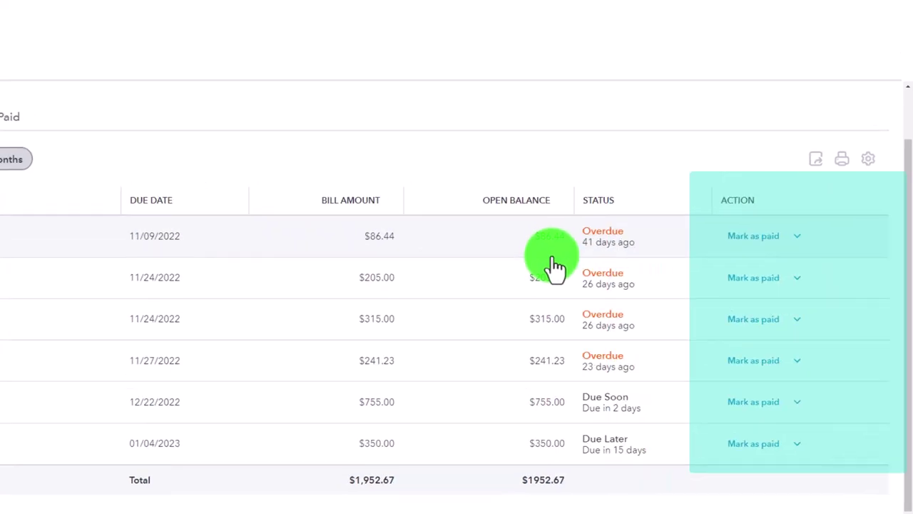
- Open the Pay Bills form and set the payment account to Checking
{"action": "left_click", "coordinate": [761, 68]}
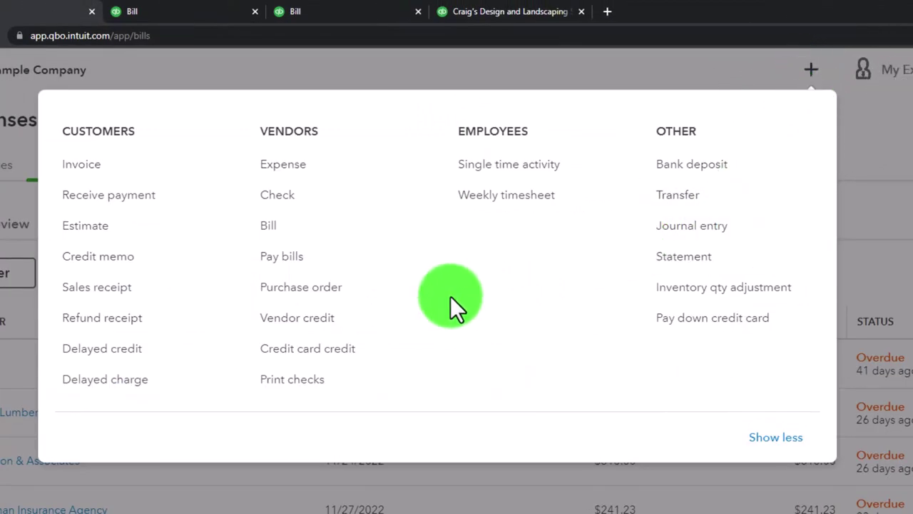
{"action": "left_click", "coordinate": [309, 263]}
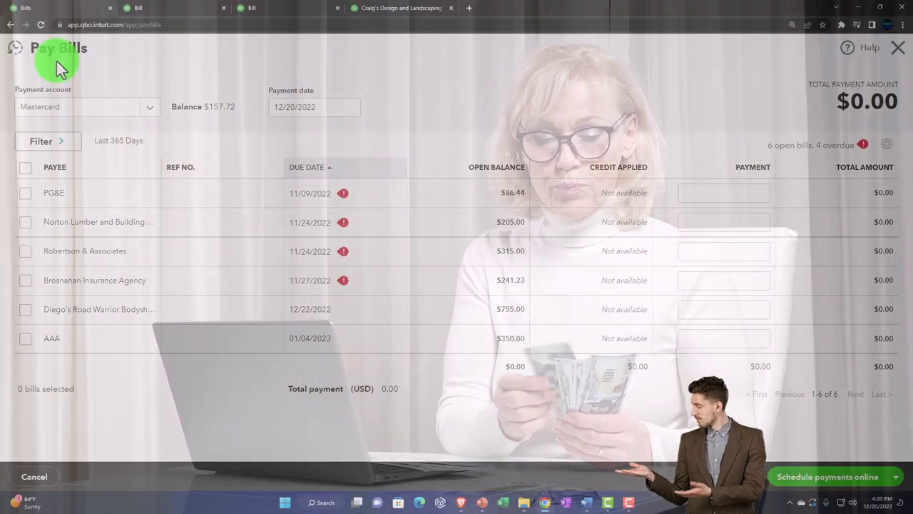
{"action": "left_click", "coordinate": [151, 109]}
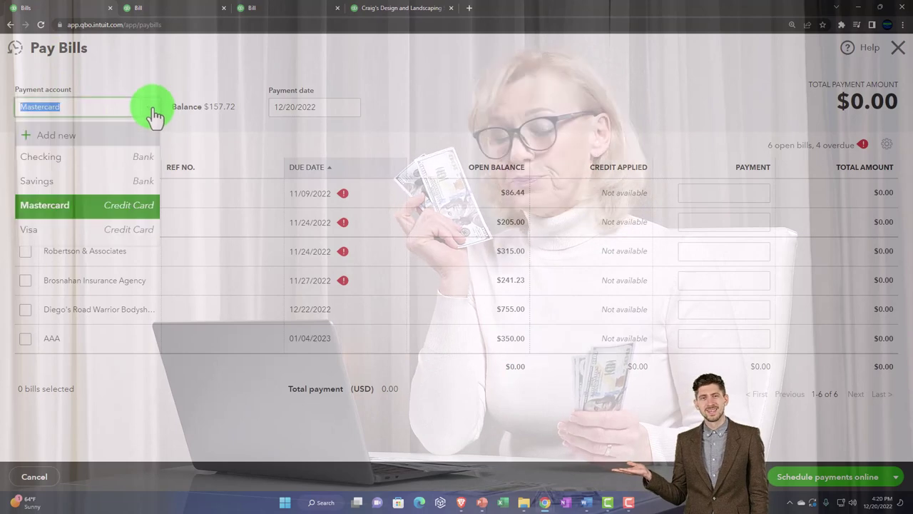
{"action": "left_click", "coordinate": [77, 160]}
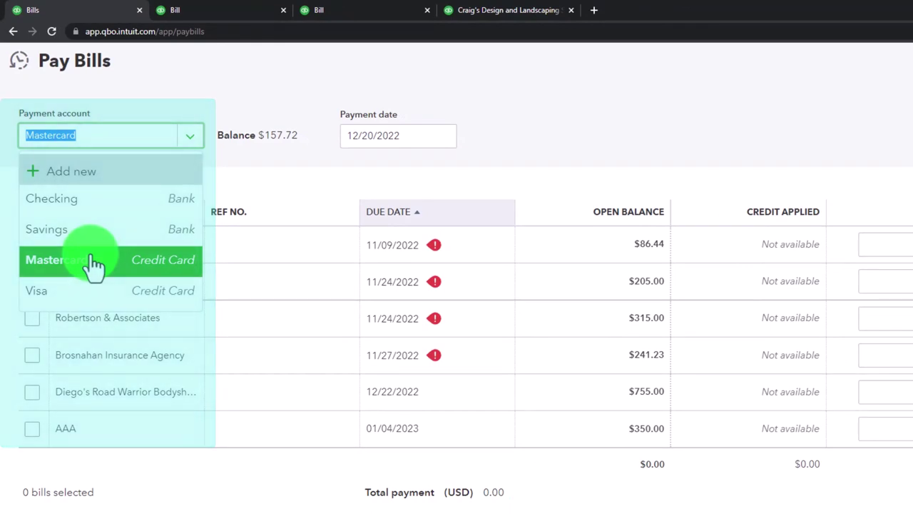
{"action": "left_click", "coordinate": [78, 203]}
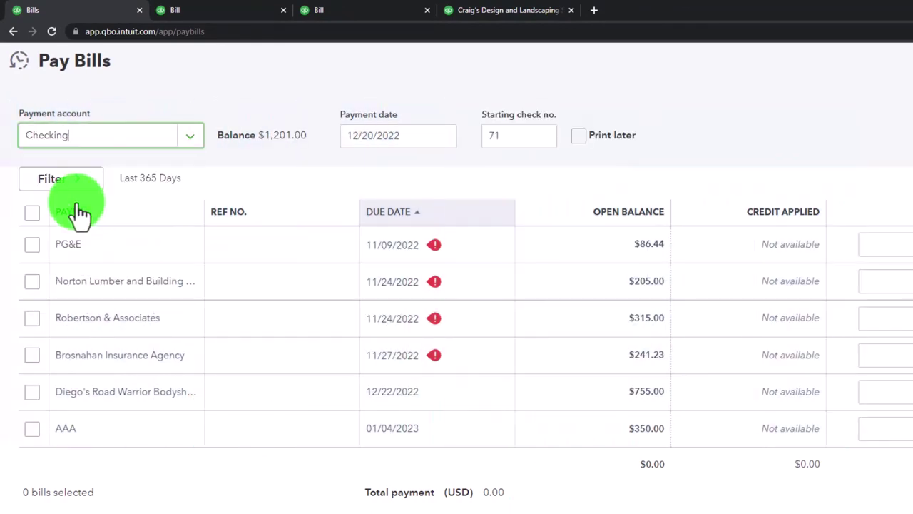
- Keep the payment date of 12/20/2022 and clear the starting check number
{"action": "key", "text": "Tab"}
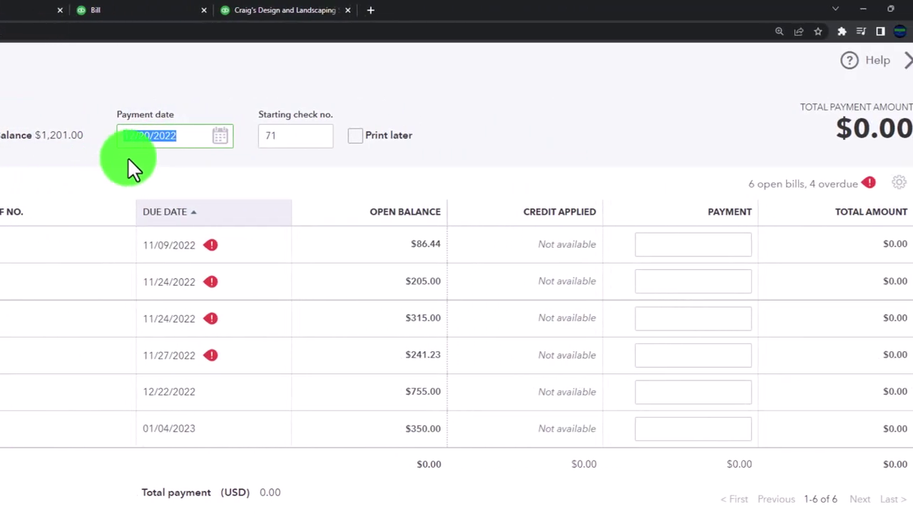
{"action": "key", "text": "Tab"}
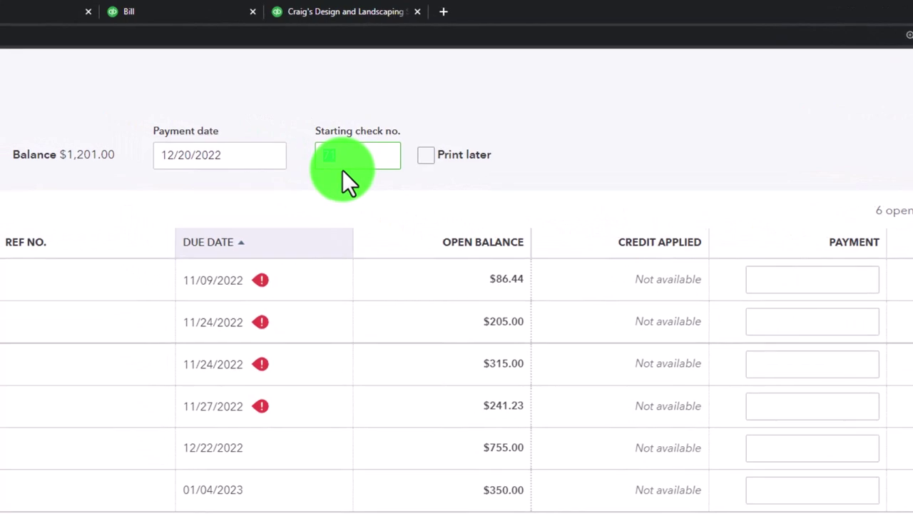
{"action": "left_click", "coordinate": [342, 169]}
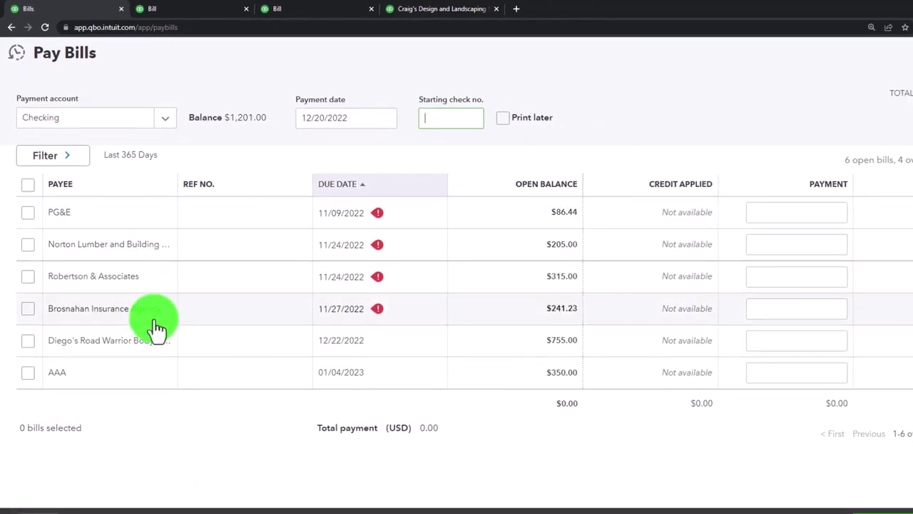
- Select the AAA and Diego's Road Warrior Bodyshop bills, set Diego's payment to 500.00, and save and close the bill payments
{"action": "left_click", "coordinate": [29, 373]}
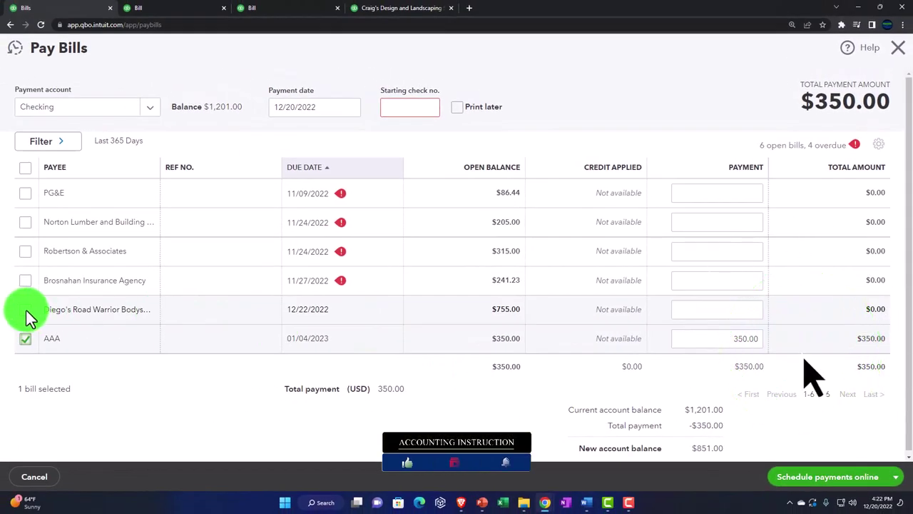
{"action": "left_click", "coordinate": [26, 310]}
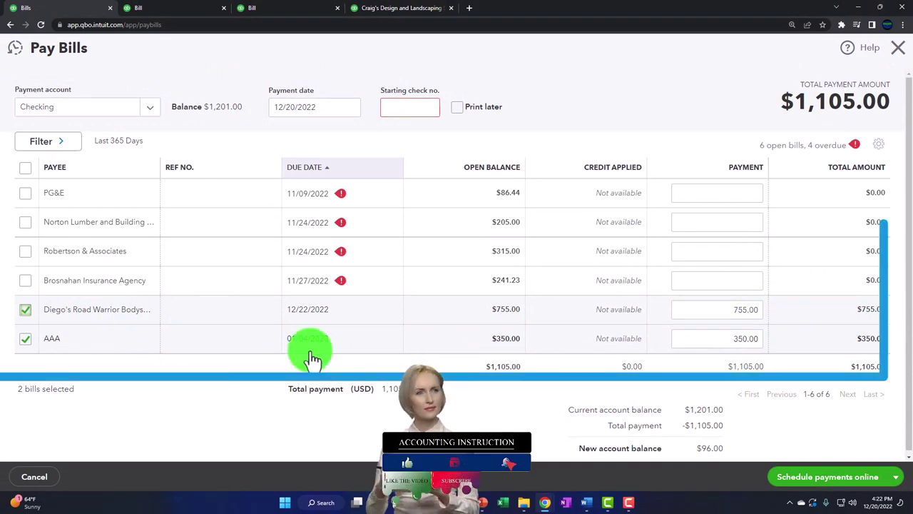
{"action": "left_click", "coordinate": [711, 312]}
{"action": "left_click_drag", "start_coordinate": [711, 312], "coordinate": [758, 307]}
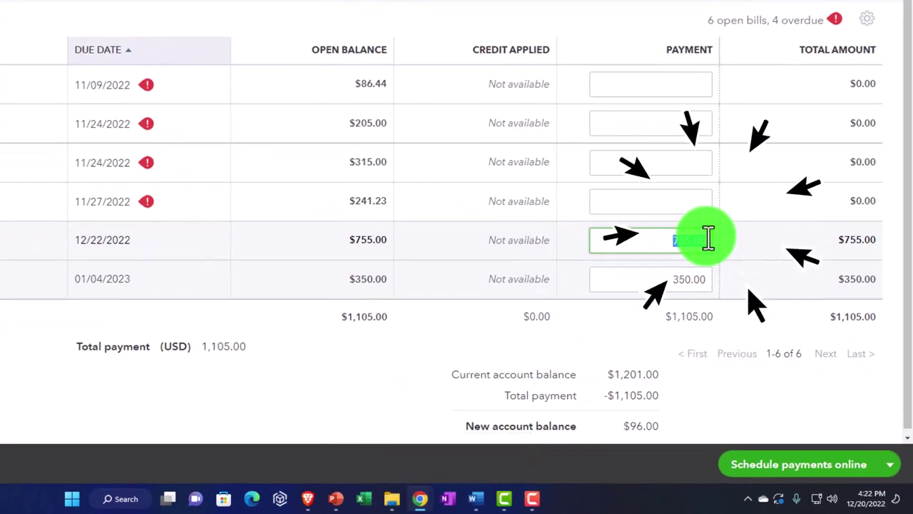
{"action": "key", "text": "BackSpace"}
{"action": "type", "text": "500.00"}
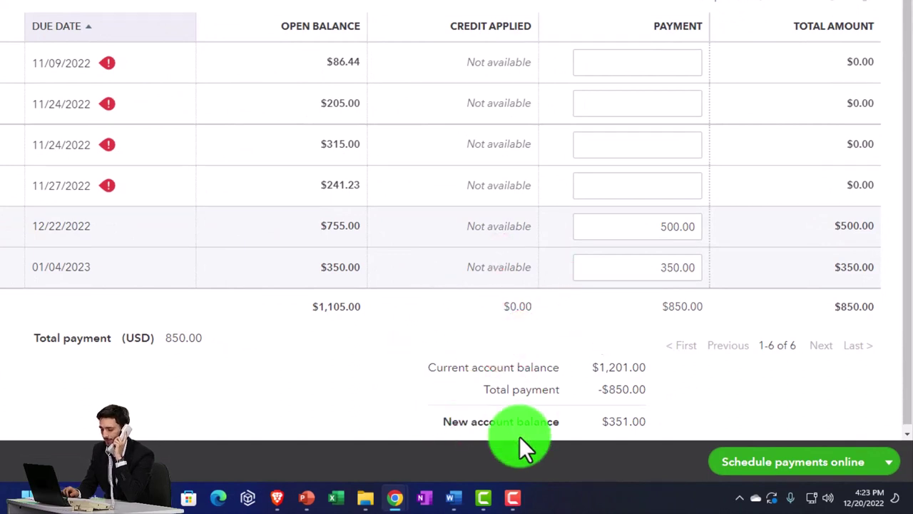
{"action": "left_click", "coordinate": [890, 467]}
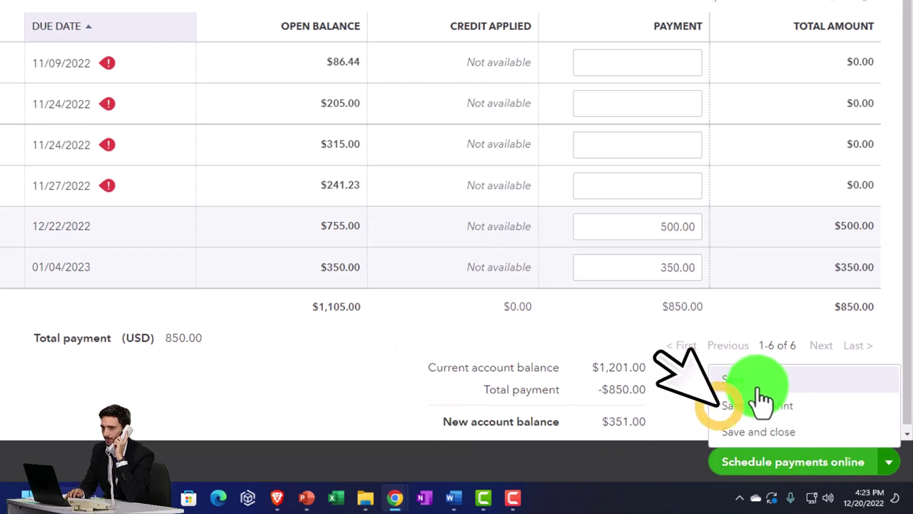
{"action": "left_click", "coordinate": [758, 431]}
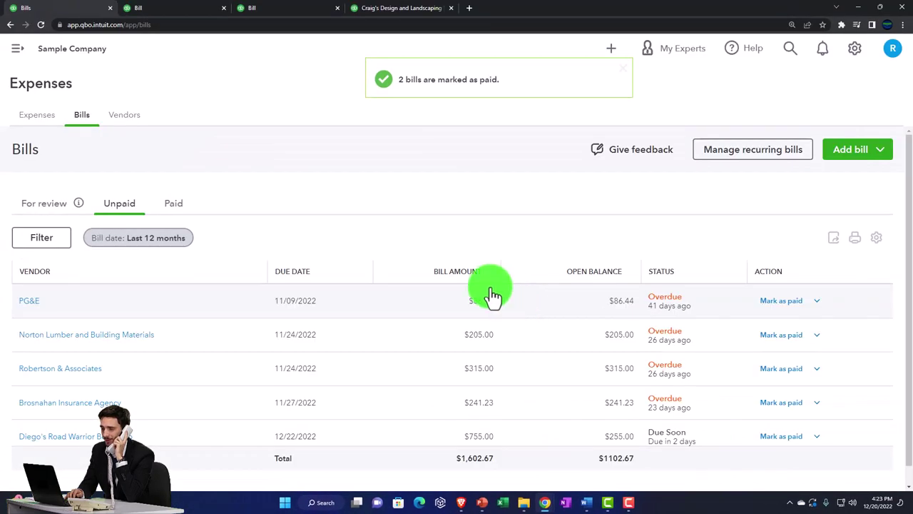
- Rerun the Balance Sheet for 01/01/2022 to 12/31/2022 and examine the Checking balance under Bank Accounts
{"action": "left_click", "coordinate": [193, 13]}
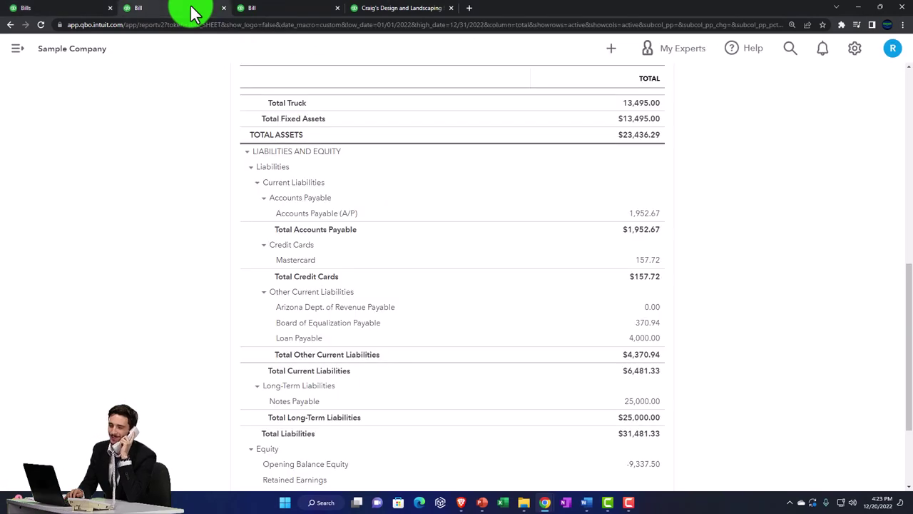
{"action": "scroll", "coordinate": [213, 208], "scroll_direction": "up", "scroll_amount": 8}
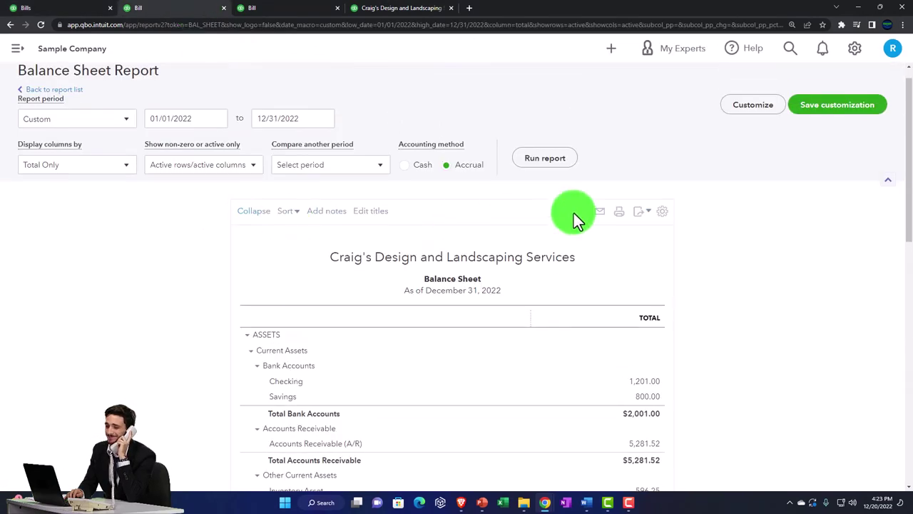
{"action": "left_click", "coordinate": [549, 158]}
{"action": "scroll", "coordinate": [235, 282], "scroll_direction": "down", "scroll_amount": 2}
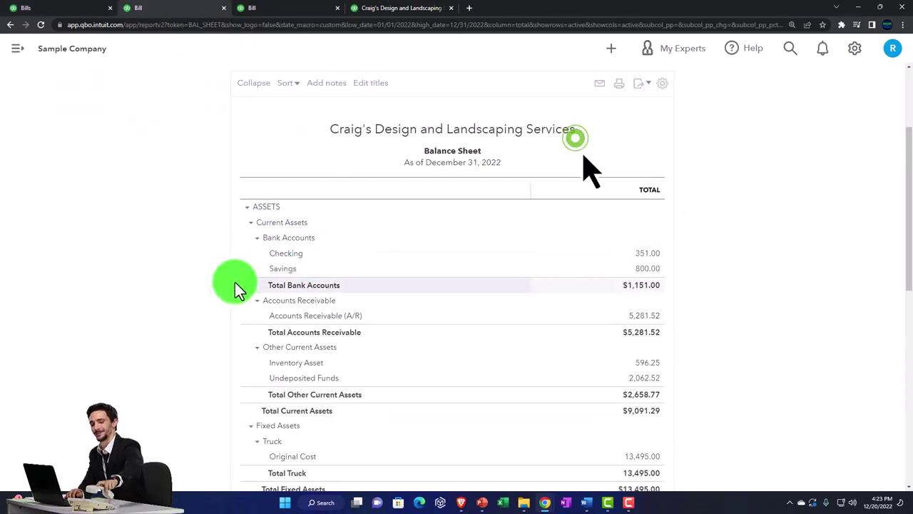
{"action": "key", "text": "ctrl+plus"}
{"action": "key", "text": "ctrl+plus"}
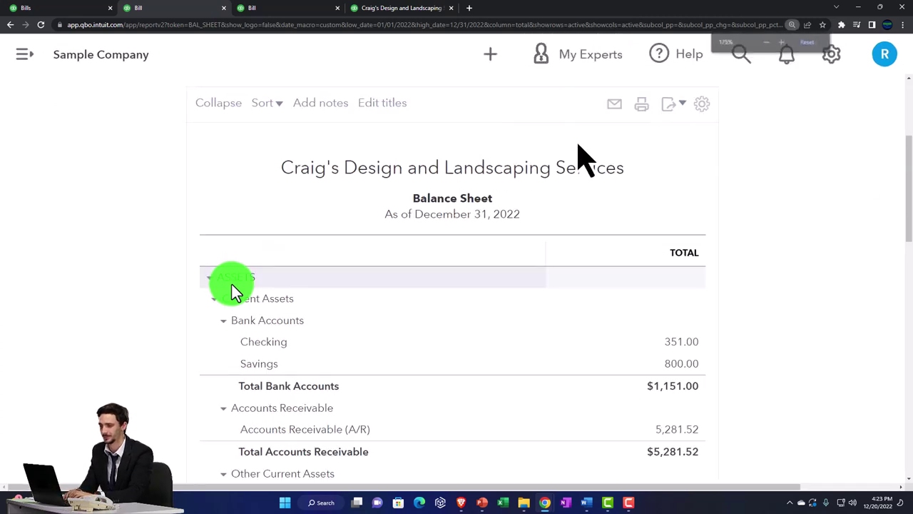
{"action": "scroll", "coordinate": [231, 283], "scroll_direction": "down", "scroll_amount": 1}
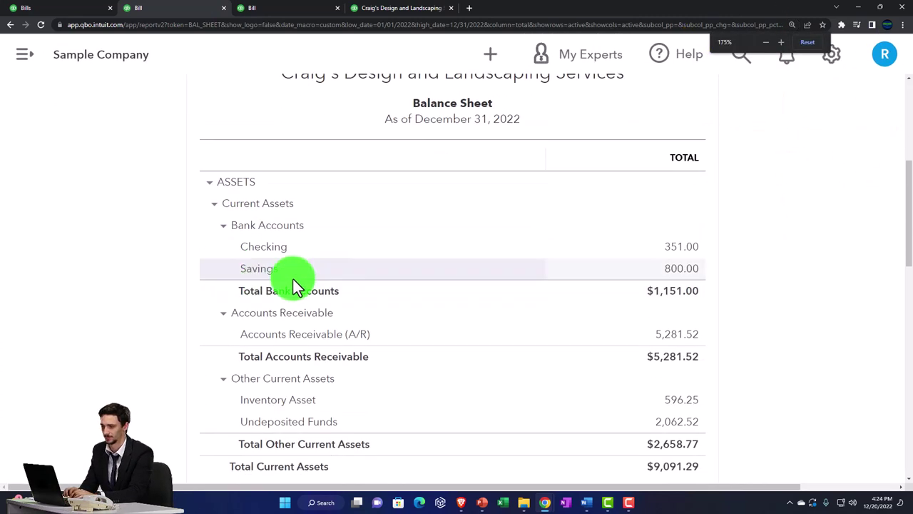
- Open the transaction detail behind the Checking balance and locate the 12/20/2022 bill payments to AAA and Diego's Road Warrior Bodyshop
{"action": "left_click", "coordinate": [675, 248]}
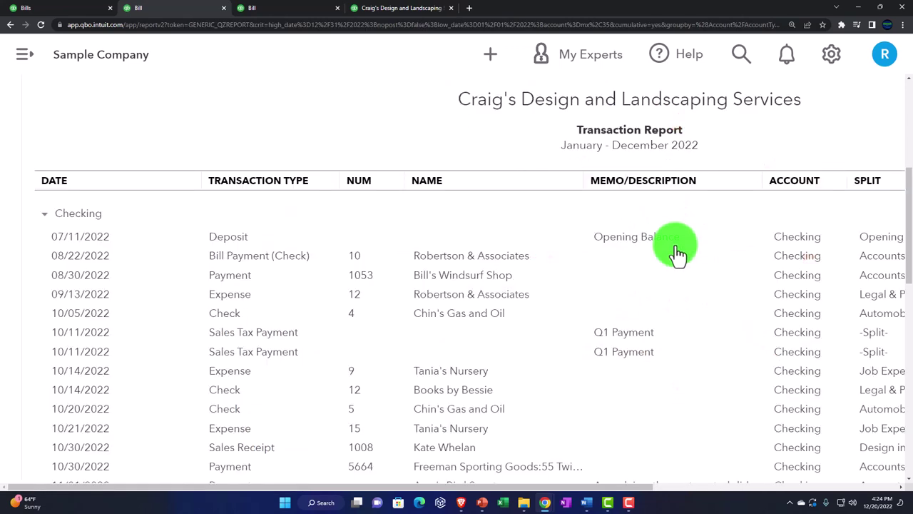
{"action": "key", "text": "ctrl+minus"}
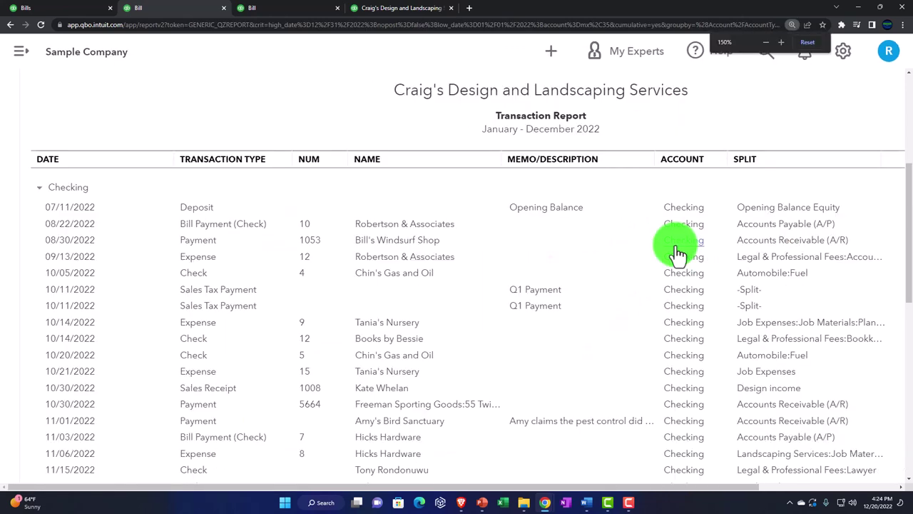
{"action": "scroll", "coordinate": [688, 257], "scroll_direction": "down", "scroll_amount": 2}
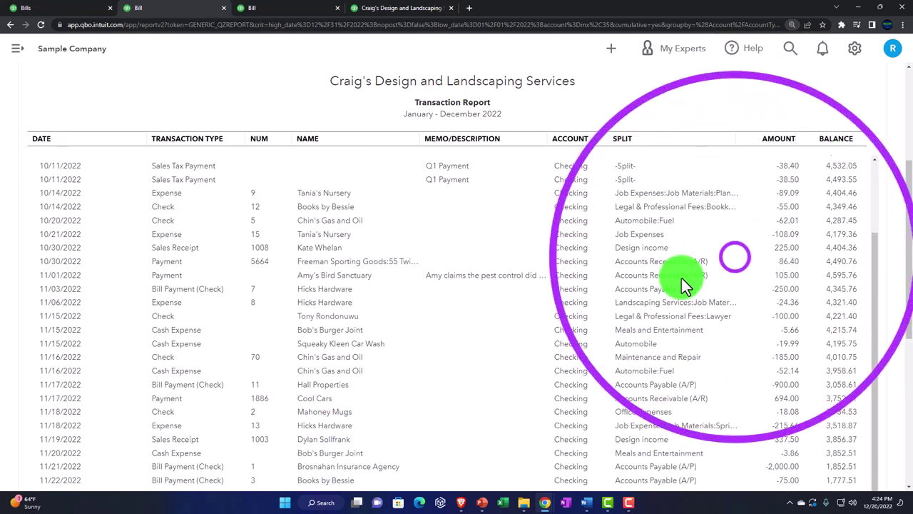
{"action": "scroll", "coordinate": [542, 356], "scroll_direction": "down", "scroll_amount": 6}
{"action": "scroll", "coordinate": [534, 361], "scroll_direction": "down", "scroll_amount": 1}
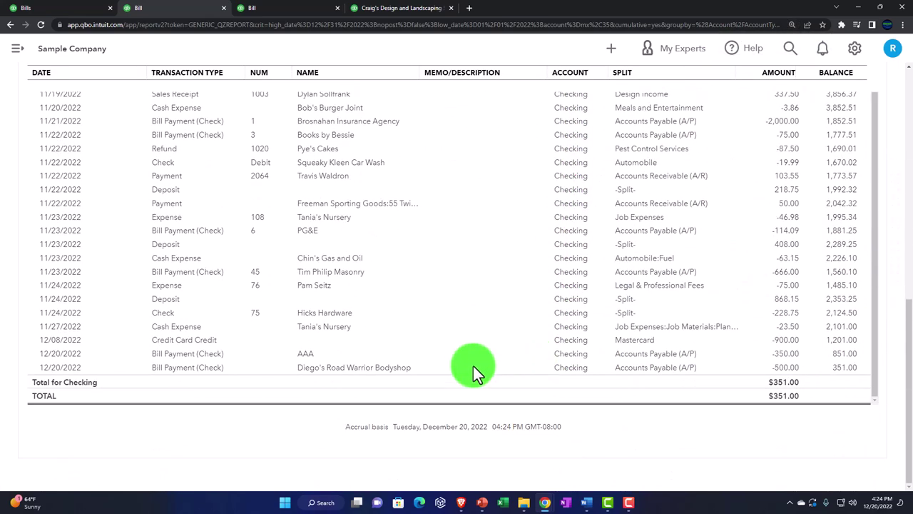
- Open AAA's bill payment from the Checking detail, follow it to the linked bill, and close the bill after checking its payment status
{"action": "left_click", "coordinate": [312, 362]}
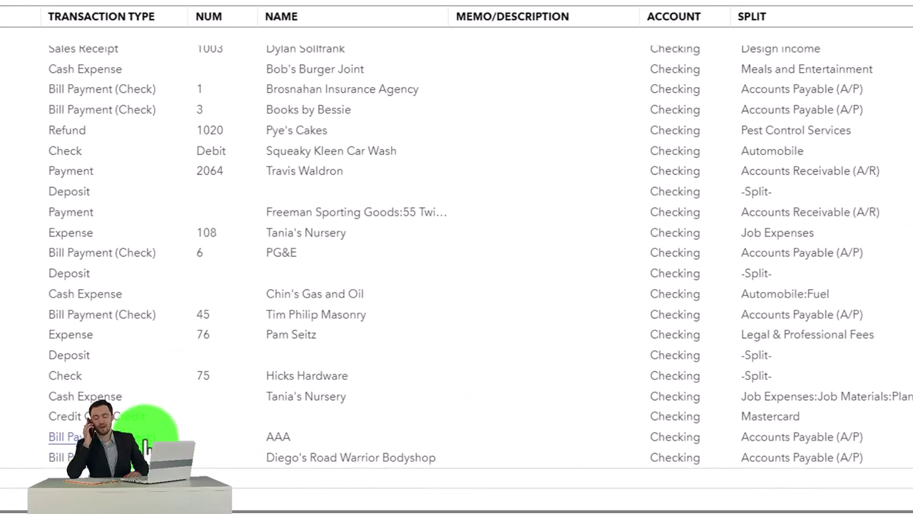
{"action": "left_click", "coordinate": [146, 441]}
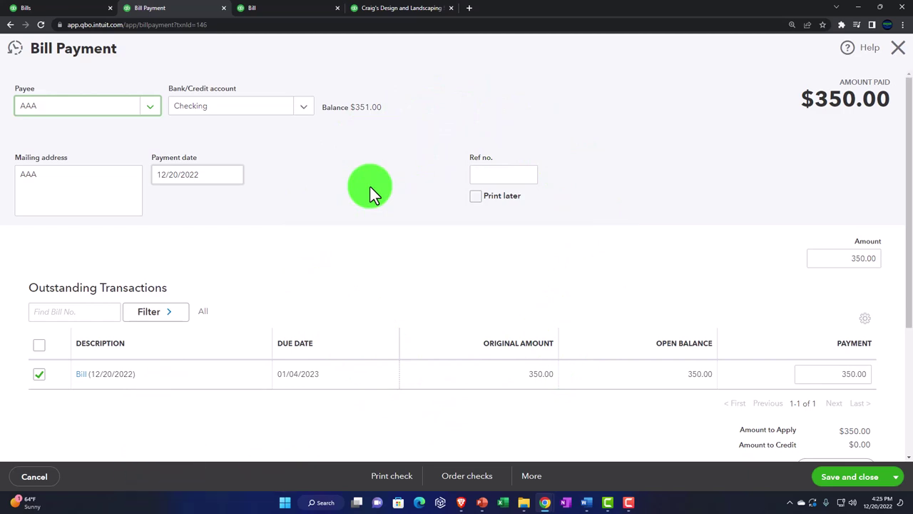
{"action": "left_click", "coordinate": [81, 375]}
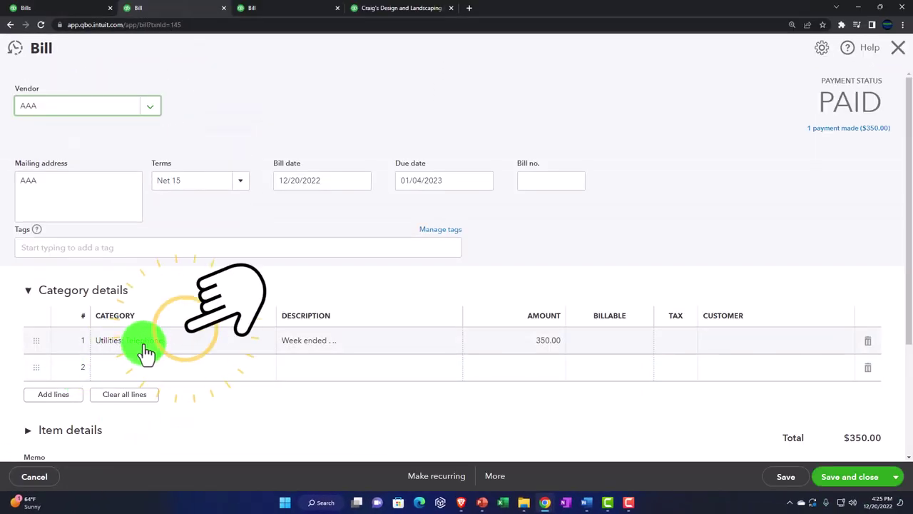
{"action": "left_click", "coordinate": [896, 58]}
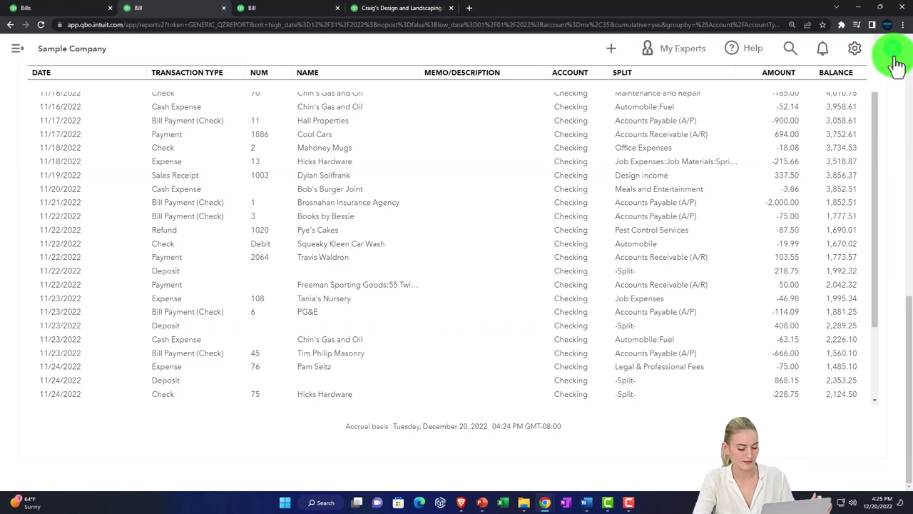
- Return from the Checking transaction detail to the Balance Sheet summary
{"action": "scroll", "coordinate": [224, 264], "scroll_direction": "up", "scroll_amount": 2}
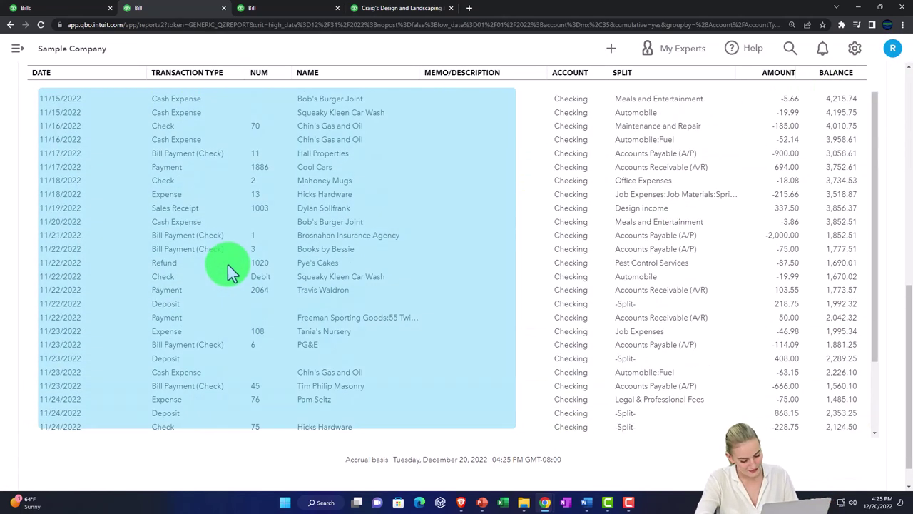
{"action": "scroll", "coordinate": [122, 210], "scroll_direction": "up", "scroll_amount": 3}
{"action": "scroll", "coordinate": [36, 217], "scroll_direction": "up", "scroll_amount": 5}
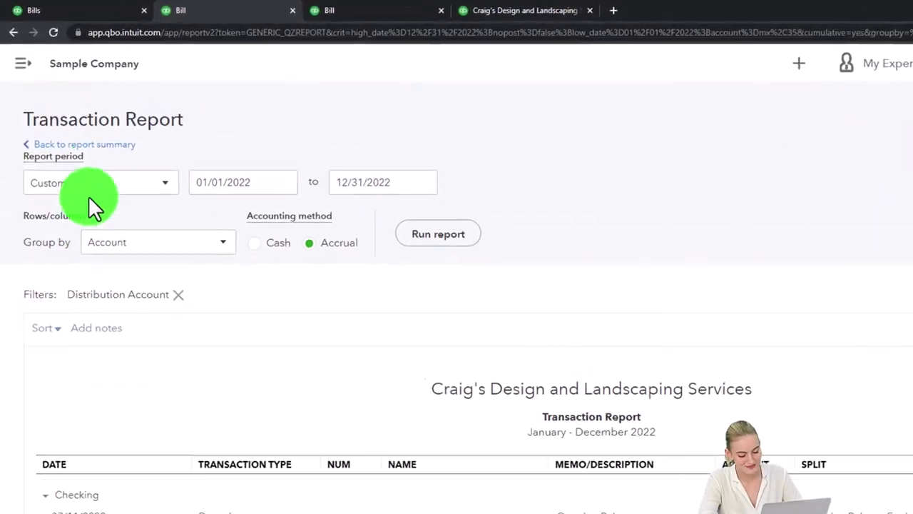
{"action": "left_click", "coordinate": [117, 157]}
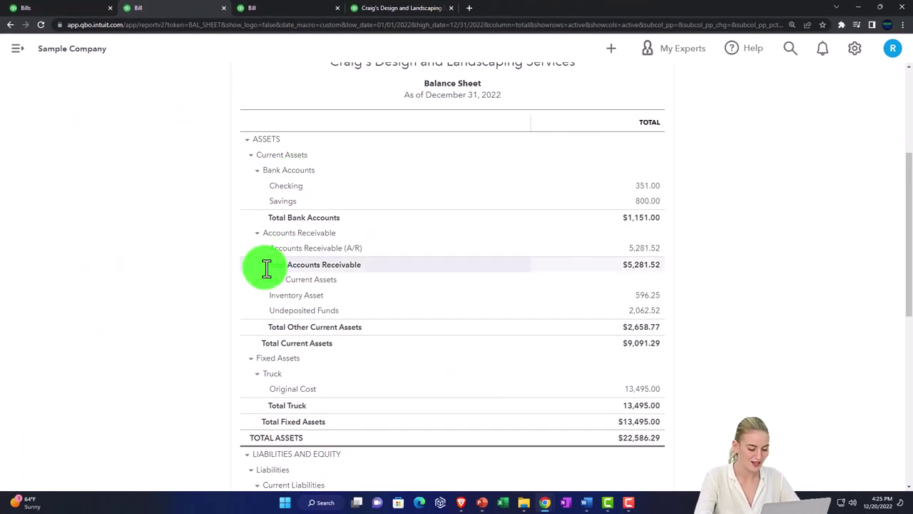
- Open the transaction detail behind the Accounts Payable (A/P) balance and locate AAA's bill and bill payment
{"action": "key", "text": "ctrl+plus"}
{"action": "scroll", "coordinate": [265, 268], "scroll_direction": "down", "scroll_amount": 3}
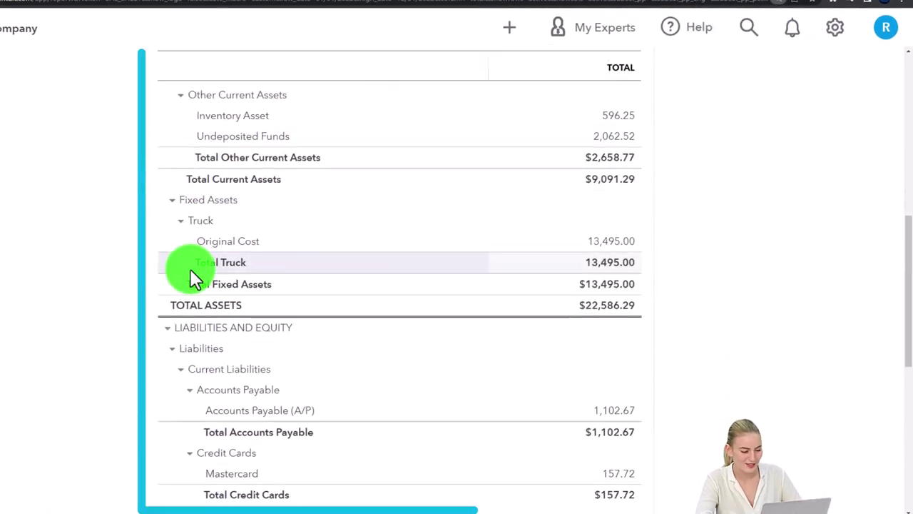
{"action": "scroll", "coordinate": [190, 269], "scroll_direction": "down", "scroll_amount": 2}
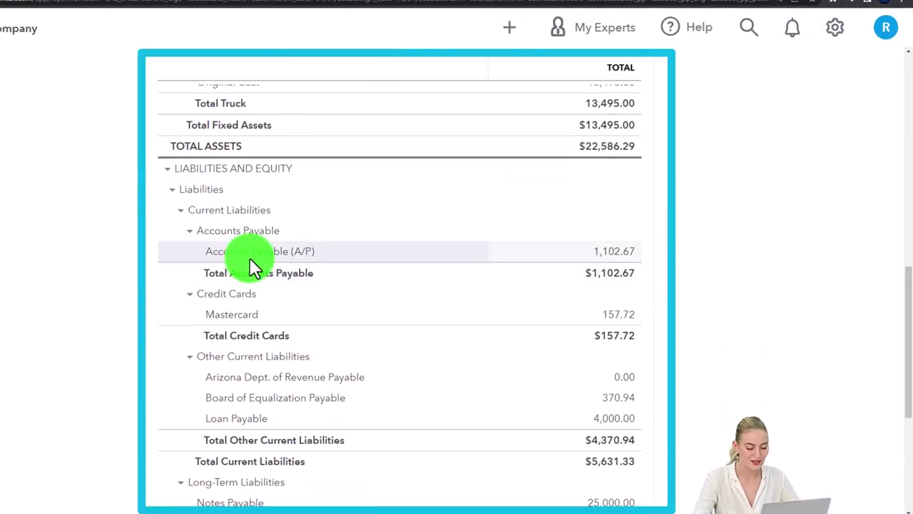
{"action": "left_click", "coordinate": [613, 259]}
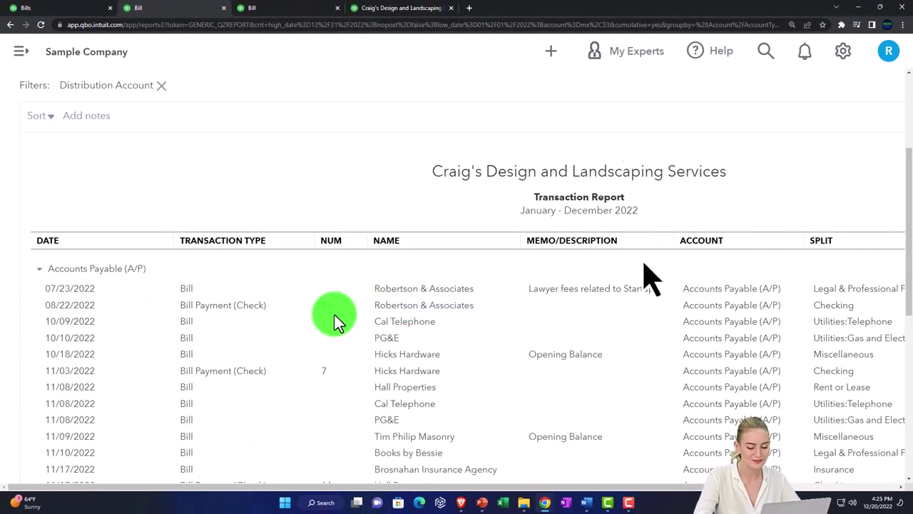
{"action": "scroll", "coordinate": [298, 345], "scroll_direction": "down", "scroll_amount": 3}
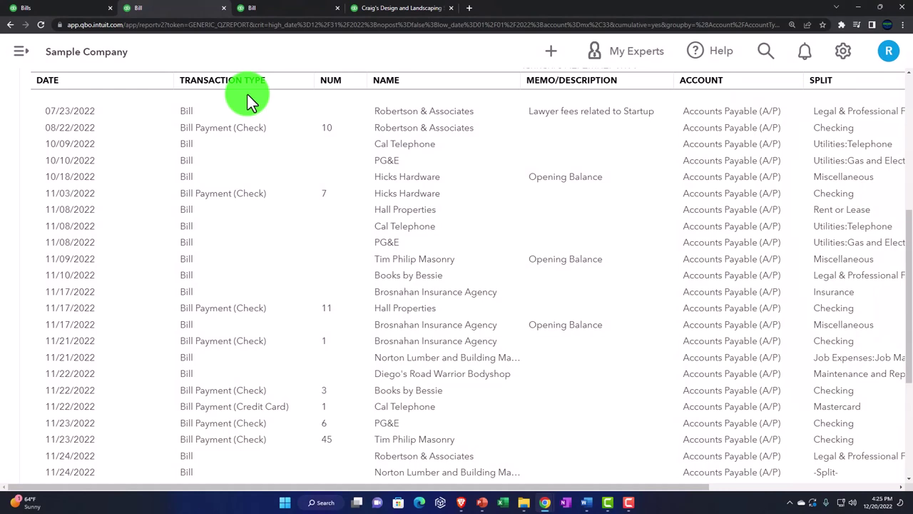
{"action": "scroll", "coordinate": [291, 247], "scroll_direction": "down", "scroll_amount": 2}
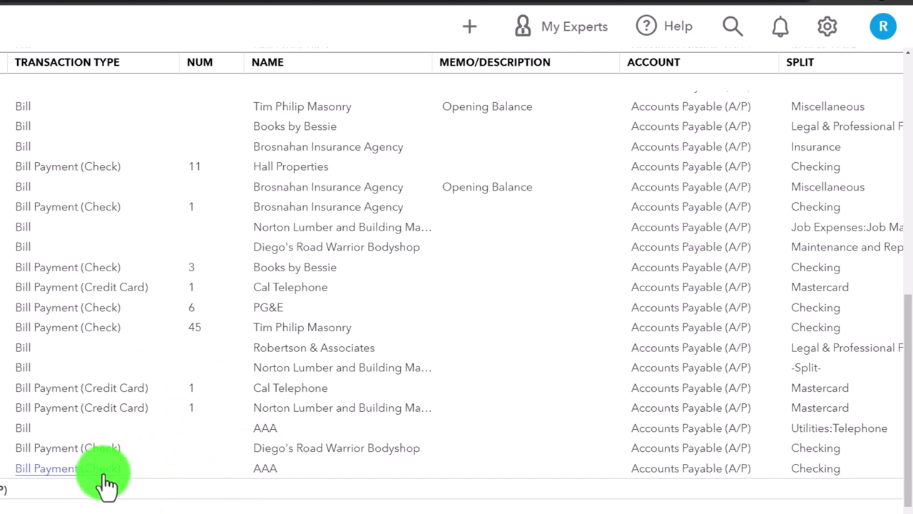
- Open AAA's bill payment from the Accounts Payable (A/P) detail, check the bill it is applied to, and close it
{"action": "left_click", "coordinate": [104, 475]}
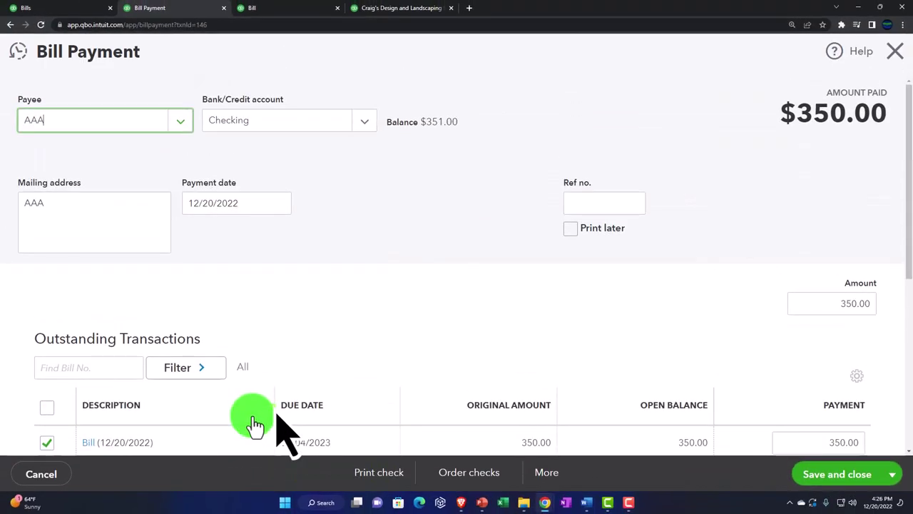
{"action": "scroll", "coordinate": [336, 281], "scroll_direction": "down", "scroll_amount": 2}
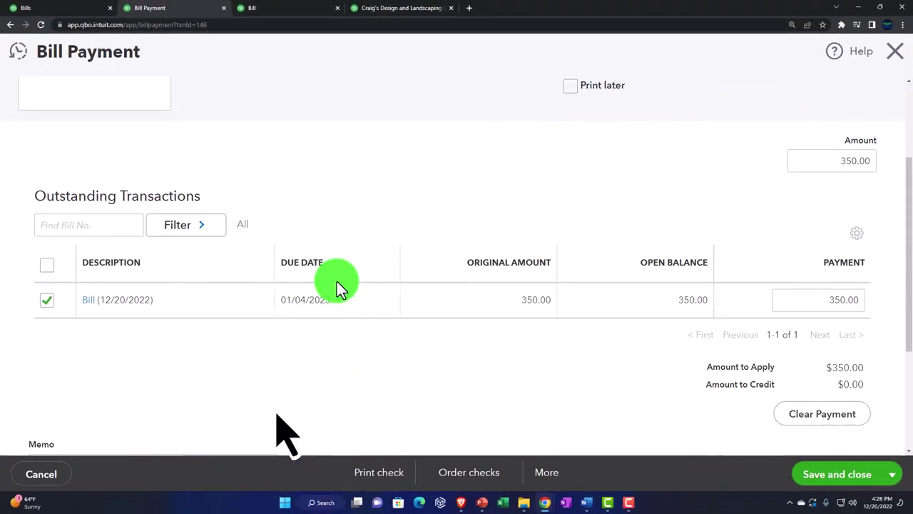
{"action": "left_click", "coordinate": [891, 58]}
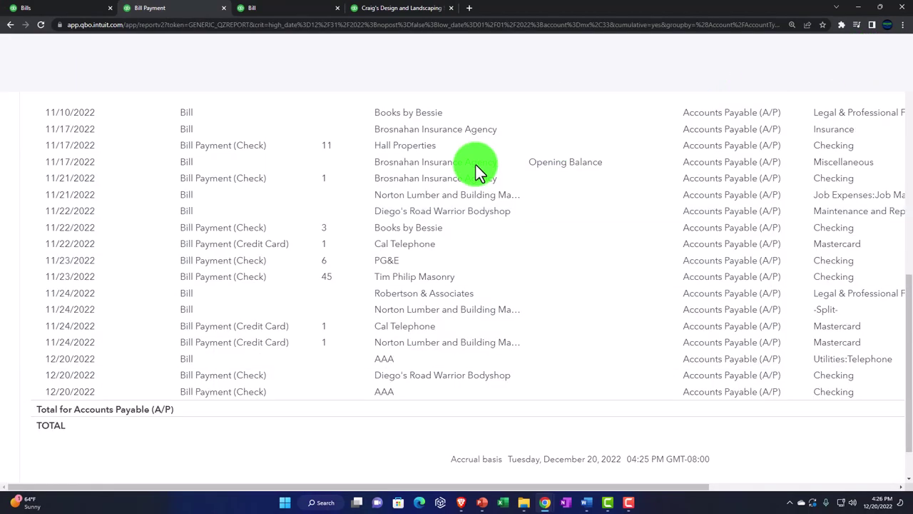
- Return from the Accounts Payable transaction detail to the Balance Sheet summary and review the assets and current liabilities
{"action": "scroll", "coordinate": [79, 250], "scroll_direction": "up", "scroll_amount": 10}
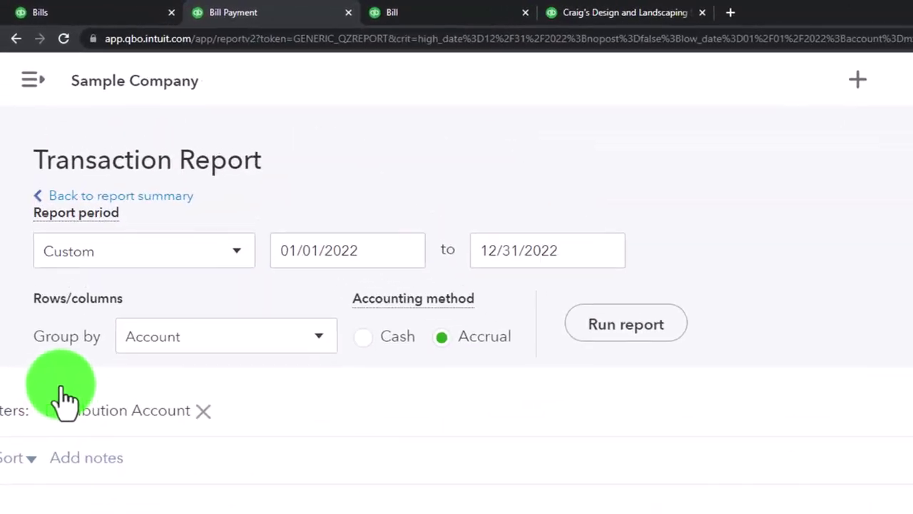
{"action": "left_click", "coordinate": [175, 214]}
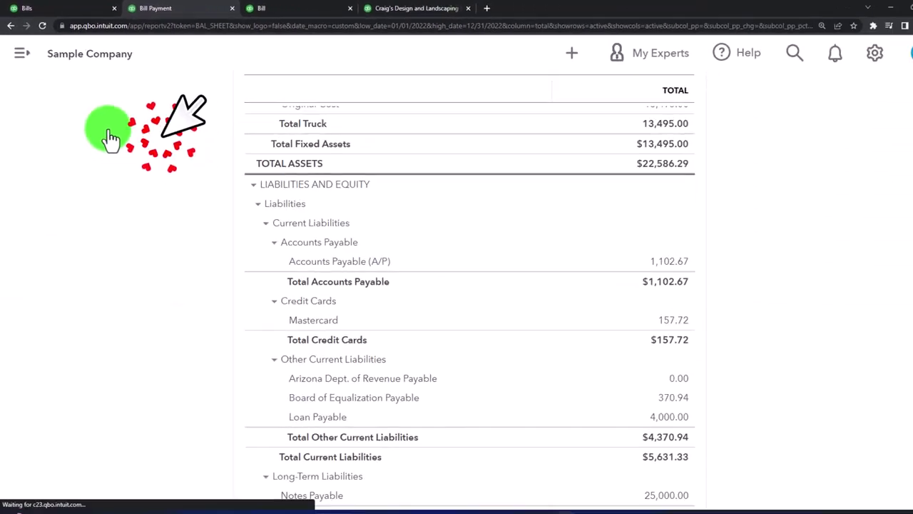
{"action": "scroll", "coordinate": [125, 221], "scroll_direction": "up", "scroll_amount": 3}
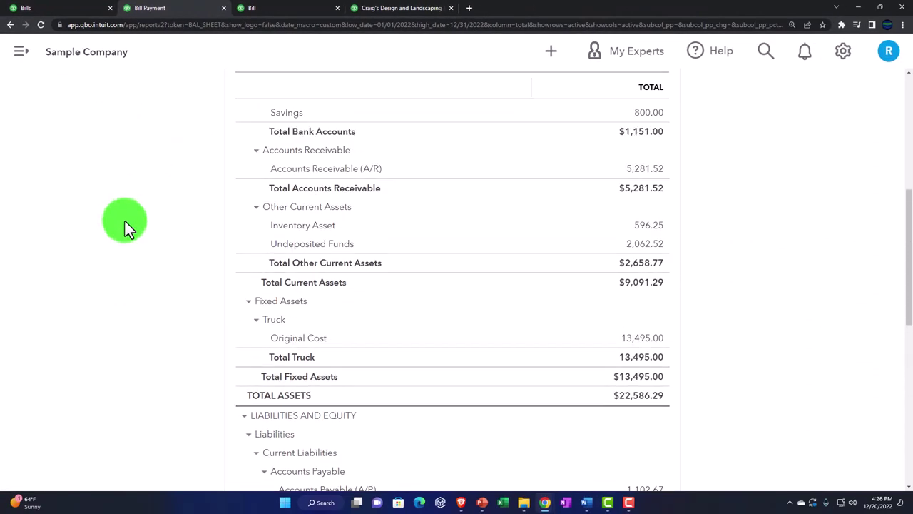
{"action": "scroll", "coordinate": [125, 221], "scroll_direction": "down", "scroll_amount": 2}
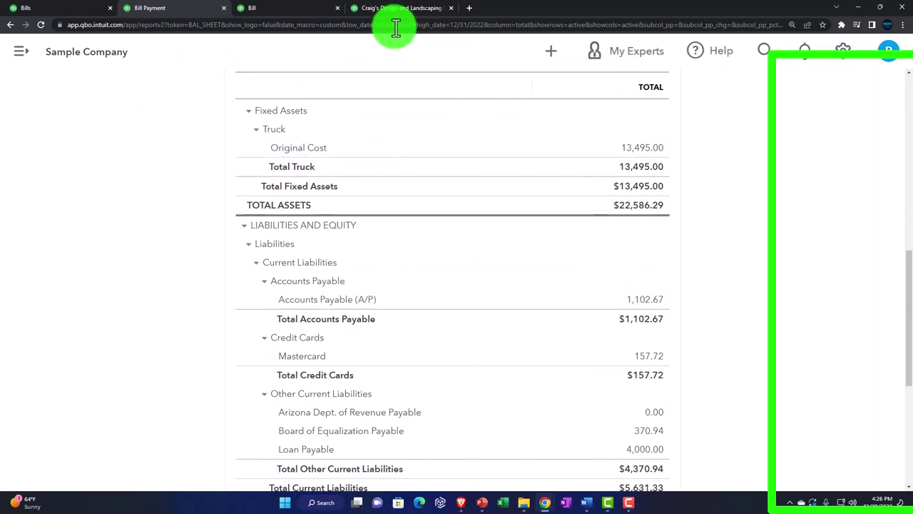
- Rerun the Vendor Balance Detail report and compare its total open balance with the Accounts Payable total on the Balance Sheet
{"action": "left_click", "coordinate": [384, 10]}
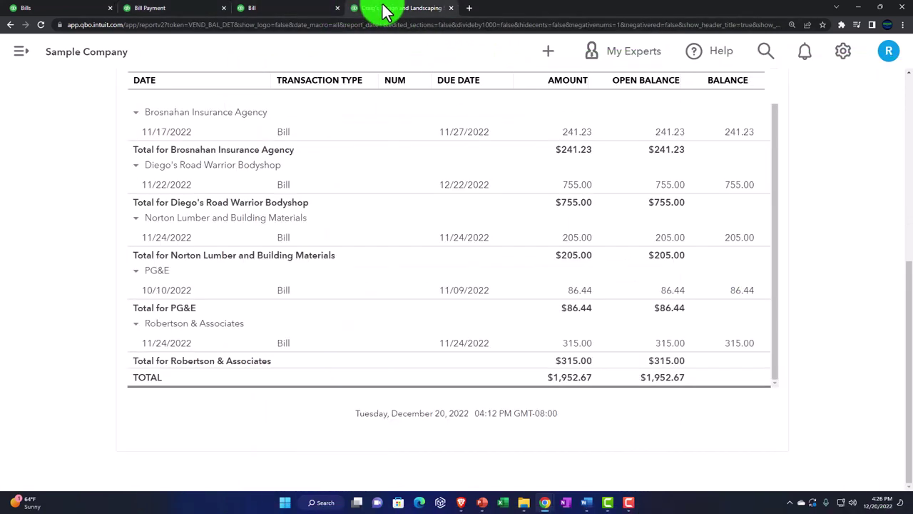
{"action": "scroll", "coordinate": [534, 123], "scroll_direction": "up", "scroll_amount": 4}
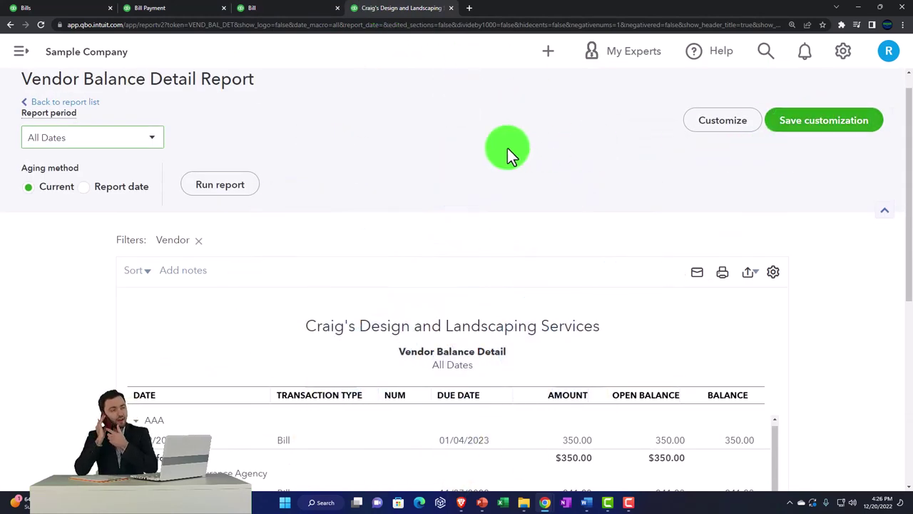
{"action": "scroll", "coordinate": [242, 217], "scroll_direction": "down", "scroll_amount": 3}
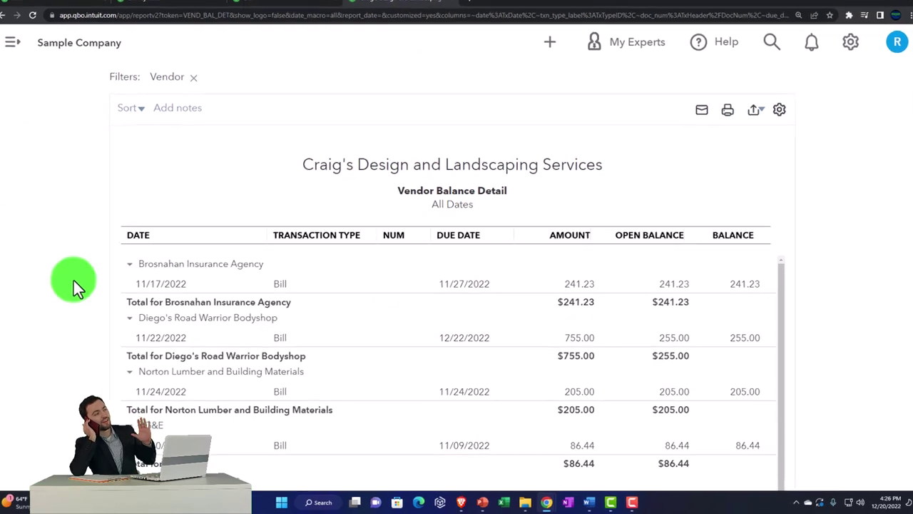
{"action": "scroll", "coordinate": [33, 210], "scroll_direction": "down", "scroll_amount": 2}
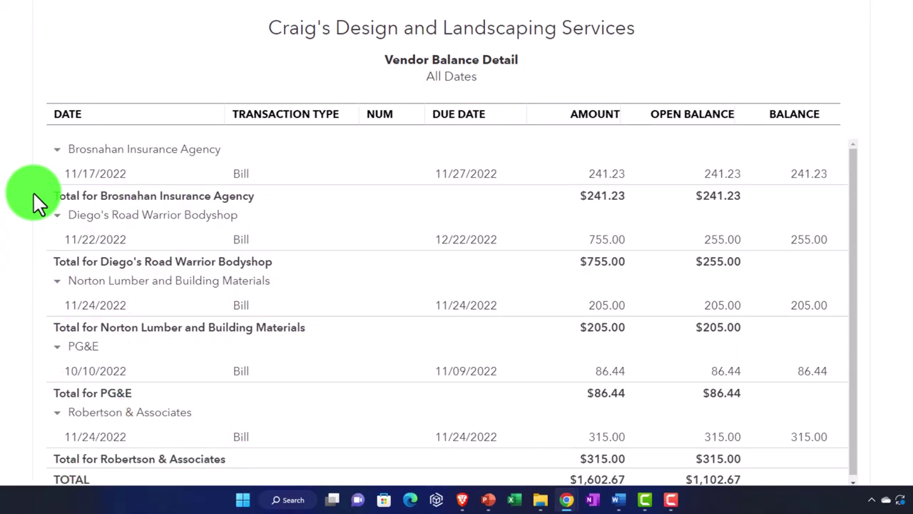
{"action": "scroll", "coordinate": [32, 191], "scroll_direction": "up", "scroll_amount": 2}
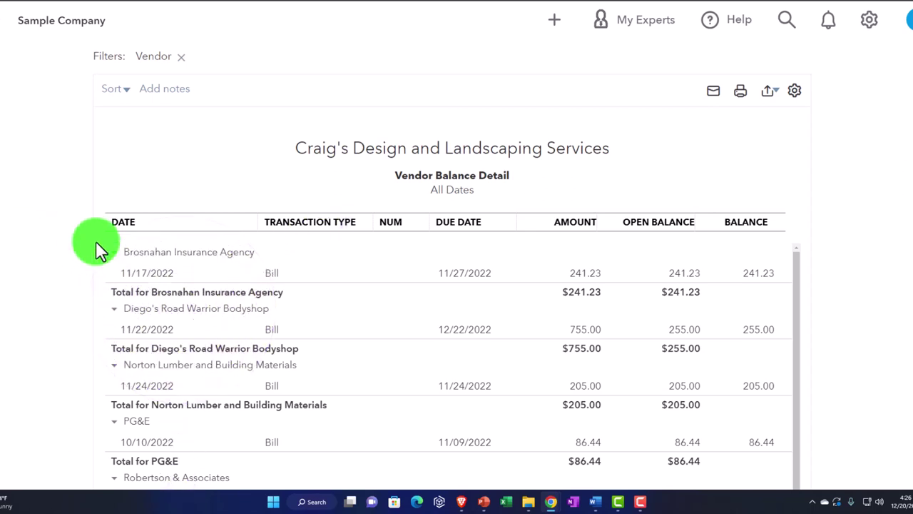
{"action": "scroll", "coordinate": [95, 240], "scroll_direction": "down", "scroll_amount": 3}
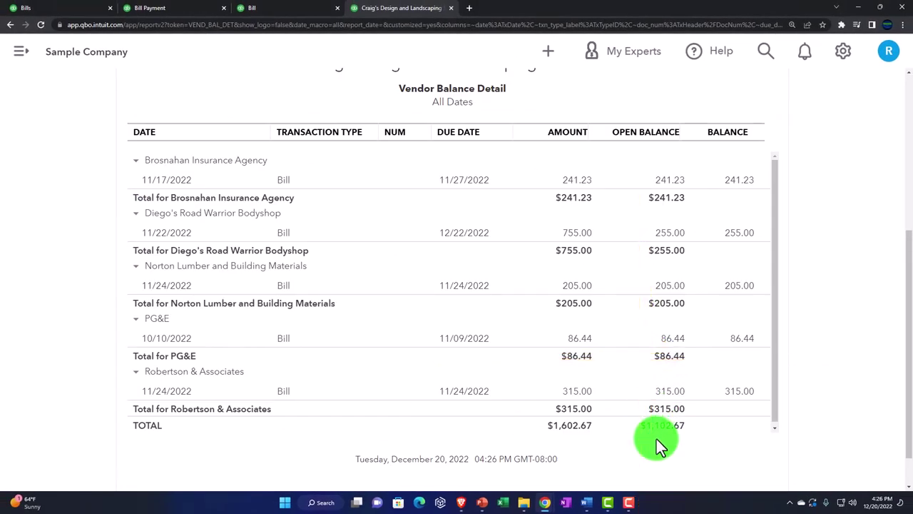
{"action": "left_click", "coordinate": [182, 11]}
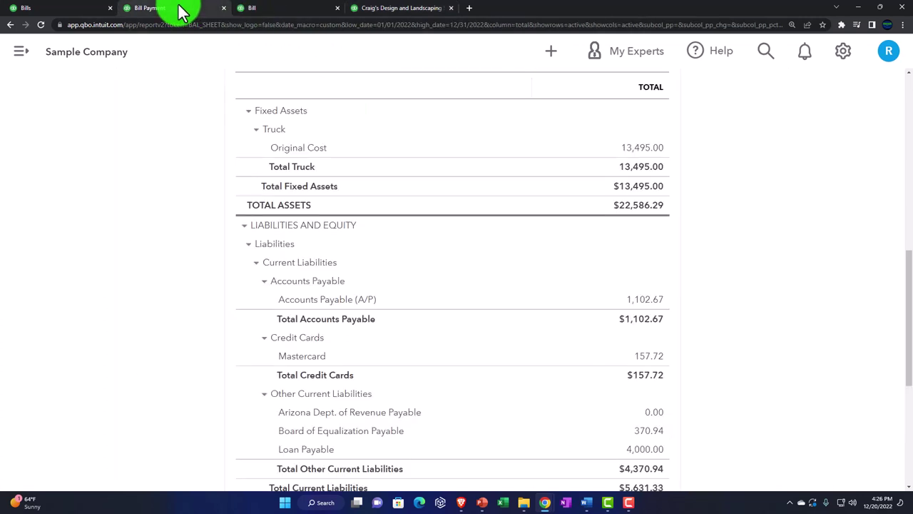
{"action": "left_click", "coordinate": [633, 317]}
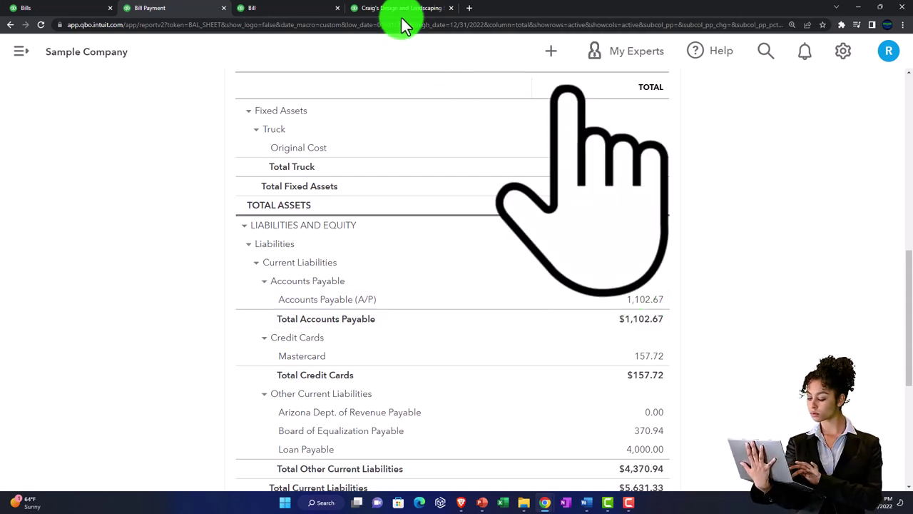
- Switch from the reports to the Bills page and open the Expense Transactions list with the navigation sidebar collapsed
{"action": "left_click", "coordinate": [61, 15]}
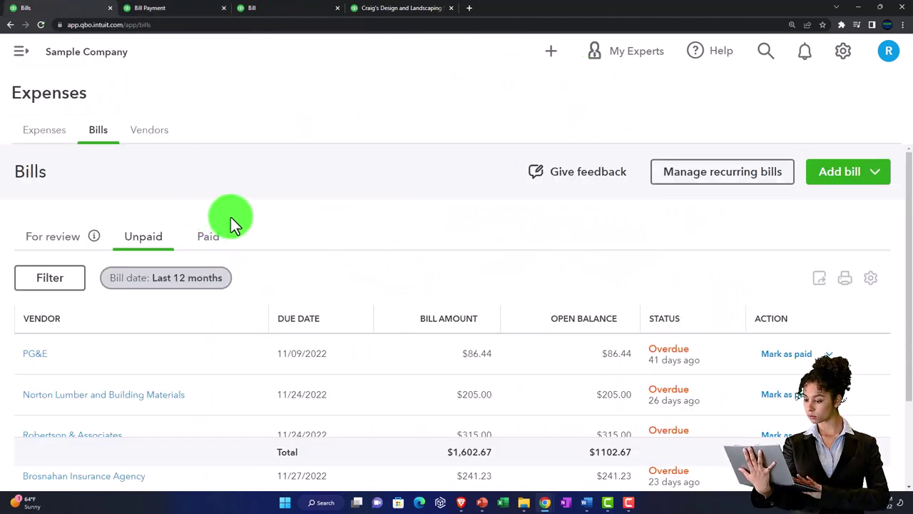
{"action": "key", "text": "ctrl+minus"}
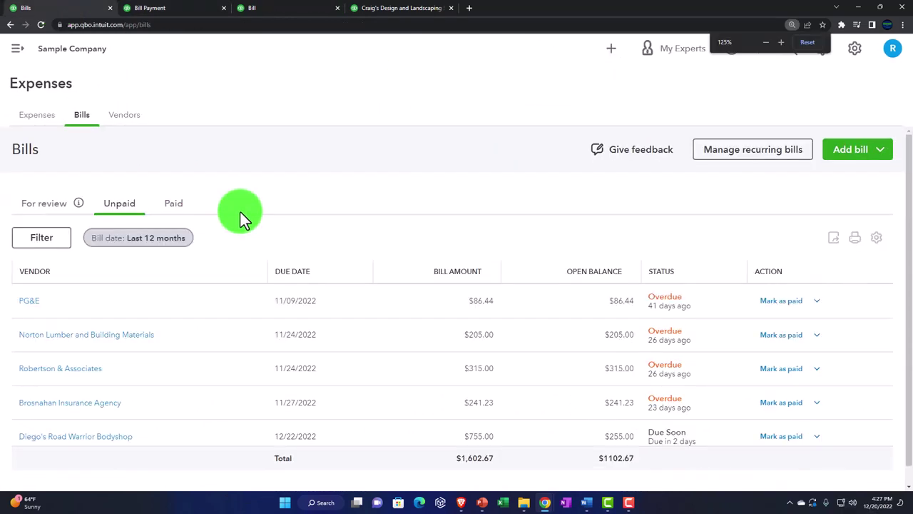
{"action": "left_click", "coordinate": [18, 51]}
{"action": "mouse_move", "coordinate": [34, 246]}
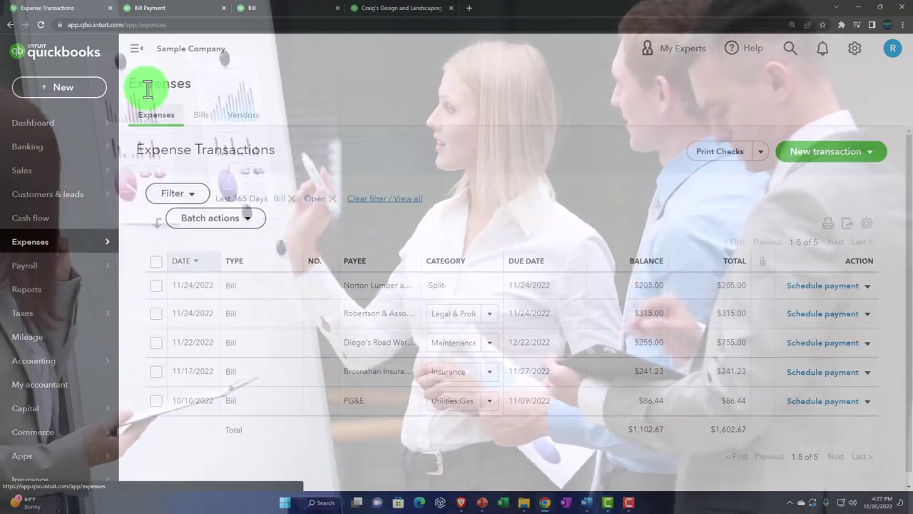
{"action": "left_click", "coordinate": [137, 60]}
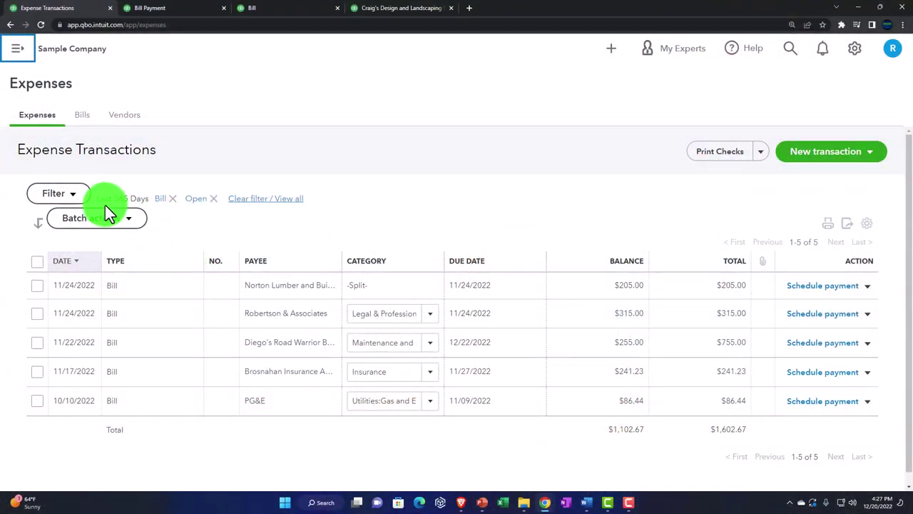
- Filter the Expense Transactions list to bills of all statuses and look through the listed bills
{"action": "left_click", "coordinate": [61, 194]}
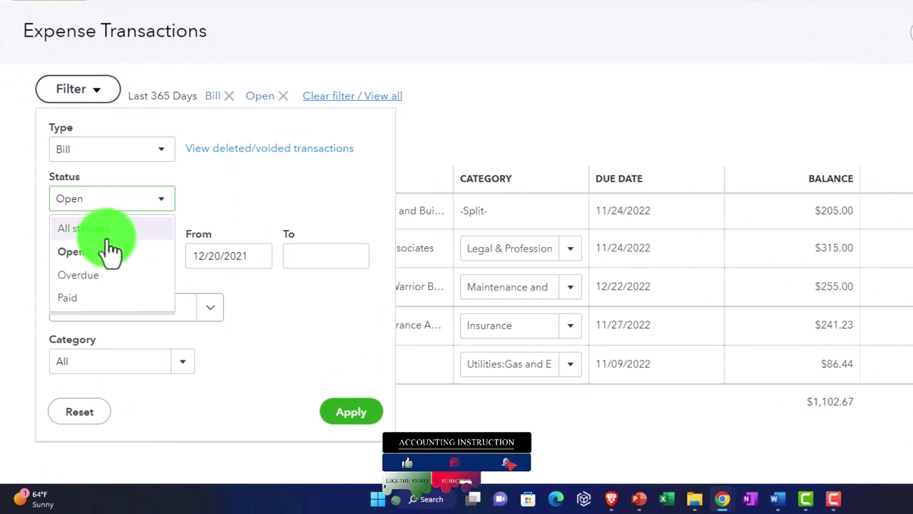
{"action": "left_click", "coordinate": [105, 232]}
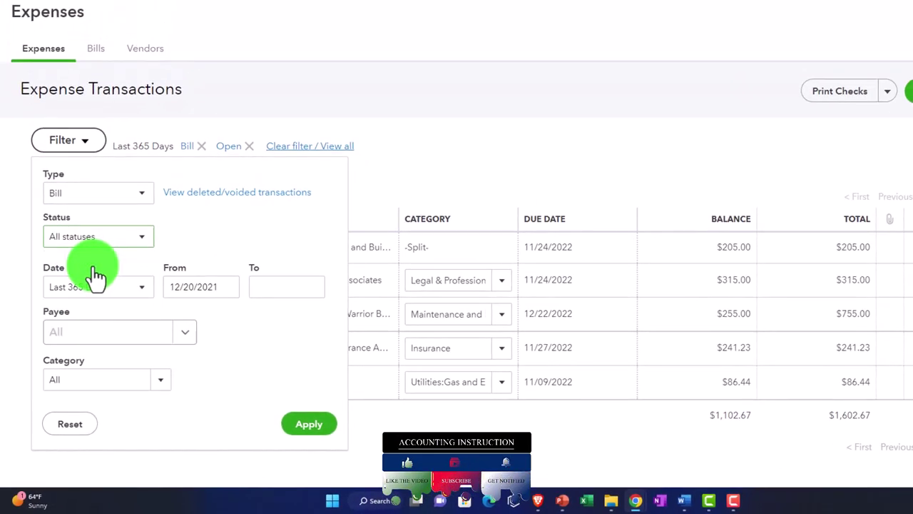
{"action": "left_click", "coordinate": [303, 428]}
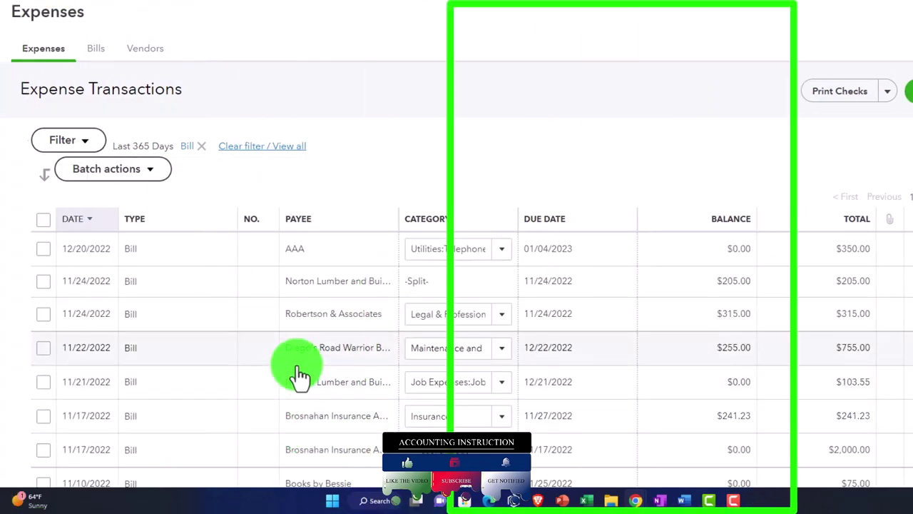
{"action": "scroll", "coordinate": [301, 377], "scroll_direction": "down", "scroll_amount": 3}
{"action": "scroll", "coordinate": [299, 375], "scroll_direction": "up", "scroll_amount": 3}
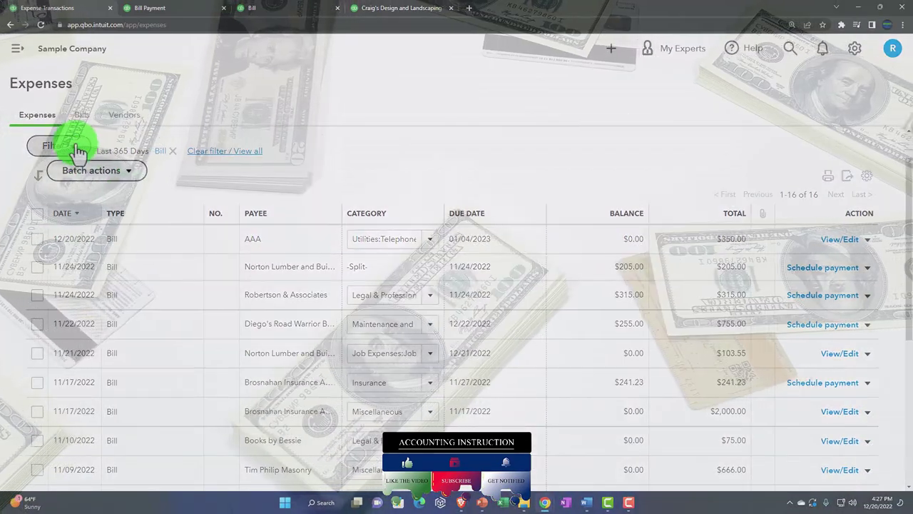
- Filter the Expense Transactions list to bills with the status Open
{"action": "left_click", "coordinate": [73, 147]}
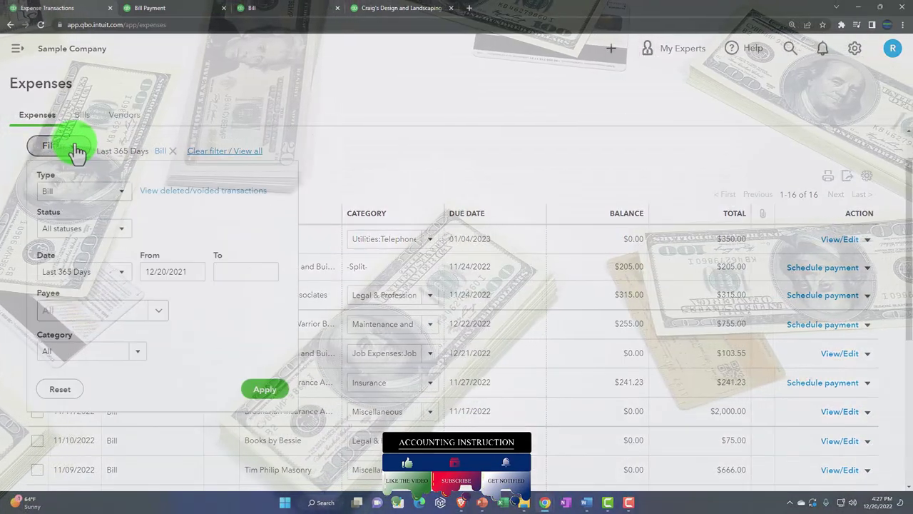
{"action": "left_click", "coordinate": [111, 228]}
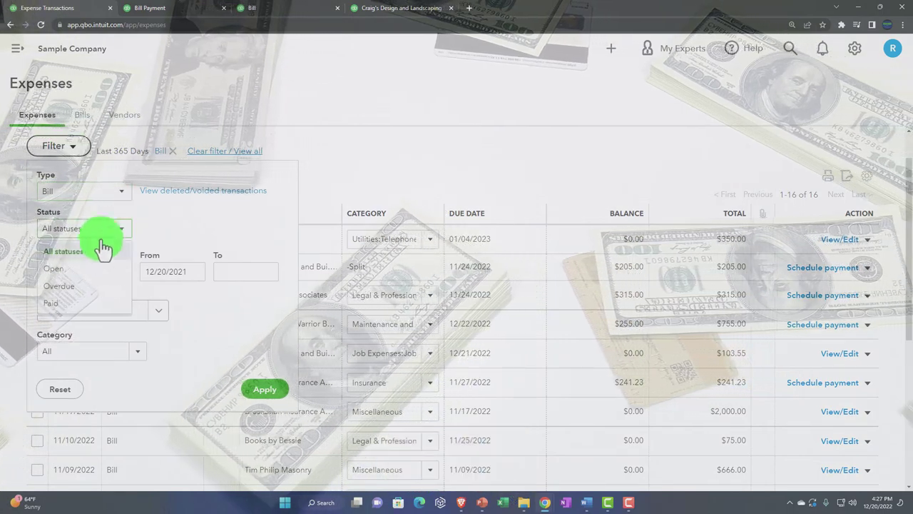
{"action": "left_click", "coordinate": [71, 271]}
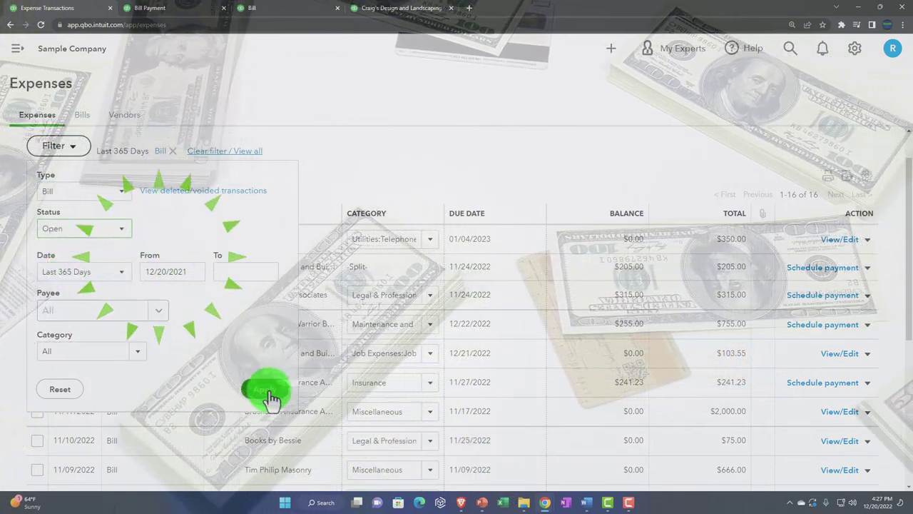
{"action": "left_click", "coordinate": [264, 390]}
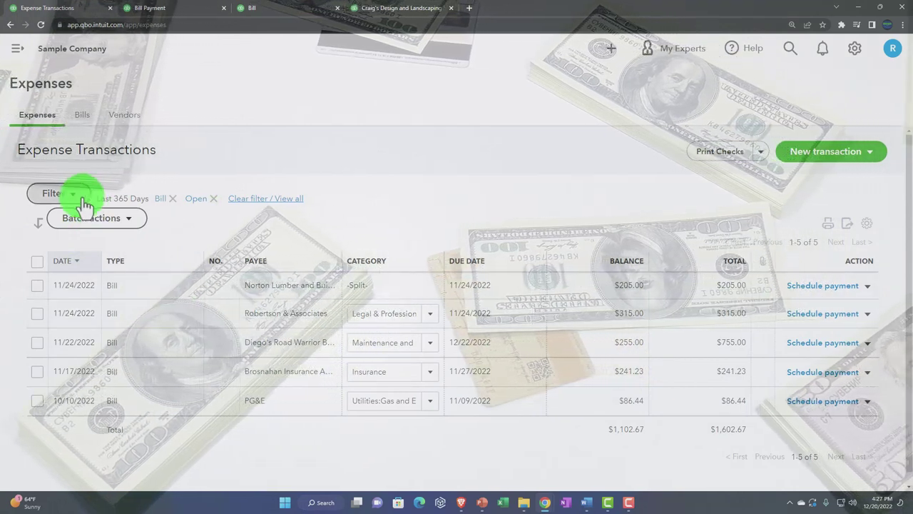
- Change the Expense Transactions status filter to Overdue and apply it to the bills
{"action": "left_click", "coordinate": [77, 196]}
{"action": "left_click", "coordinate": [120, 276]}
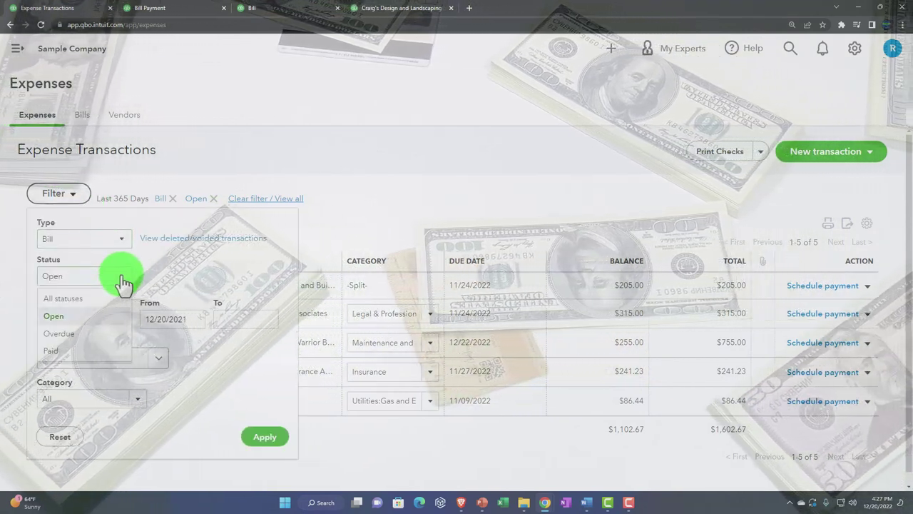
{"action": "left_click", "coordinate": [99, 335]}
{"action": "left_click", "coordinate": [262, 436]}
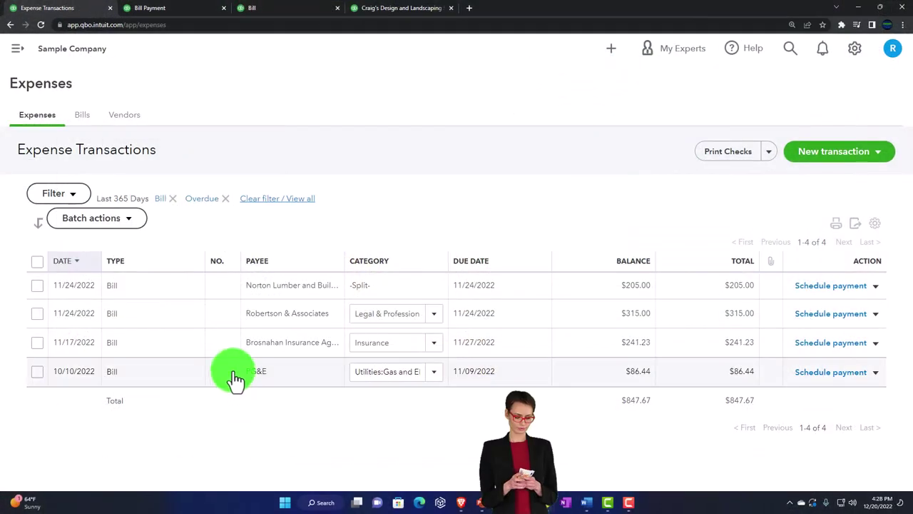
- Review the unpaid bills on the Bills page, and open vendor AAA's transaction list to check its bill and bill payment
{"action": "left_click", "coordinate": [83, 116]}
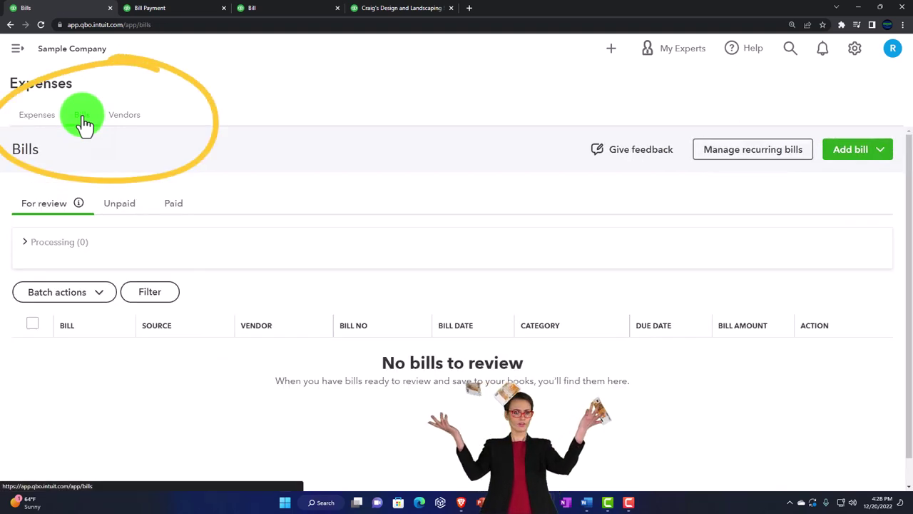
{"action": "left_click", "coordinate": [118, 207]}
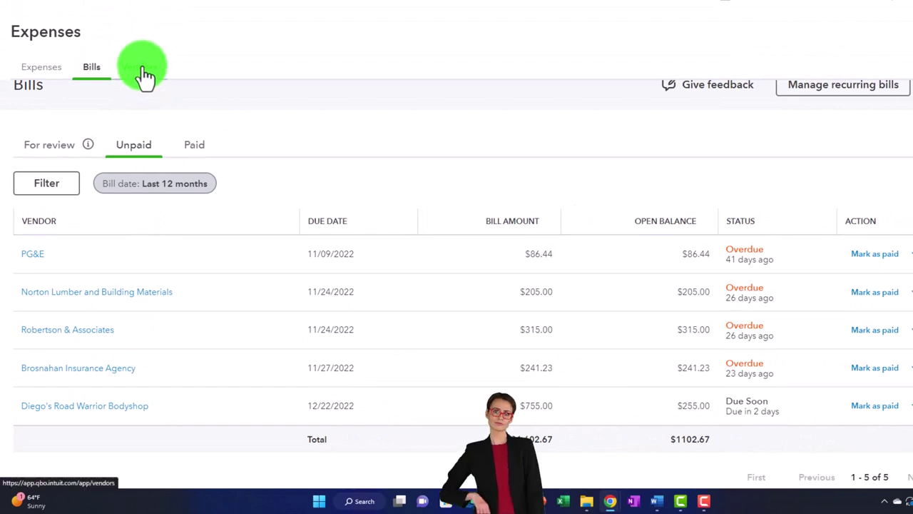
{"action": "left_click", "coordinate": [143, 68]}
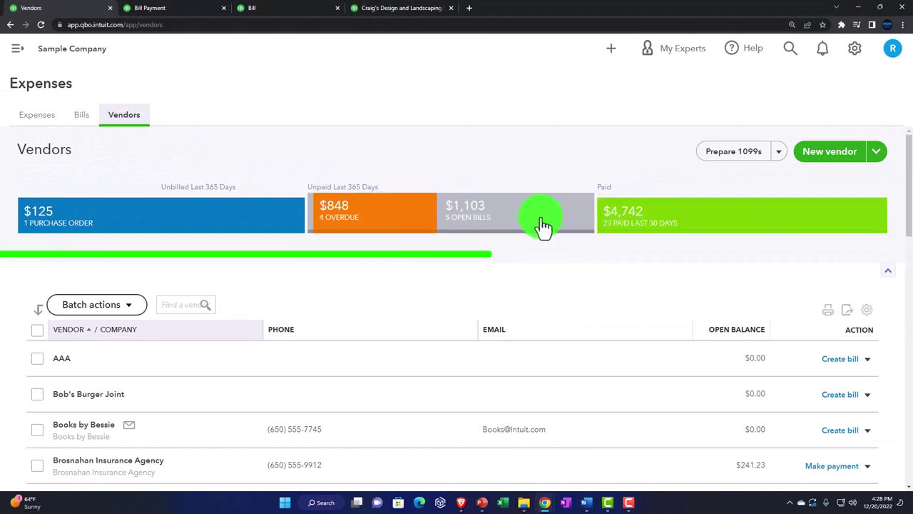
{"action": "scroll", "coordinate": [362, 282], "scroll_direction": "down", "scroll_amount": 1}
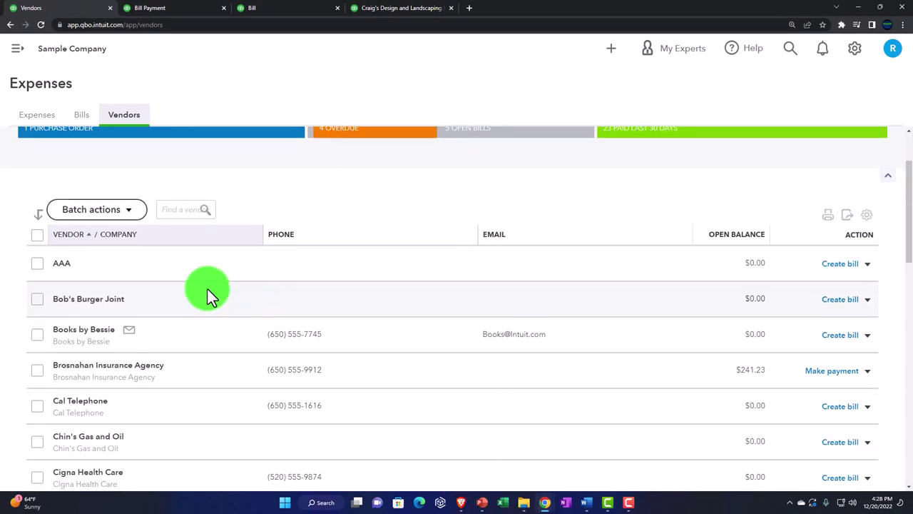
{"action": "left_click", "coordinate": [69, 273]}
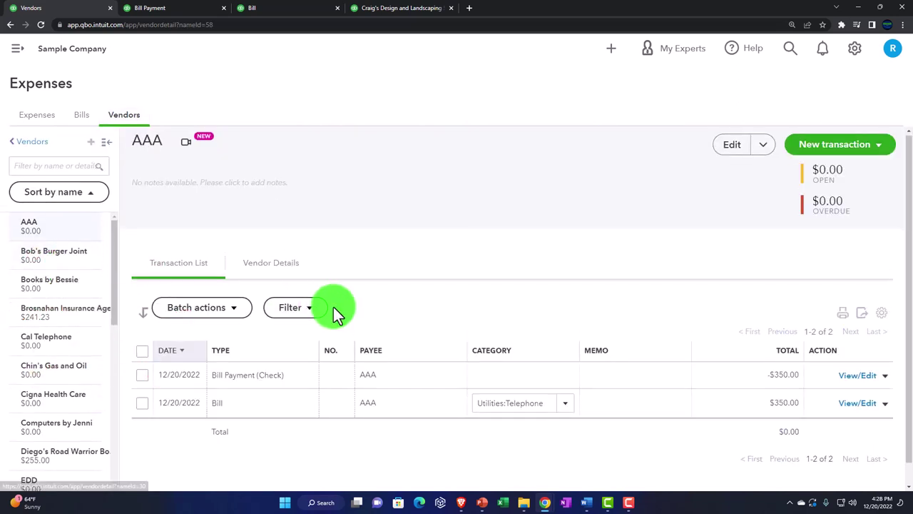
{"action": "scroll", "coordinate": [300, 335], "scroll_direction": "down", "scroll_amount": 1}
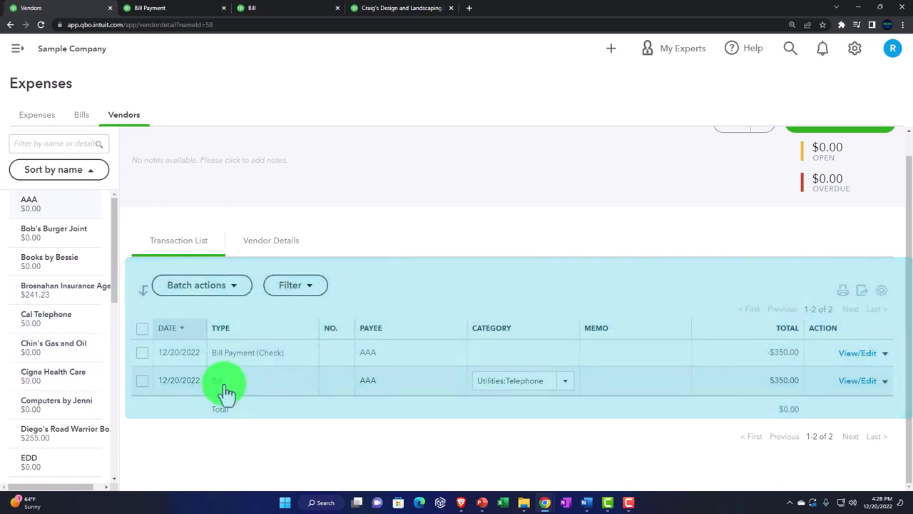
- Open vendor AAA's bill, check its applied payment, and view the linked bill payment before returning to the transaction list
{"action": "left_click", "coordinate": [225, 385]}
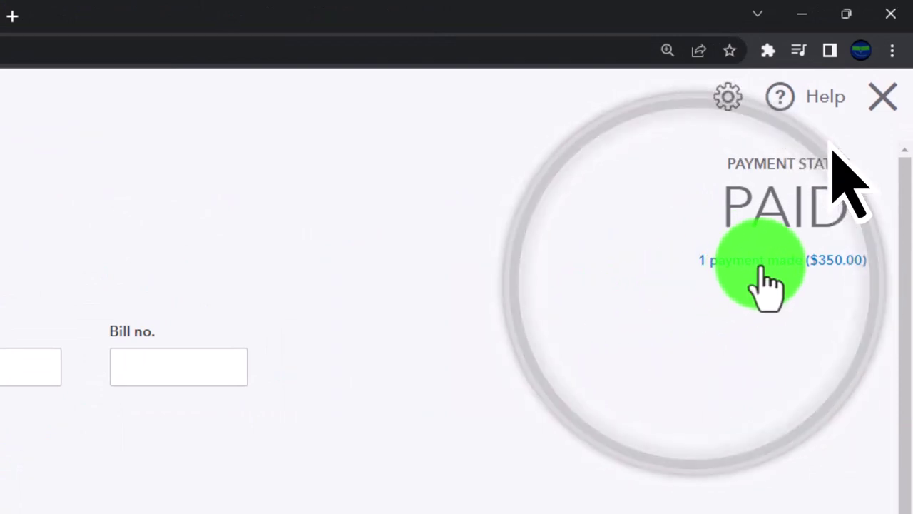
{"action": "left_click", "coordinate": [760, 270]}
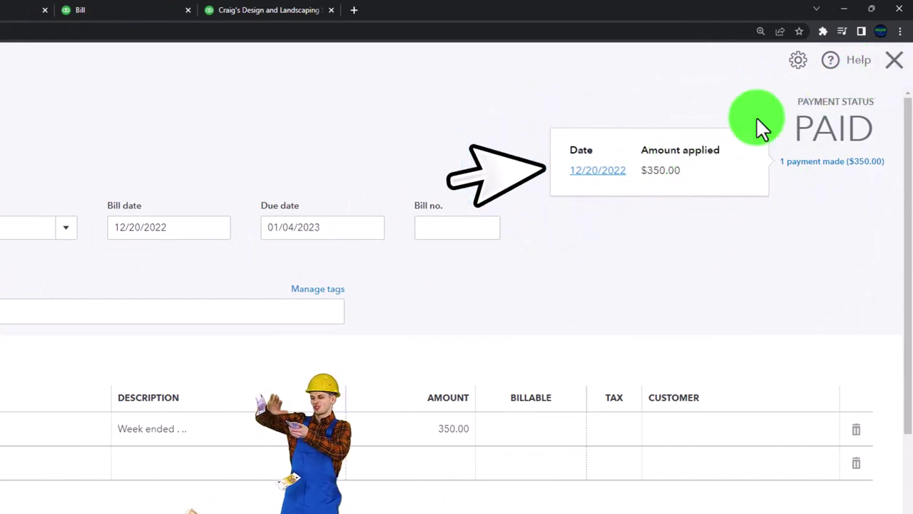
{"action": "left_click", "coordinate": [596, 171]}
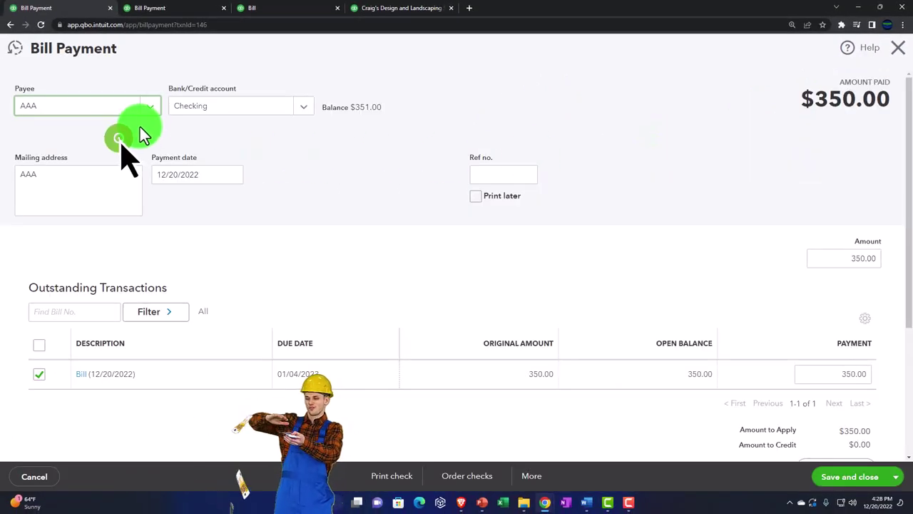
{"action": "left_click", "coordinate": [897, 51]}
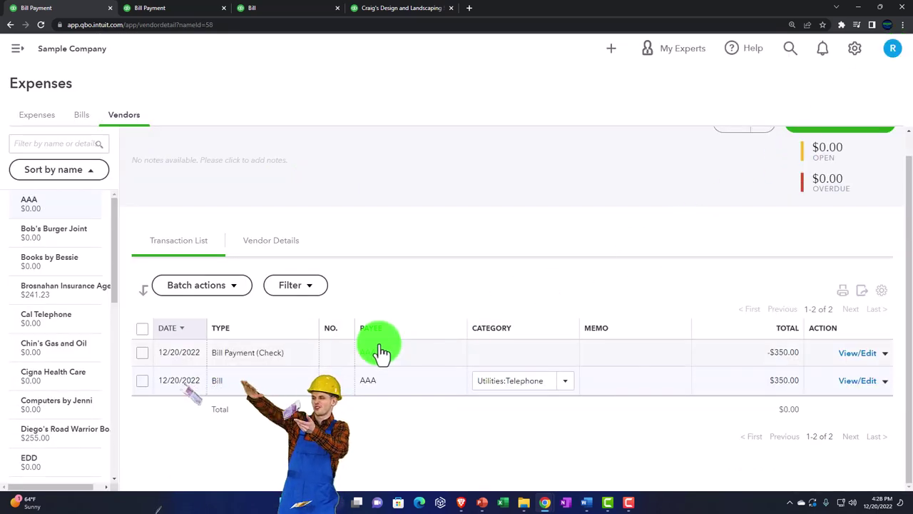
- Open vendor AAA's bill payment and trace it back to the bill it paid
{"action": "left_click", "coordinate": [255, 361]}
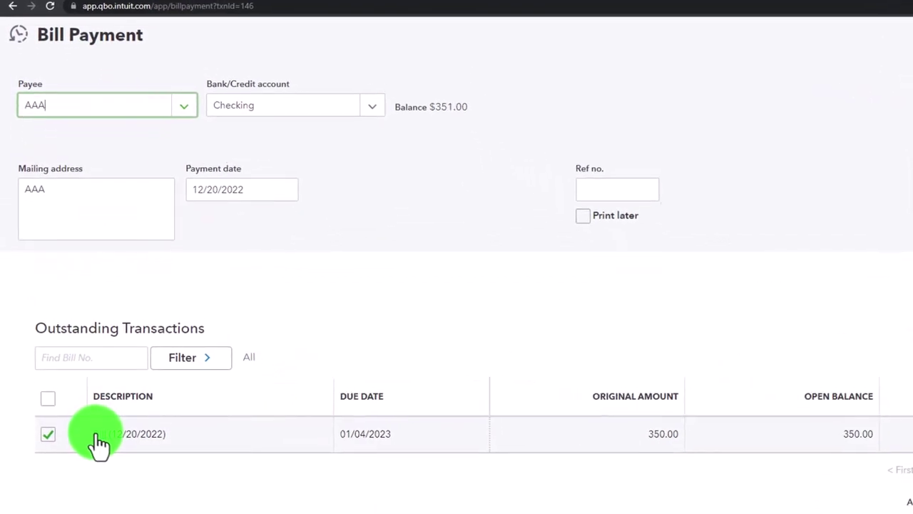
{"action": "left_click", "coordinate": [95, 410]}
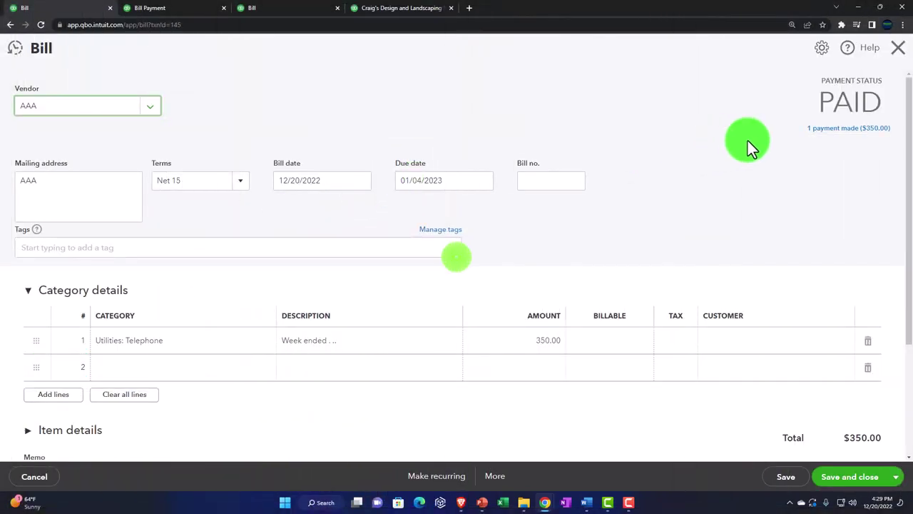
{"action": "left_click", "coordinate": [894, 51]}
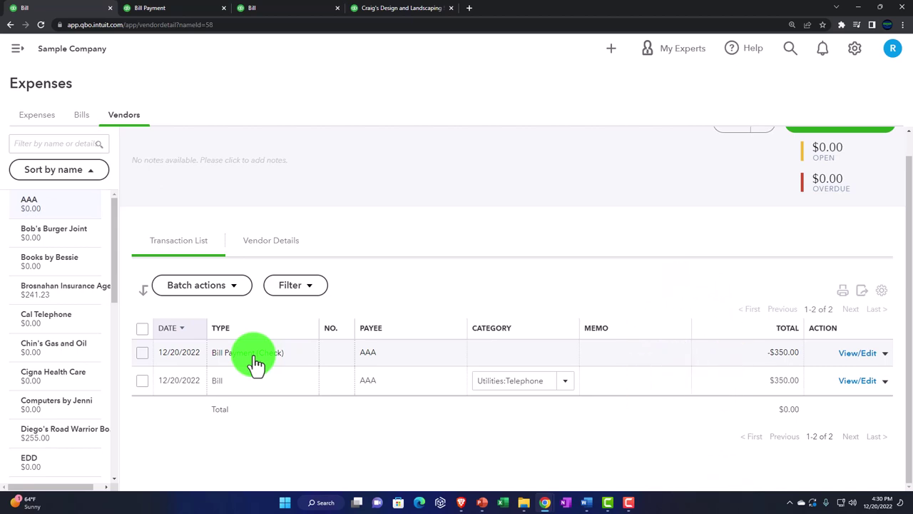
- Examine the Checking account's transaction detail from the Balance Sheet, and return to vendor AAA's bill payment in its transaction list
{"action": "left_click", "coordinate": [257, 362]}
{"action": "left_click", "coordinate": [183, 14]}
{"action": "scroll", "coordinate": [240, 281], "scroll_direction": "up", "scroll_amount": 5}
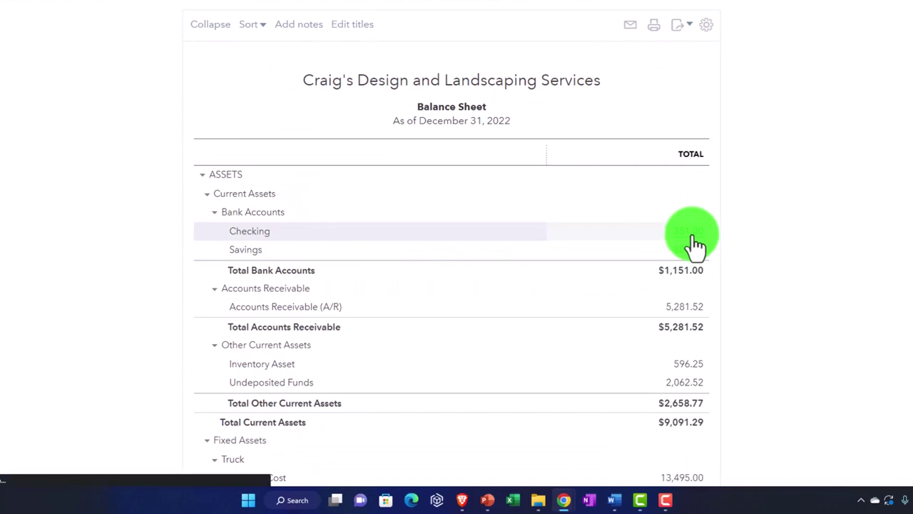
{"action": "left_click", "coordinate": [693, 242]}
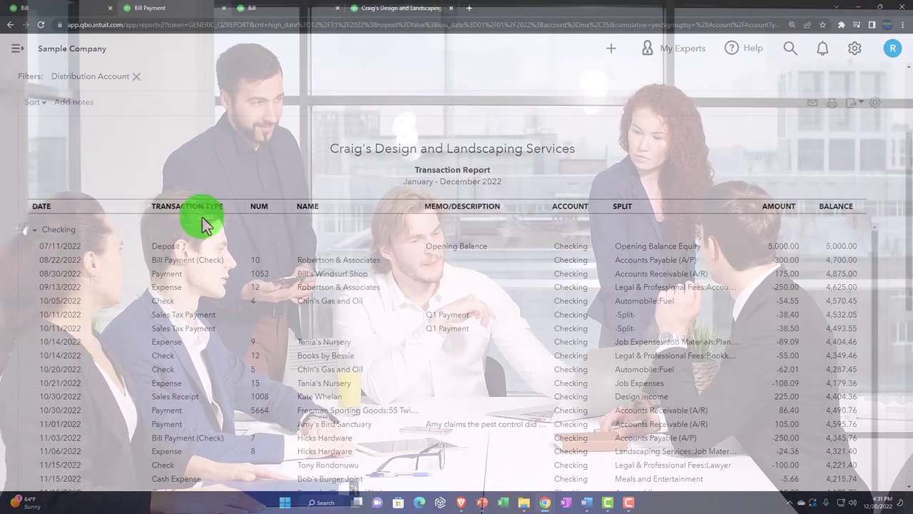
{"action": "scroll", "coordinate": [197, 232], "scroll_direction": "down", "scroll_amount": 2}
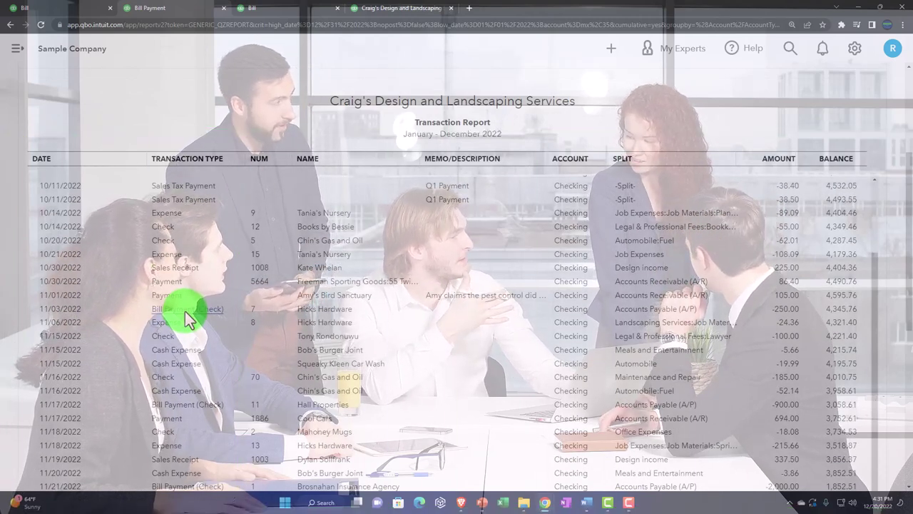
{"action": "left_click", "coordinate": [77, 11]}
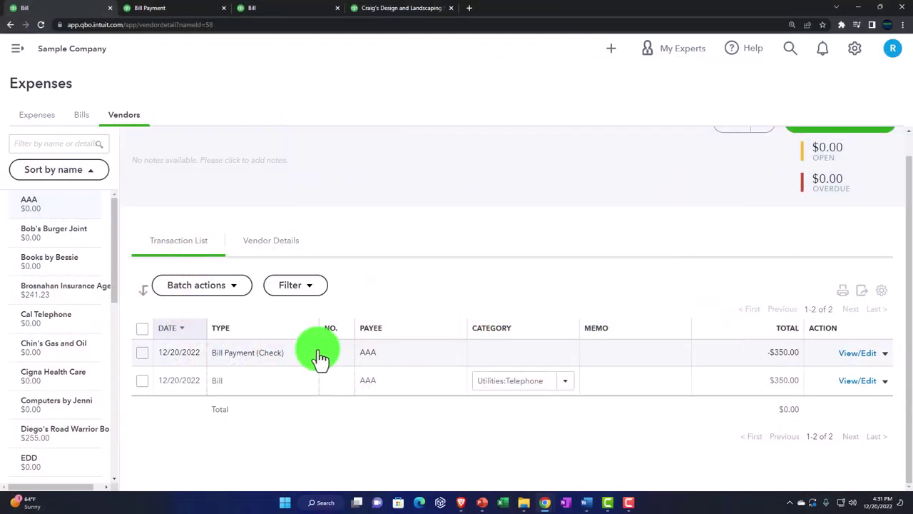
{"action": "left_click", "coordinate": [321, 357]}
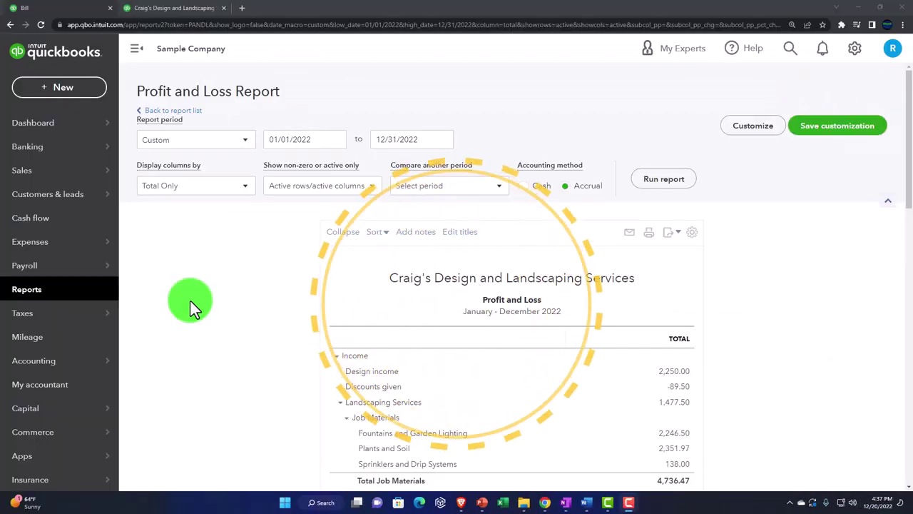
- Switch QuickBooks from Accountant view to Business view and open the Get things done page
{"action": "left_click", "coordinate": [856, 50]}
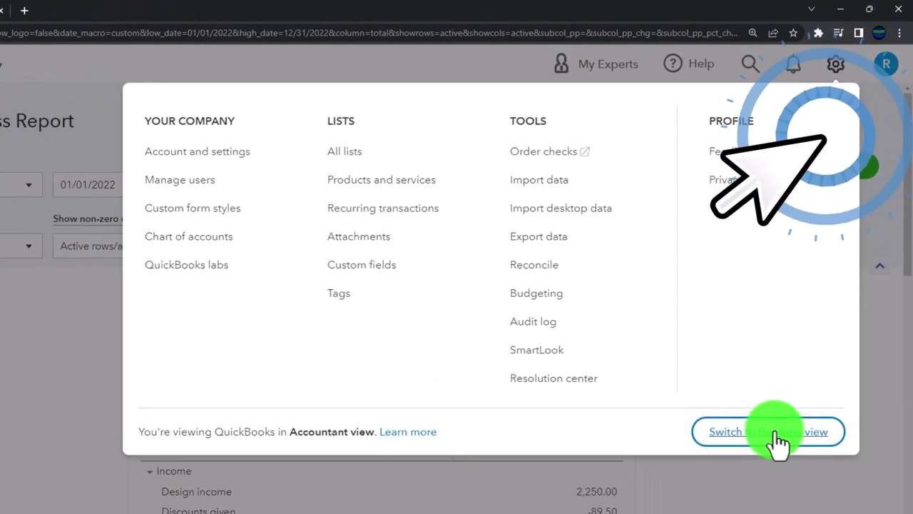
{"action": "left_click", "coordinate": [805, 326]}
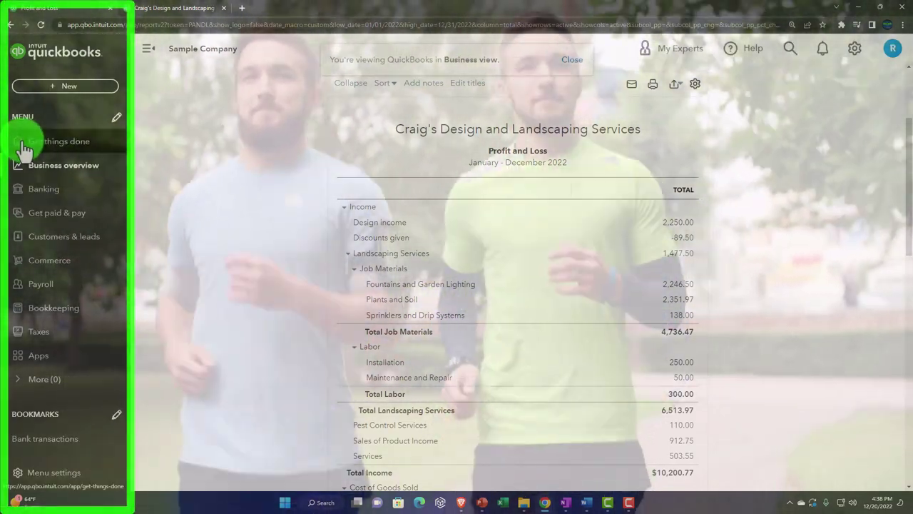
{"action": "left_click", "coordinate": [24, 146]}
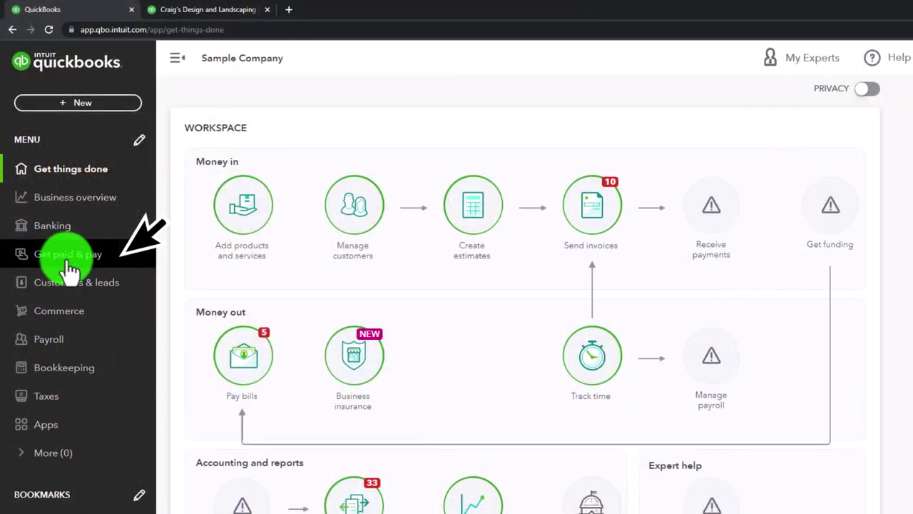
- Look over the Vendors page in Business view and check the unpaid and paid bills on the Bills page
{"action": "left_click", "coordinate": [69, 262]}
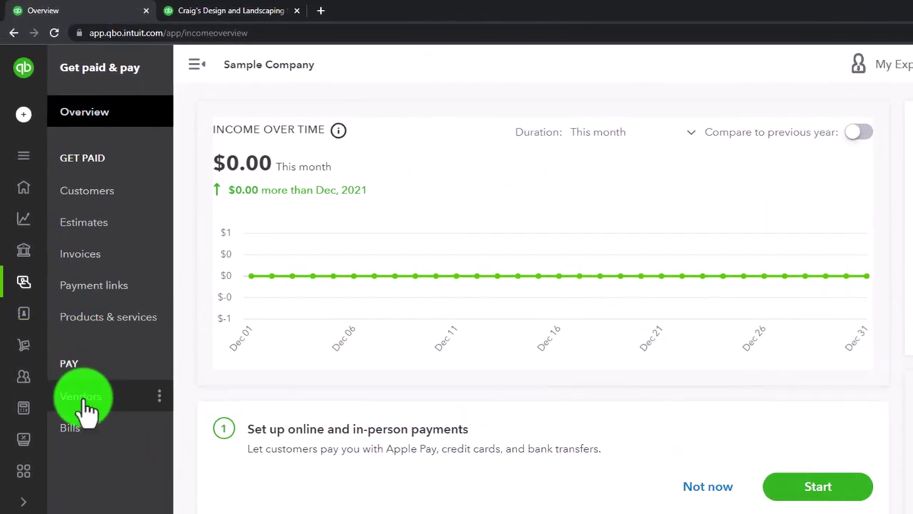
{"action": "left_click", "coordinate": [82, 399]}
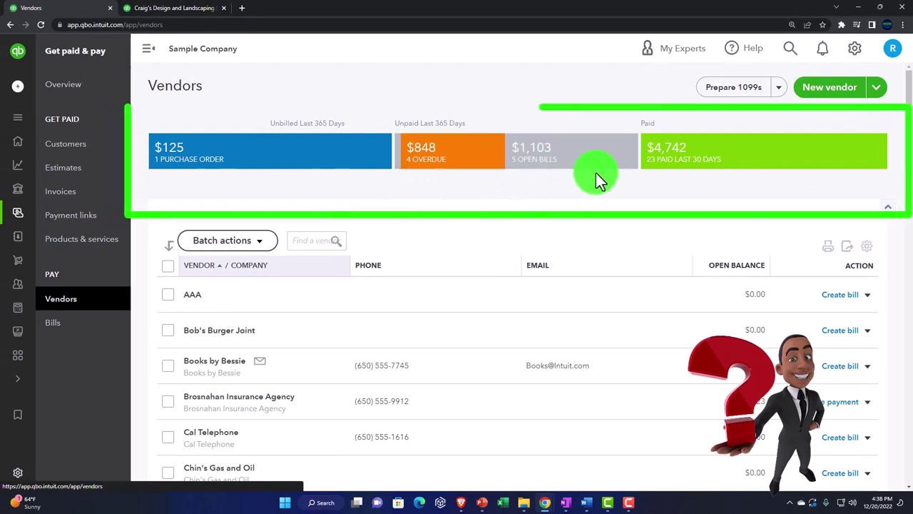
{"action": "left_click", "coordinate": [66, 331]}
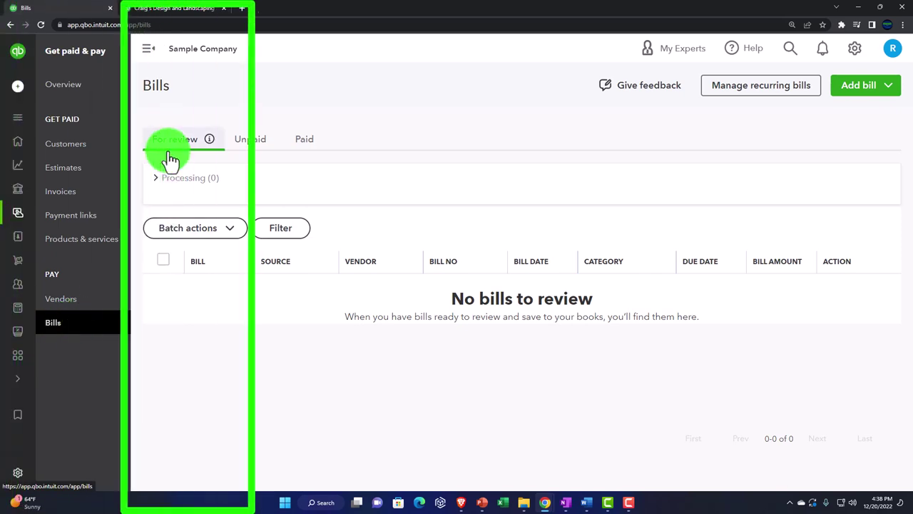
{"action": "left_click", "coordinate": [249, 139]}
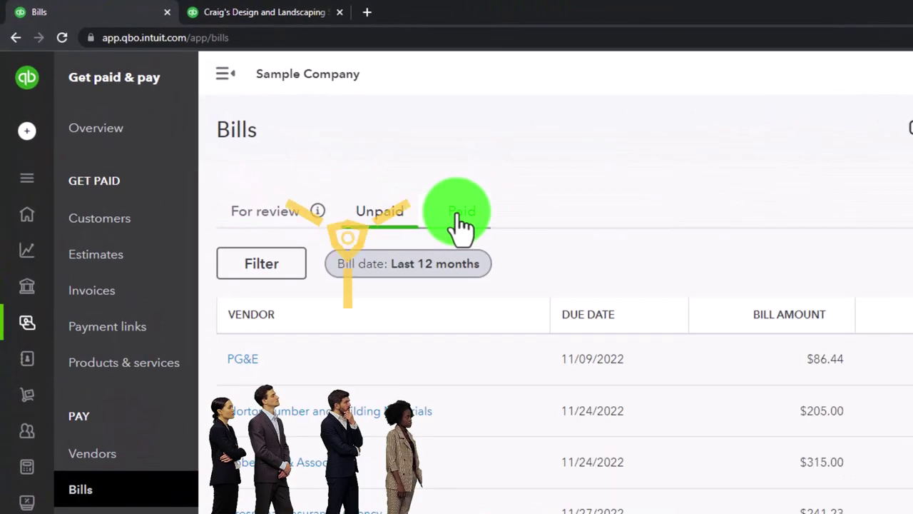
{"action": "left_click", "coordinate": [459, 218]}
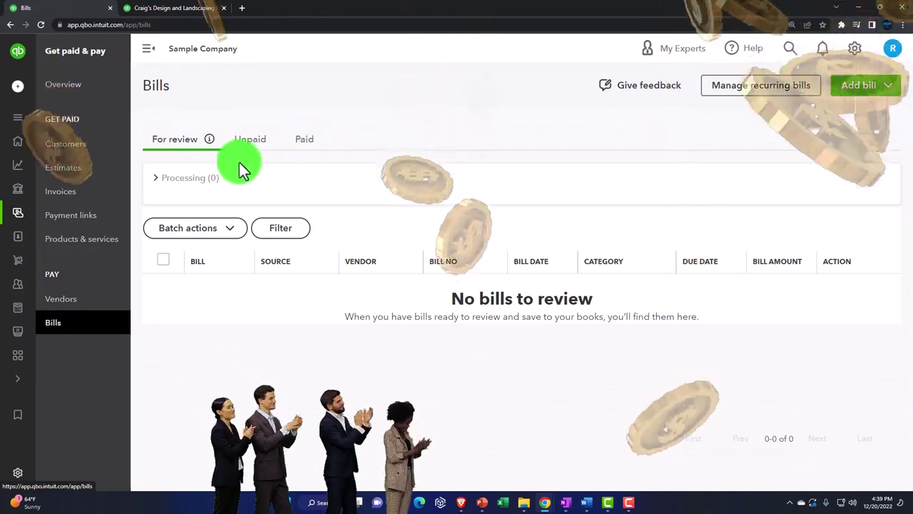
- Filter the Expense Transactions list under Bookkeeping to the type Bill with the status Open
{"action": "mouse_move", "coordinate": [32, 171]}
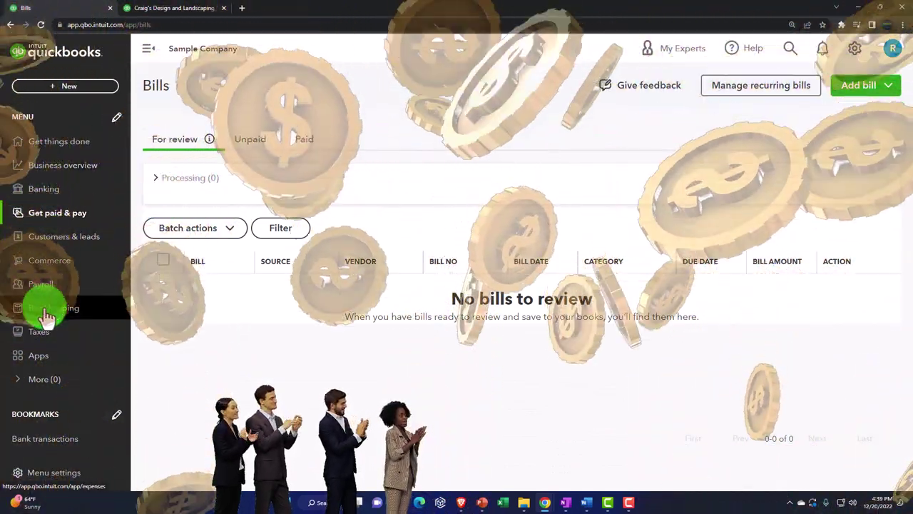
{"action": "left_click", "coordinate": [45, 313]}
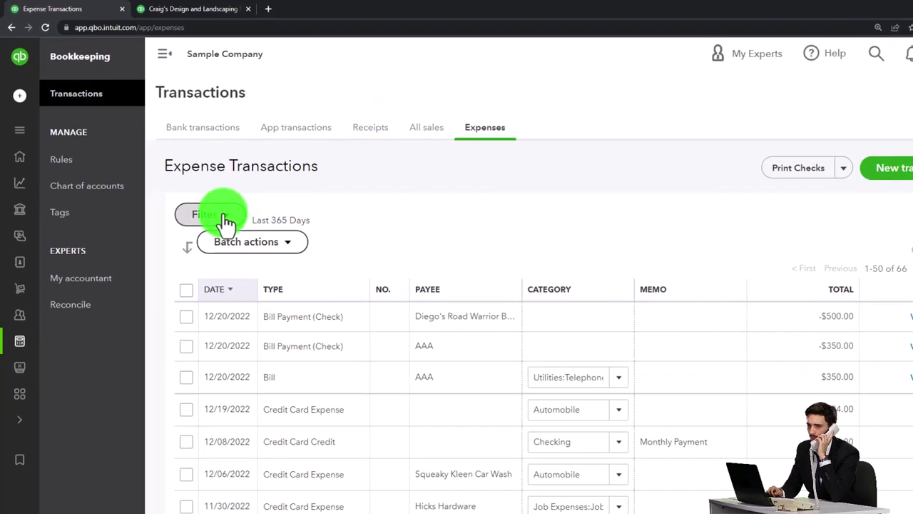
{"action": "left_click", "coordinate": [226, 219]}
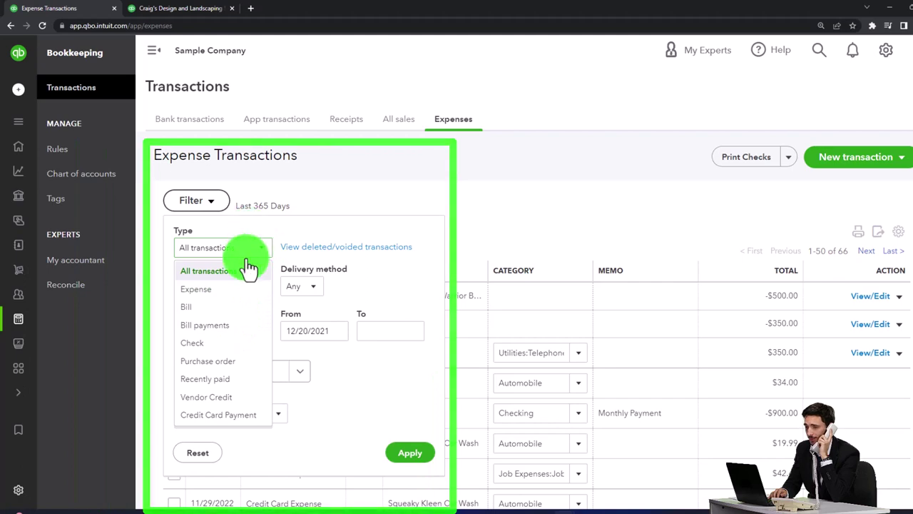
{"action": "left_click", "coordinate": [215, 321]}
{"action": "left_click", "coordinate": [264, 294]}
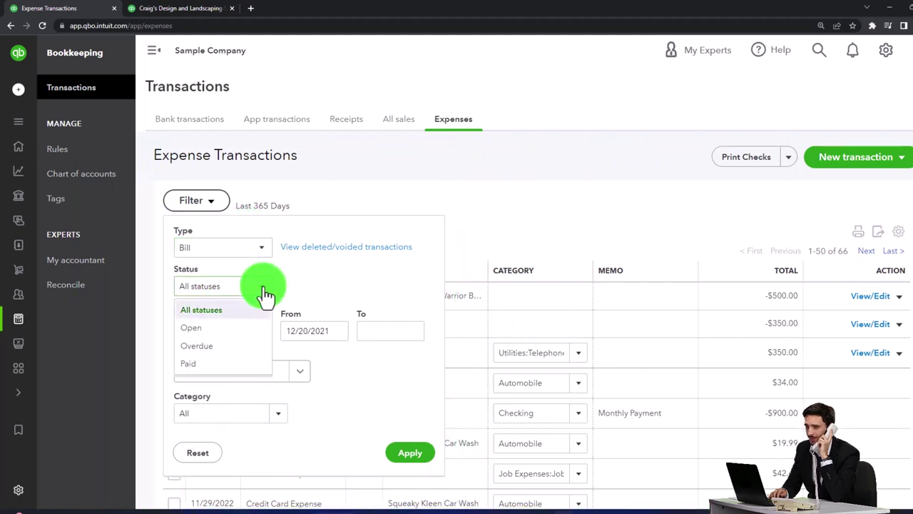
{"action": "left_click", "coordinate": [226, 327]}
{"action": "left_click", "coordinate": [409, 453]}
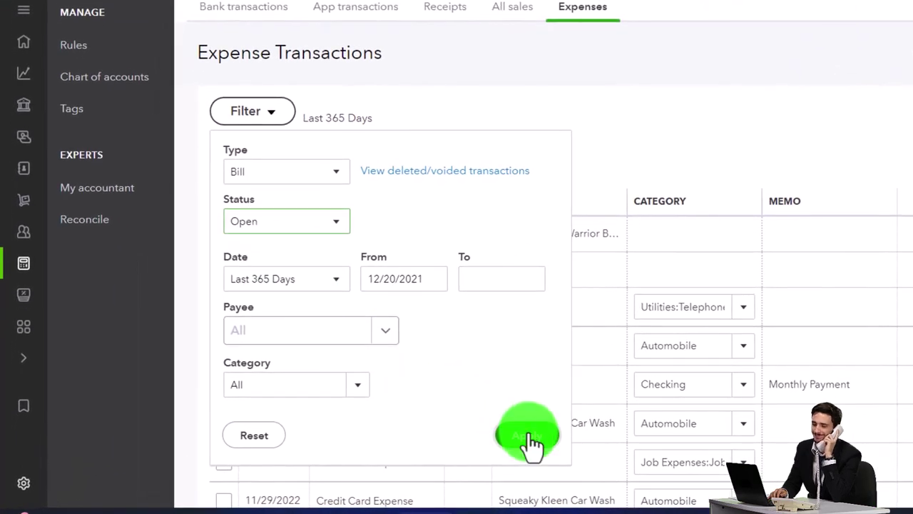